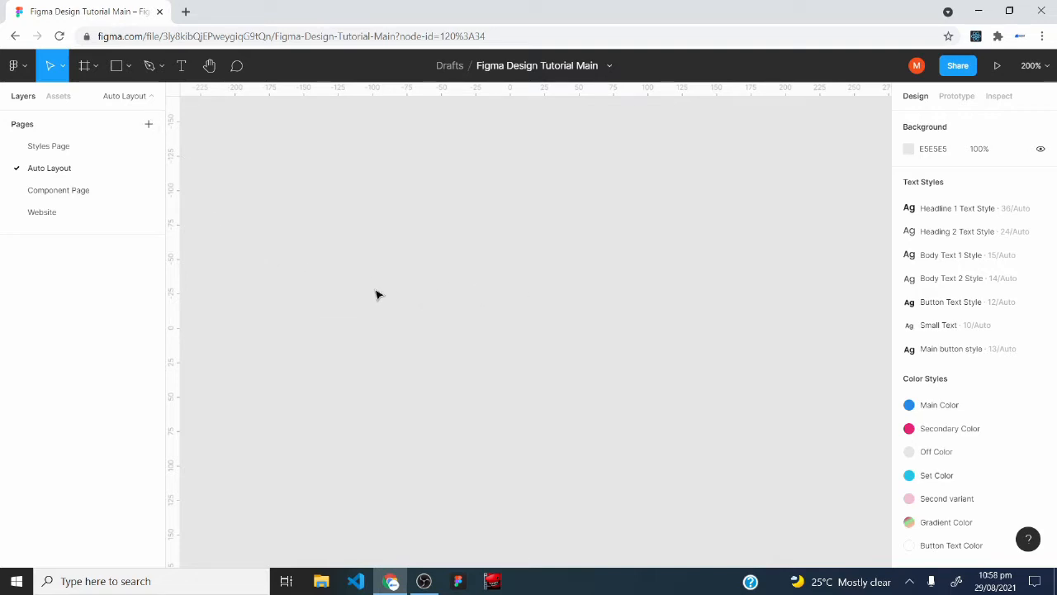
Draw a frame of about 143 × 111 on the empty canvas and nudge it slightly.
{"action": "left_click", "coordinate": [95, 69]}
{"action": "left_click", "coordinate": [81, 99]}
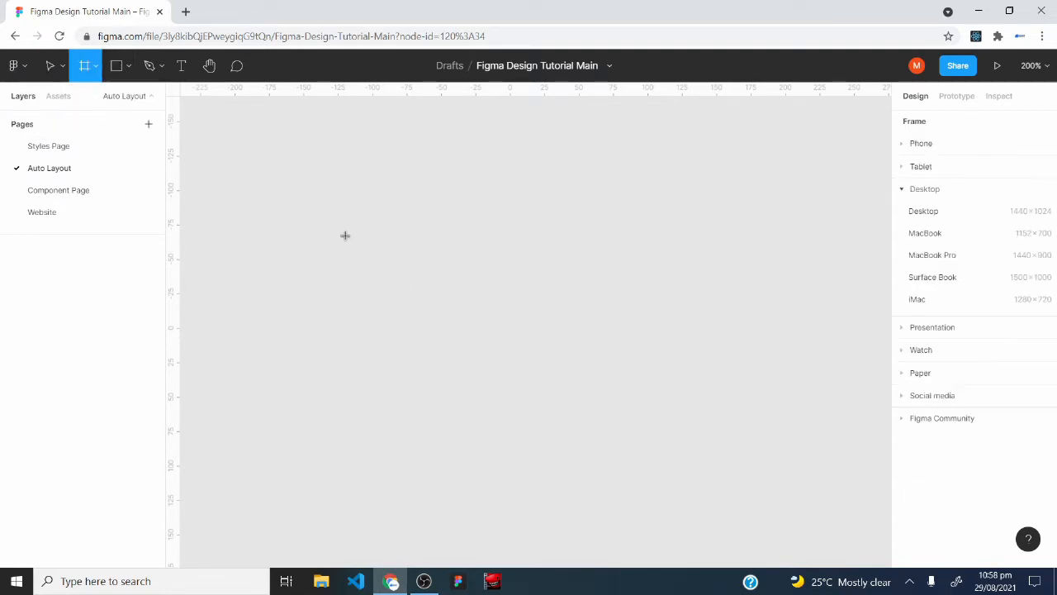
{"action": "left_click_drag", "start_coordinate": [362, 189], "coordinate": [558, 338]}
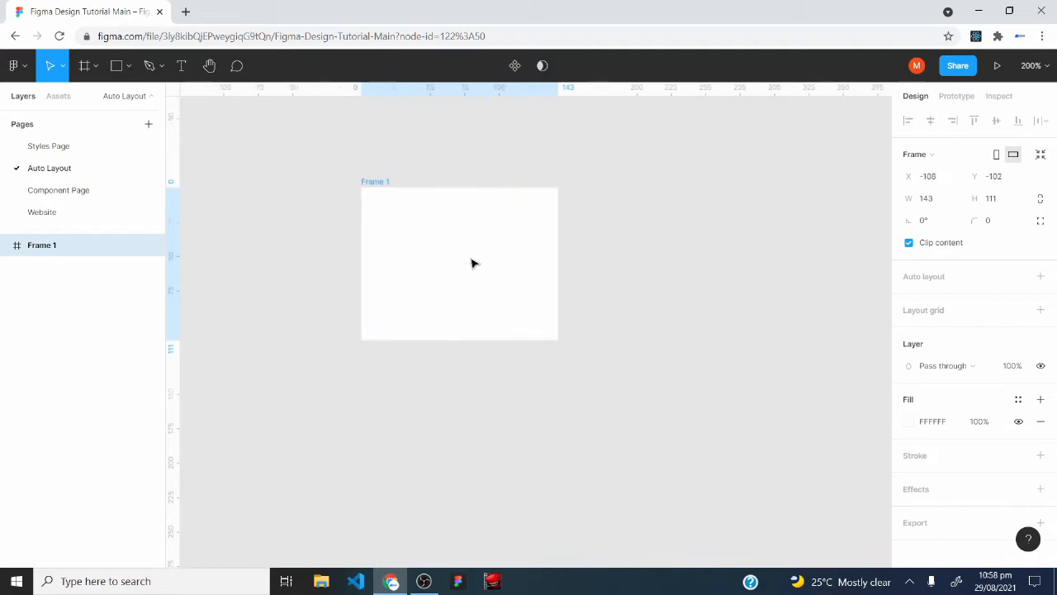
{"action": "left_click_drag", "start_coordinate": [473, 262], "coordinate": [460, 273]}
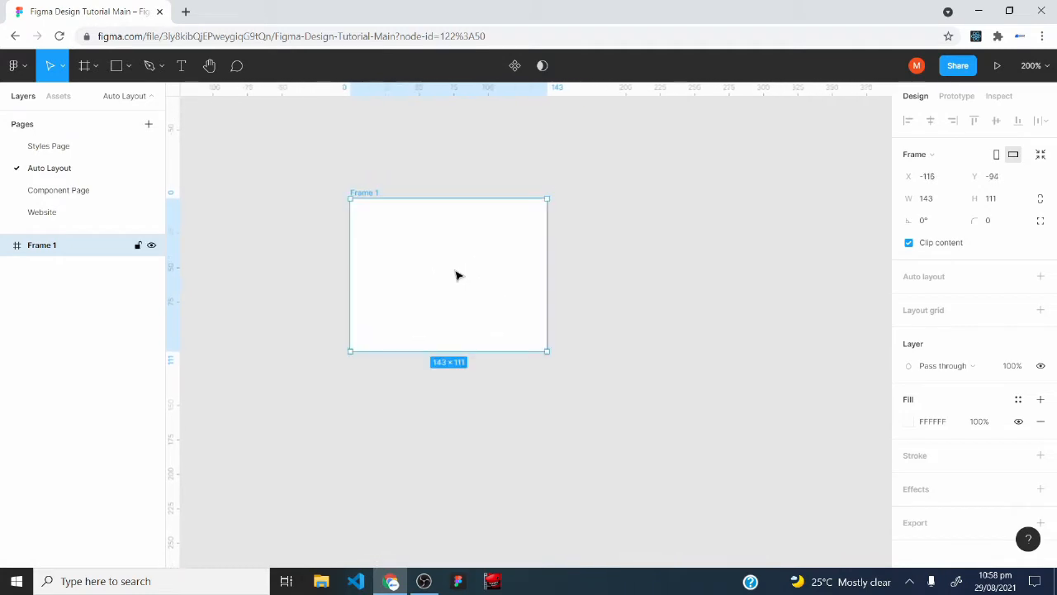
Create a frame from the iPhone 11 Pro Max preset and delete it.
{"action": "left_click", "coordinate": [87, 66]}
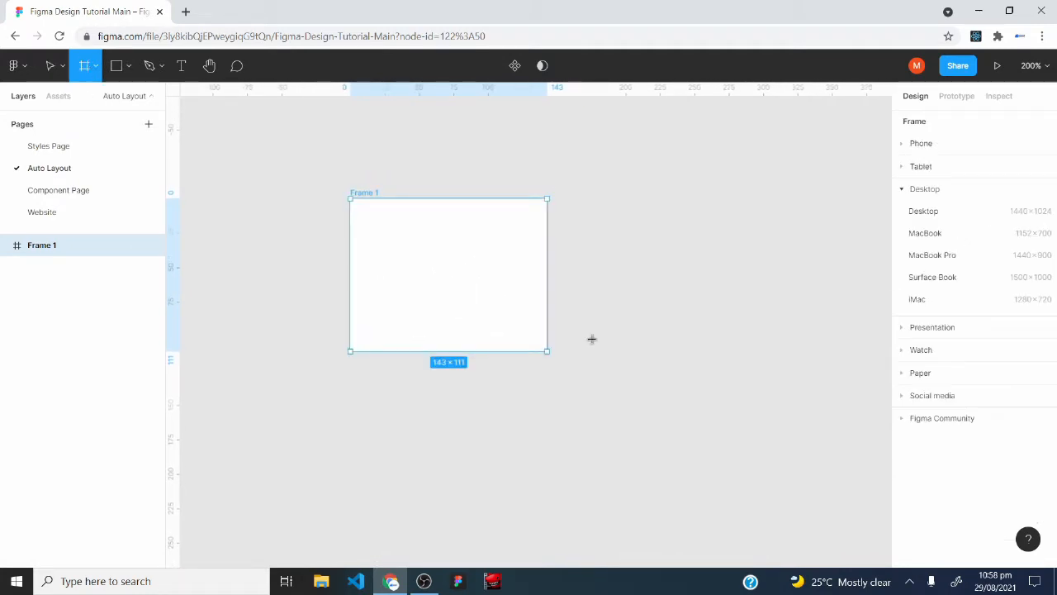
{"action": "left_click", "coordinate": [929, 145]}
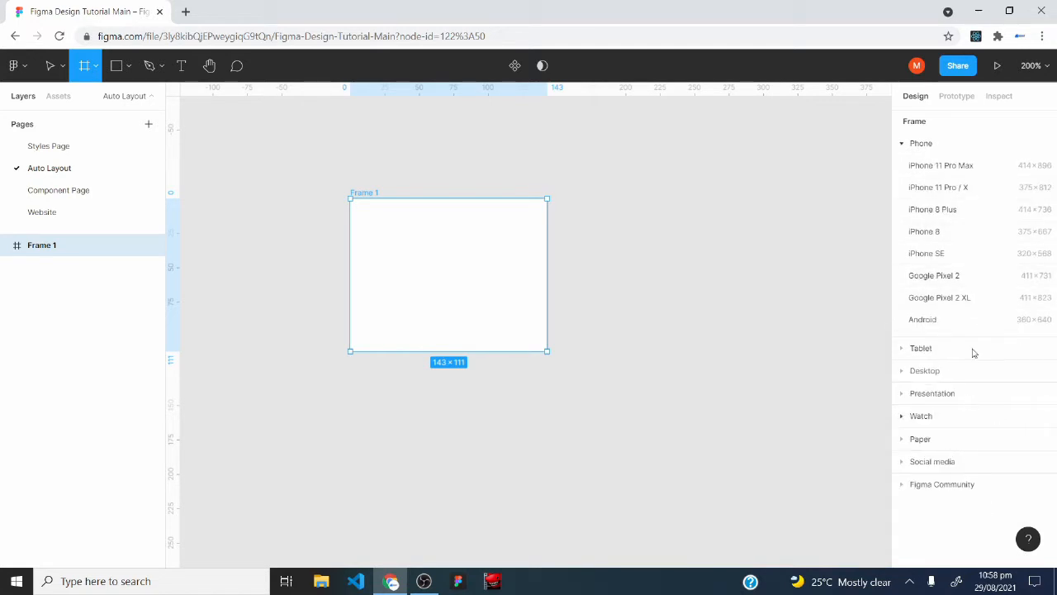
{"action": "left_click", "coordinate": [933, 170]}
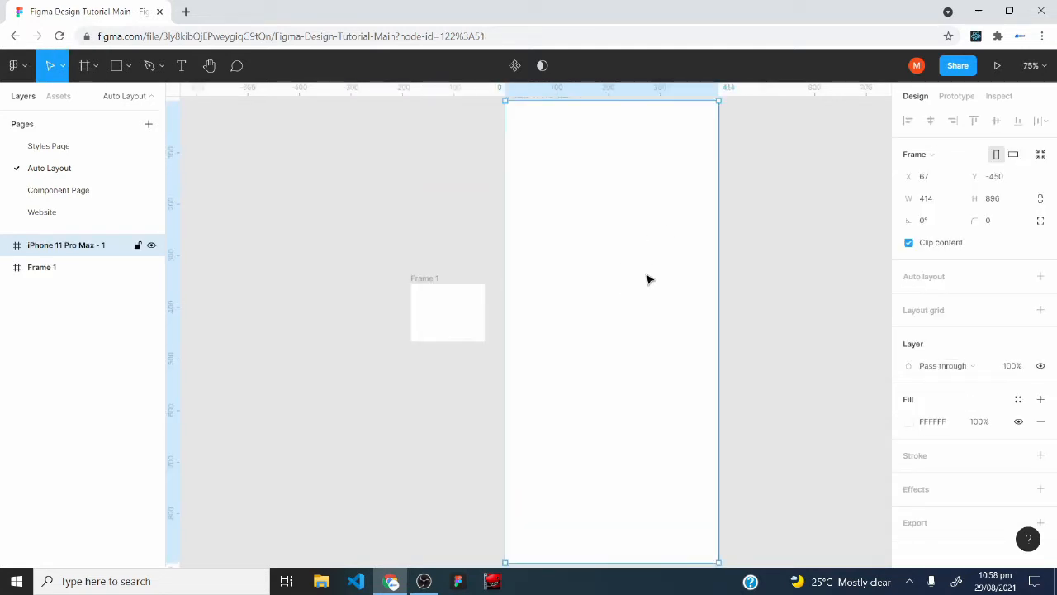
{"action": "key", "text": "Delete"}
Reposition Frame 1 and stretch its height to about 206.
{"action": "left_click", "coordinate": [457, 312]}
{"action": "key", "text": "ctrl+plus"}
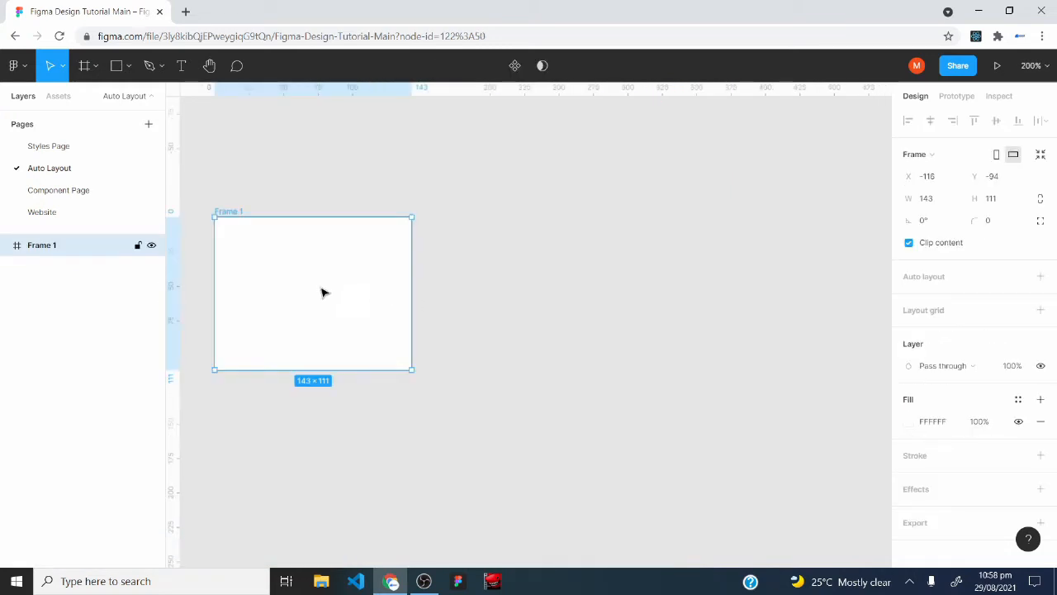
{"action": "left_click_drag", "start_coordinate": [323, 292], "coordinate": [437, 277]}
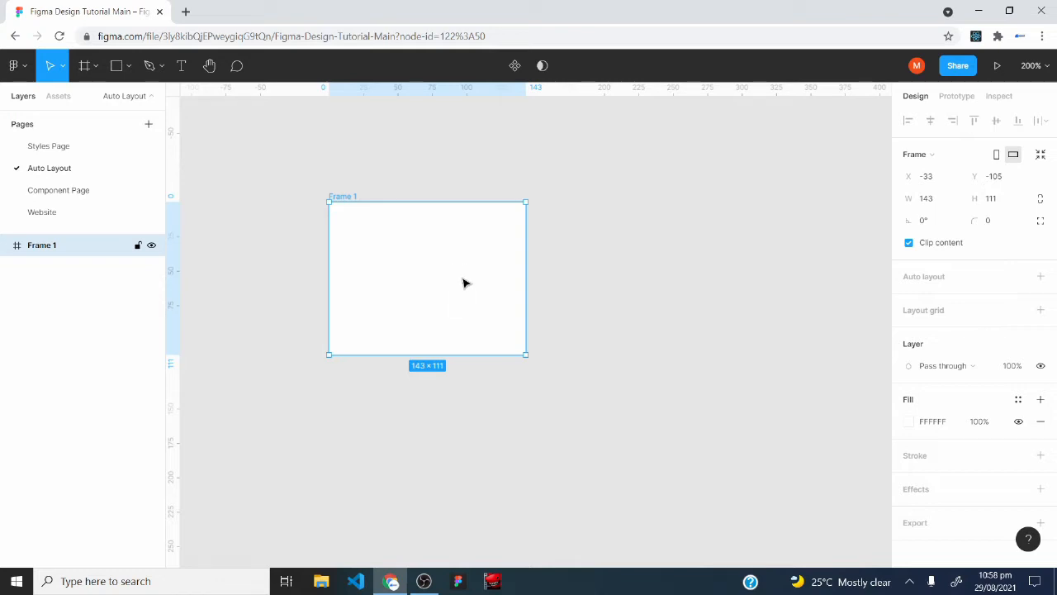
{"action": "left_click_drag", "start_coordinate": [465, 281], "coordinate": [327, 245]}
{"action": "left_click_drag", "start_coordinate": [322, 305], "coordinate": [322, 435]}
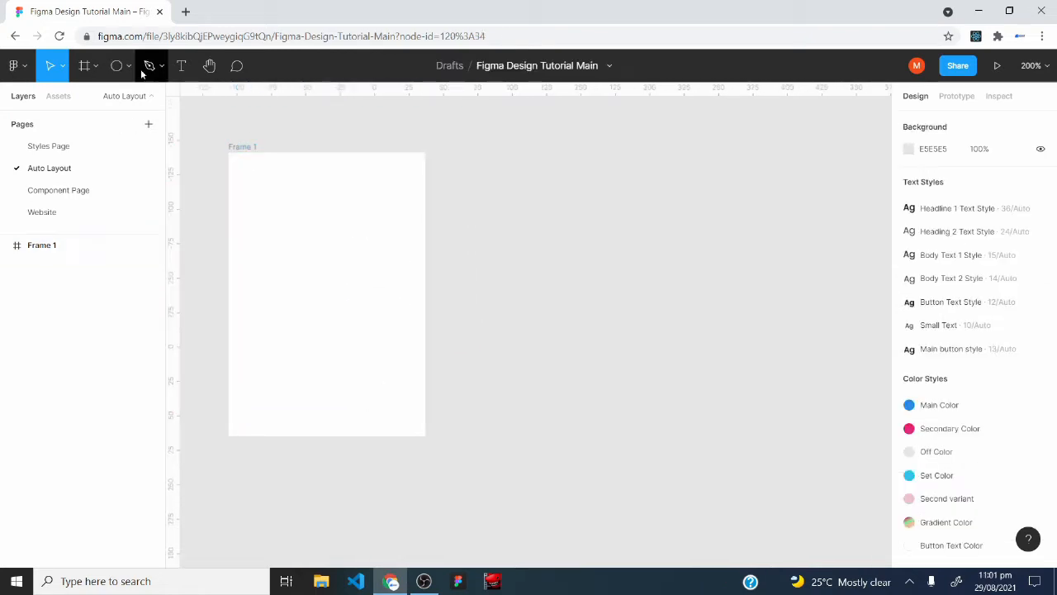
Draw a second frame of about 180 × 226 beside Frame 1 and apply auto layout to it.
{"action": "key", "text": "f"}
{"action": "mouse_move", "coordinate": [496, 152]}
{"action": "left_mouse_down"}
{"action": "mouse_move", "coordinate": [745, 358]}
{"action": "mouse_move", "coordinate": [743, 464]}
{"action": "left_mouse_up"}
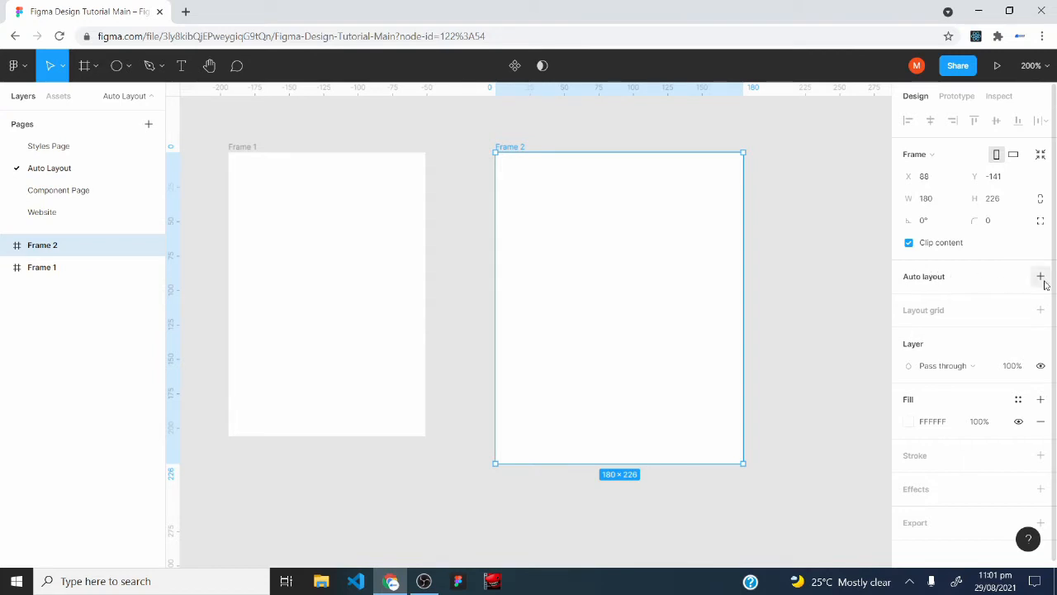
{"action": "right_click", "coordinate": [569, 203]}
{"action": "mouse_move", "coordinate": [569, 201]}
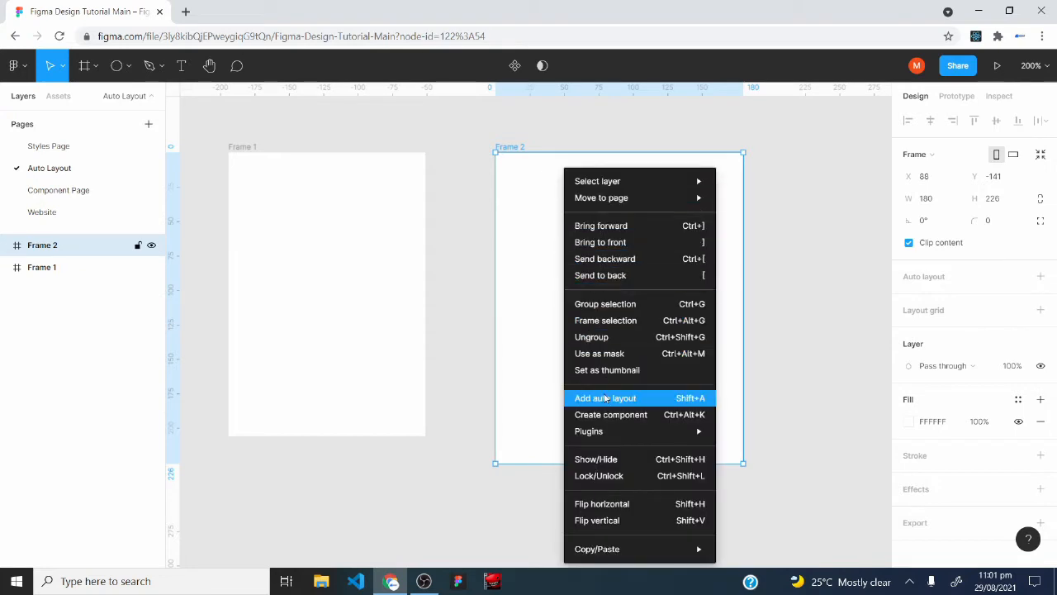
{"action": "left_click", "coordinate": [531, 323]}
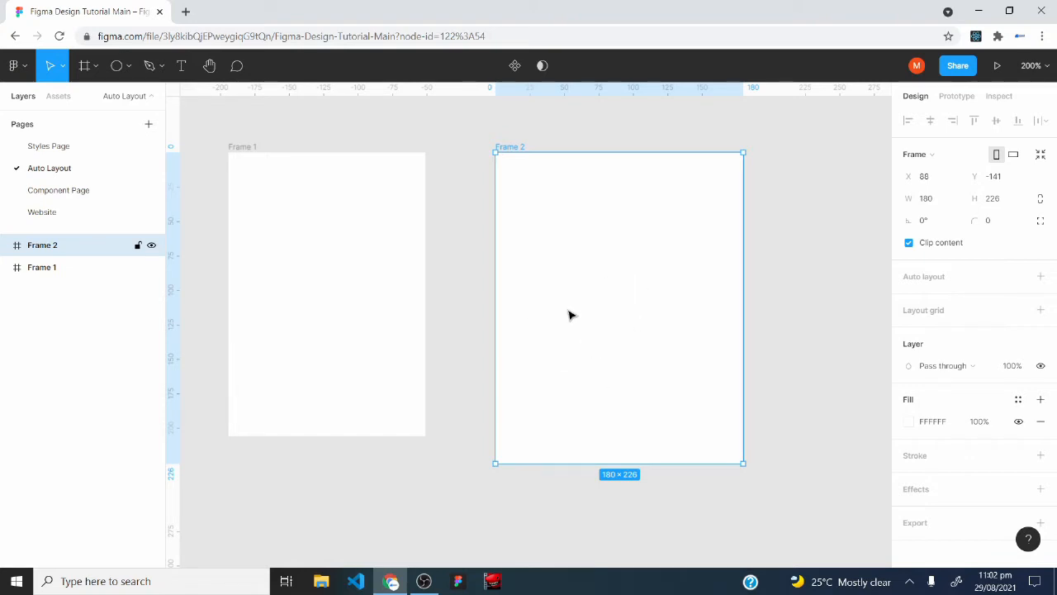
{"action": "key", "text": "shift+a"}
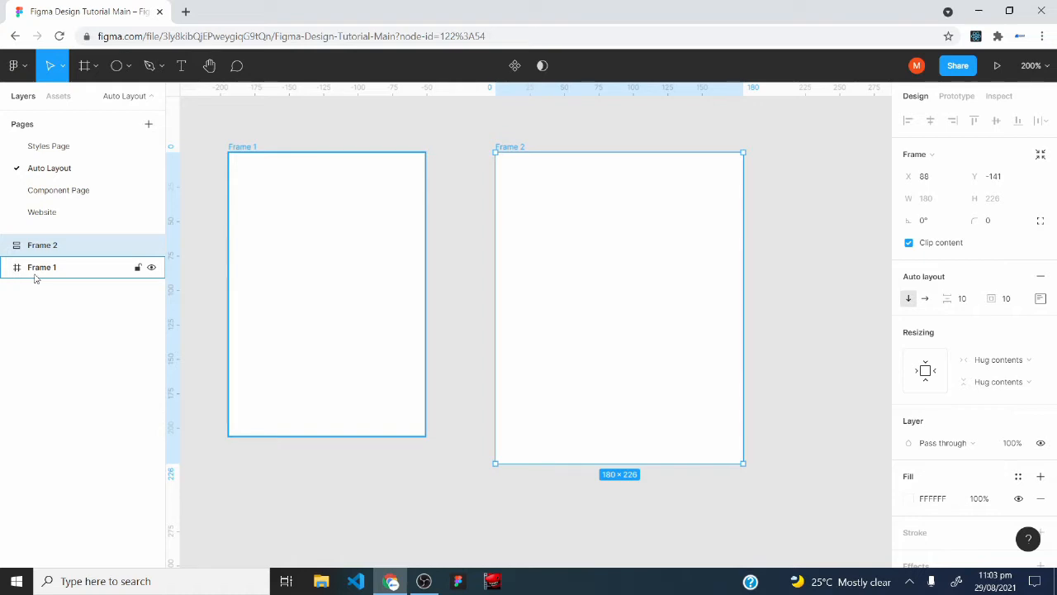
Draw an ellipse inside the auto layout frame and resize it to about 86 × 88.
{"action": "left_click", "coordinate": [126, 69]}
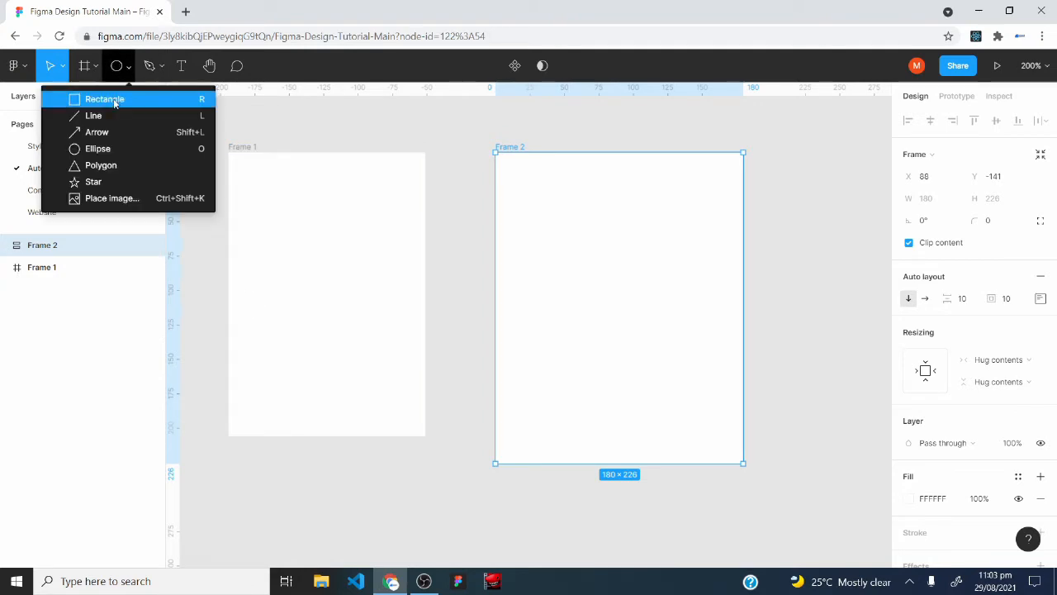
{"action": "left_click", "coordinate": [104, 150]}
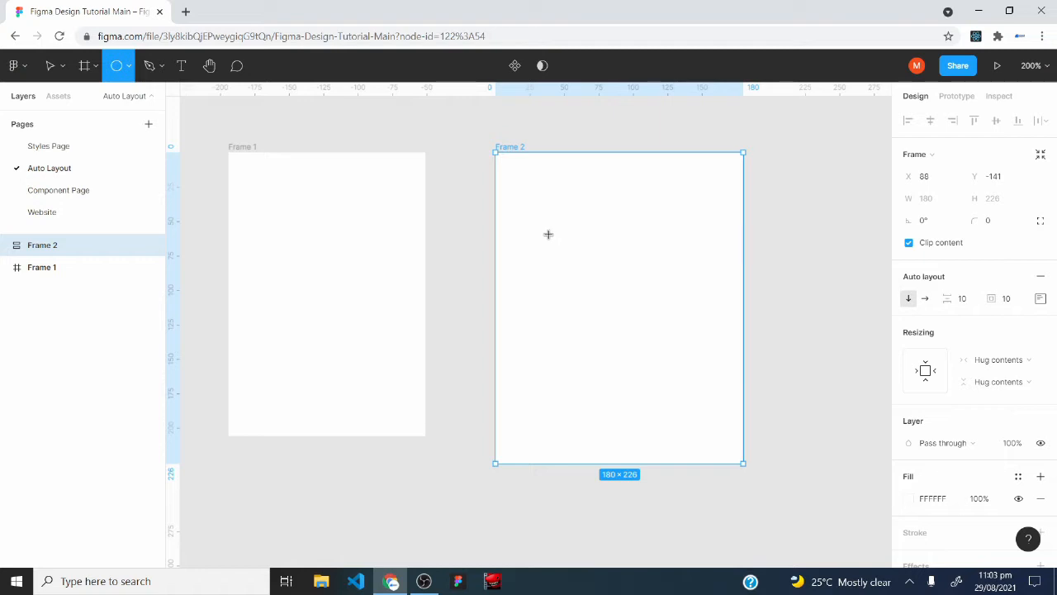
{"action": "mouse_move", "coordinate": [549, 235]}
{"action": "left_mouse_down"}
{"action": "mouse_move", "coordinate": [627, 333]}
{"action": "mouse_move", "coordinate": [662, 337]}
{"action": "mouse_move", "coordinate": [701, 385]}
{"action": "mouse_move", "coordinate": [658, 302]}
{"action": "mouse_move", "coordinate": [620, 278]}
{"action": "mouse_move", "coordinate": [583, 276]}
{"action": "left_mouse_up"}
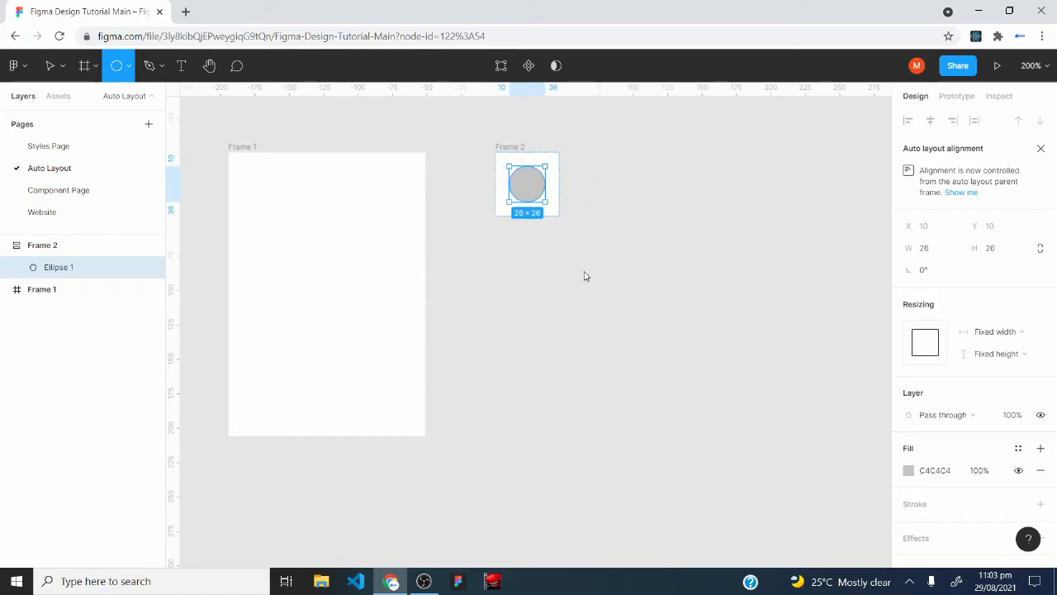
{"action": "left_click_drag", "start_coordinate": [583, 275], "coordinate": [802, 509]}
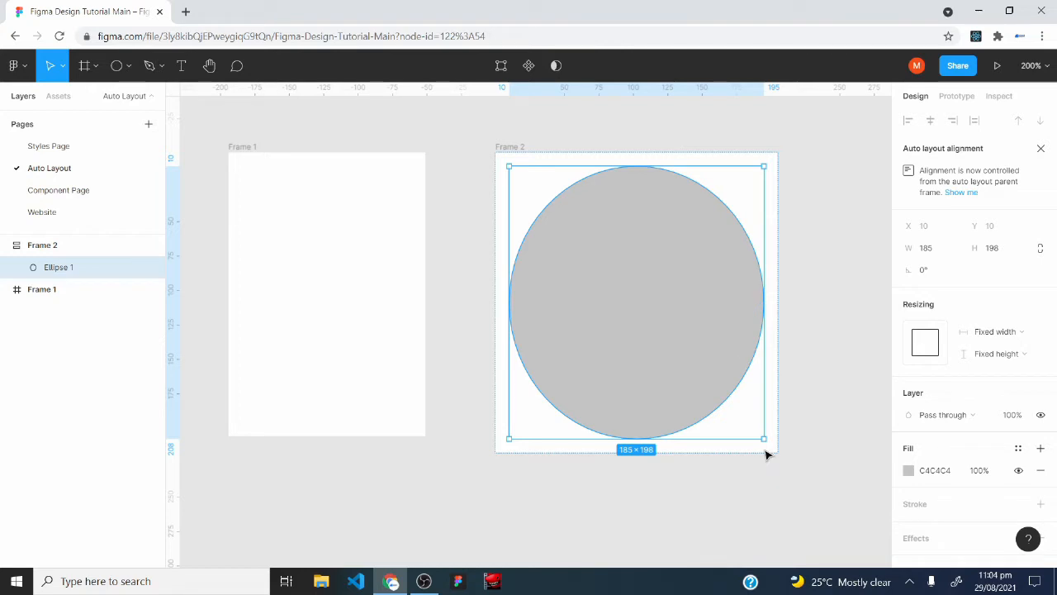
{"action": "left_click_drag", "start_coordinate": [763, 437], "coordinate": [628, 286]}
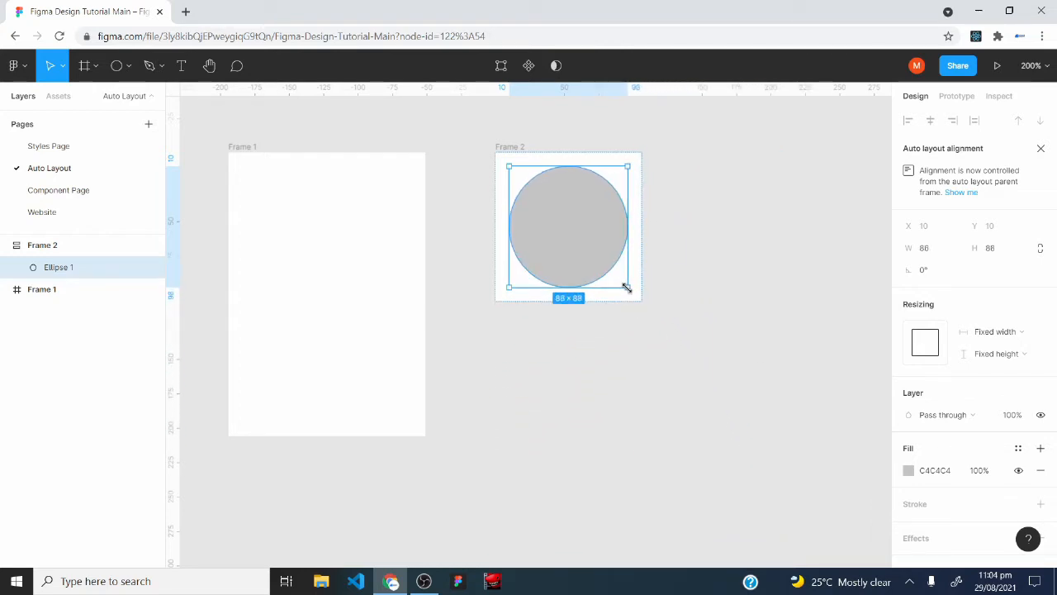
Fill the ellipse with the light blue document color 29B8F6.
{"action": "left_click", "coordinate": [909, 472]}
{"action": "left_click", "coordinate": [861, 530]}
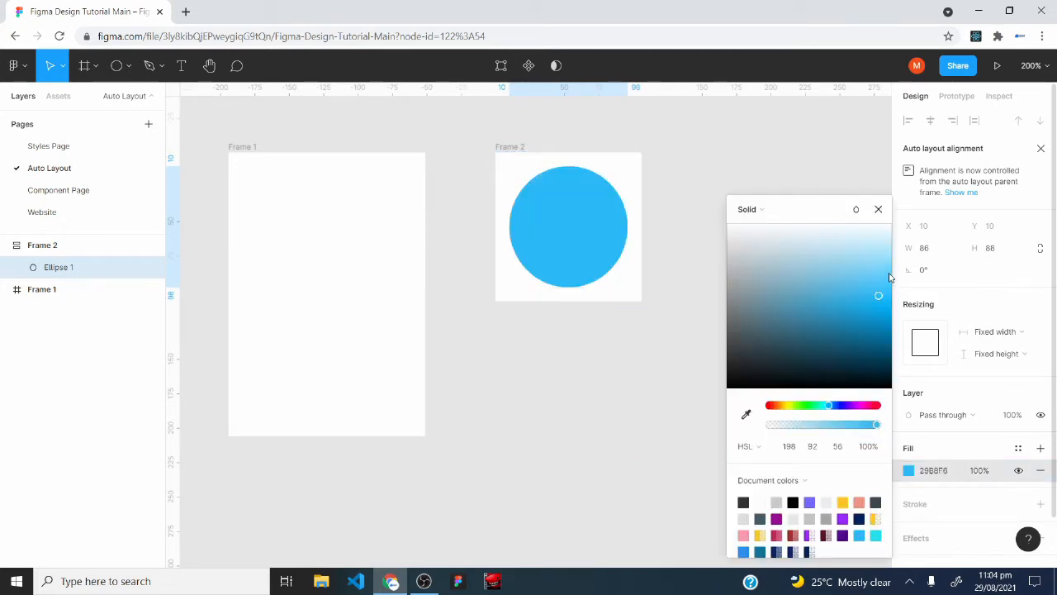
{"action": "left_click", "coordinate": [878, 209]}
Add the text "This is a text" on the canvas and nest it in Frame 2, below the blue ellipse.
{"action": "key", "text": "t"}
{"action": "left_click", "coordinate": [578, 410]}
{"action": "type", "text": "T"}
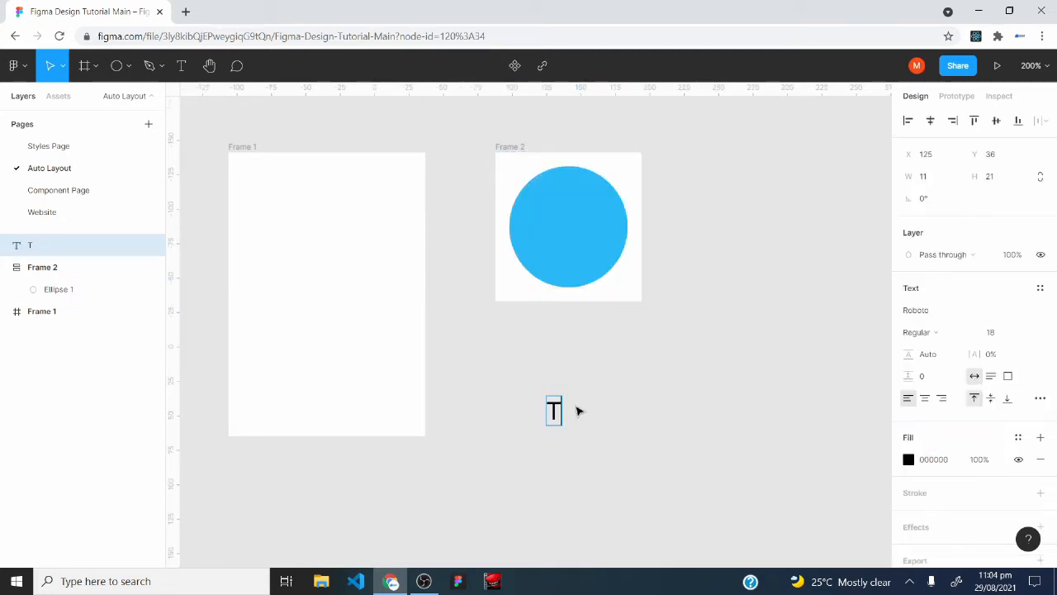
{"action": "type", "text": "his is a text"}
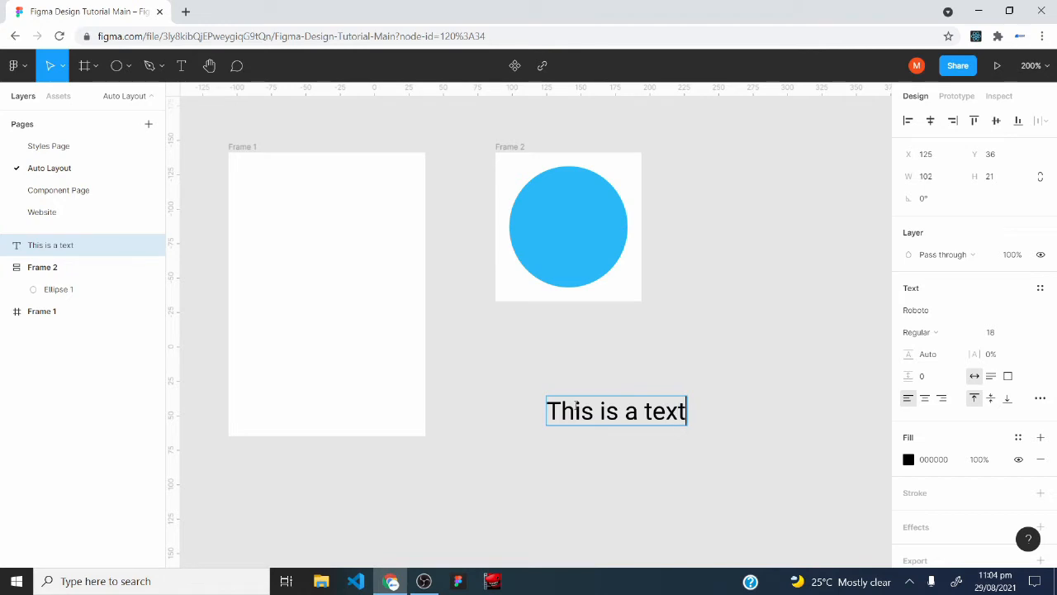
{"action": "key", "text": "Escape"}
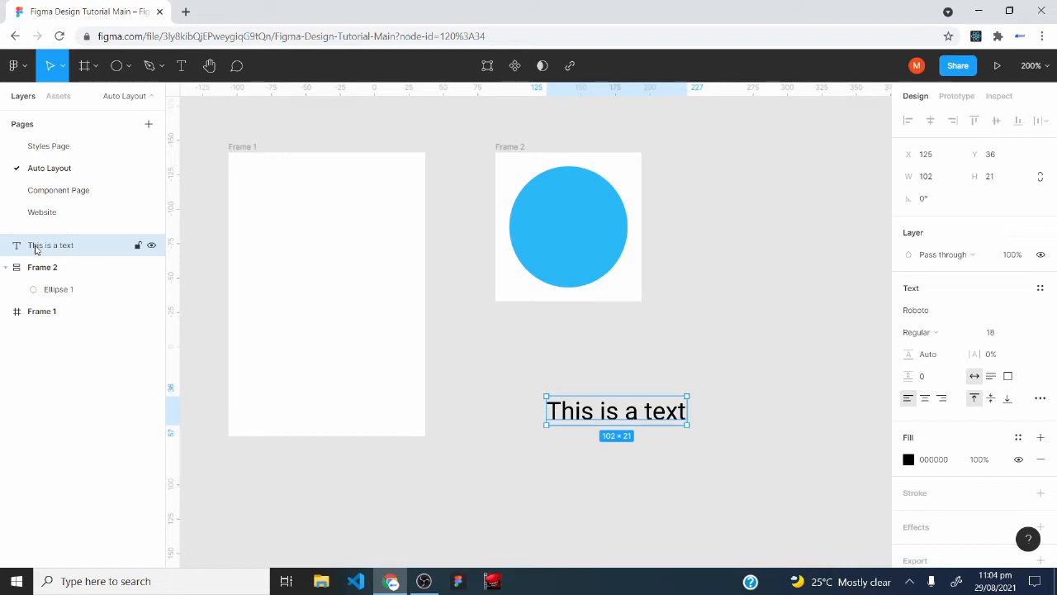
{"action": "left_click_drag", "start_coordinate": [34, 250], "coordinate": [38, 286]}
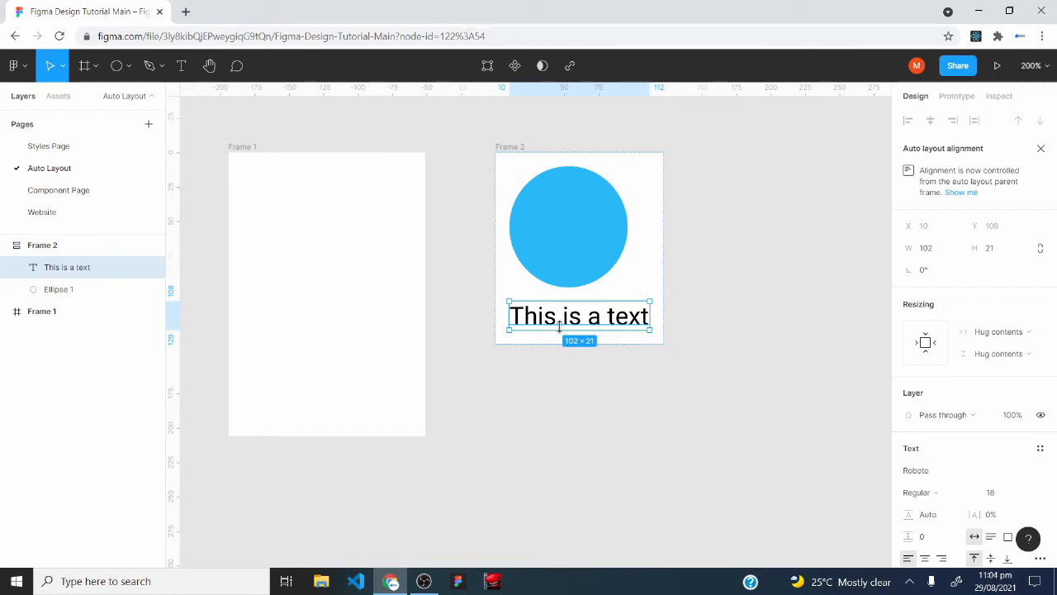
Try adding a second ellipse of about 68 × 66 to Frame 2 below the text, and remove it again.
{"action": "left_click", "coordinate": [116, 65]}
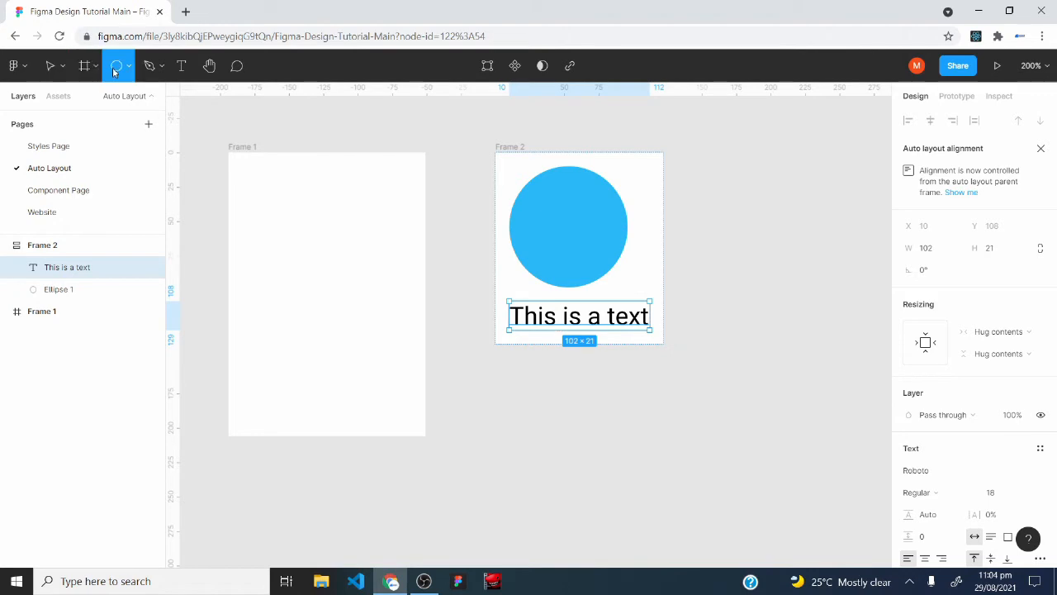
{"action": "left_click_drag", "start_coordinate": [496, 389], "coordinate": [589, 479]}
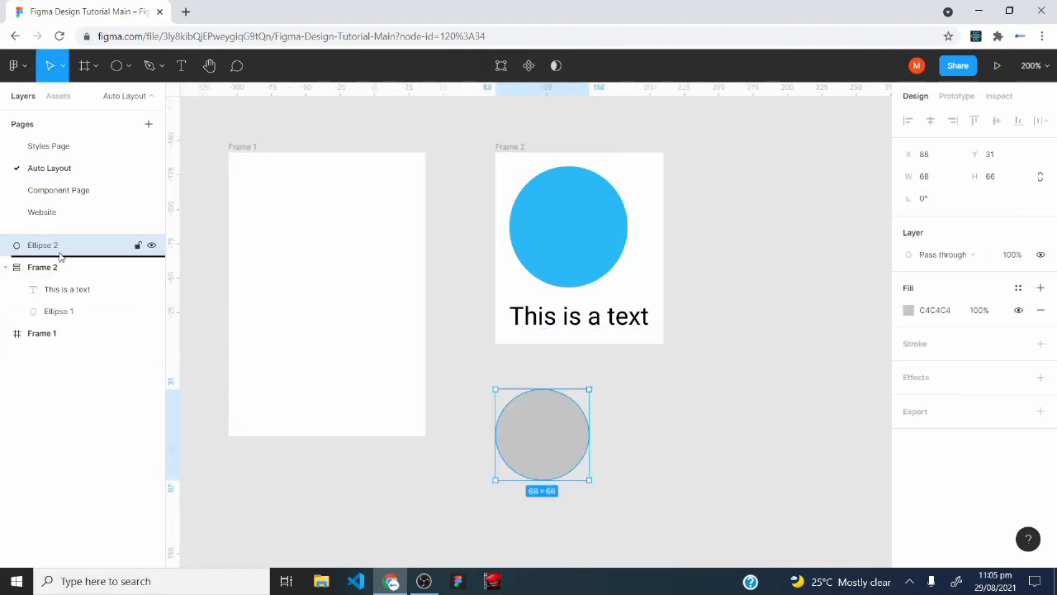
{"action": "left_click_drag", "start_coordinate": [57, 245], "coordinate": [59, 277]}
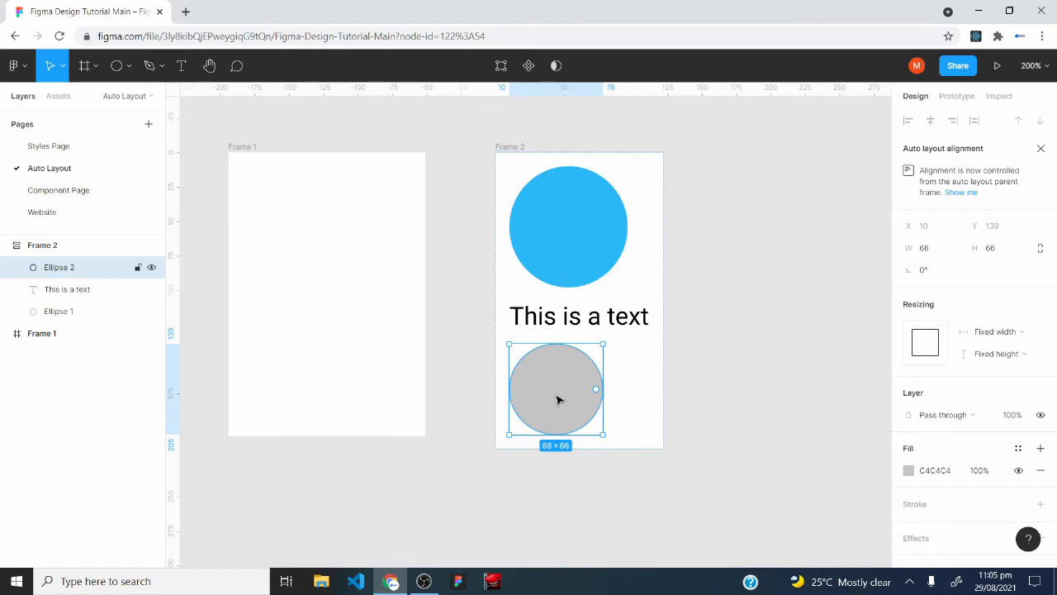
{"action": "key", "text": "Delete"}
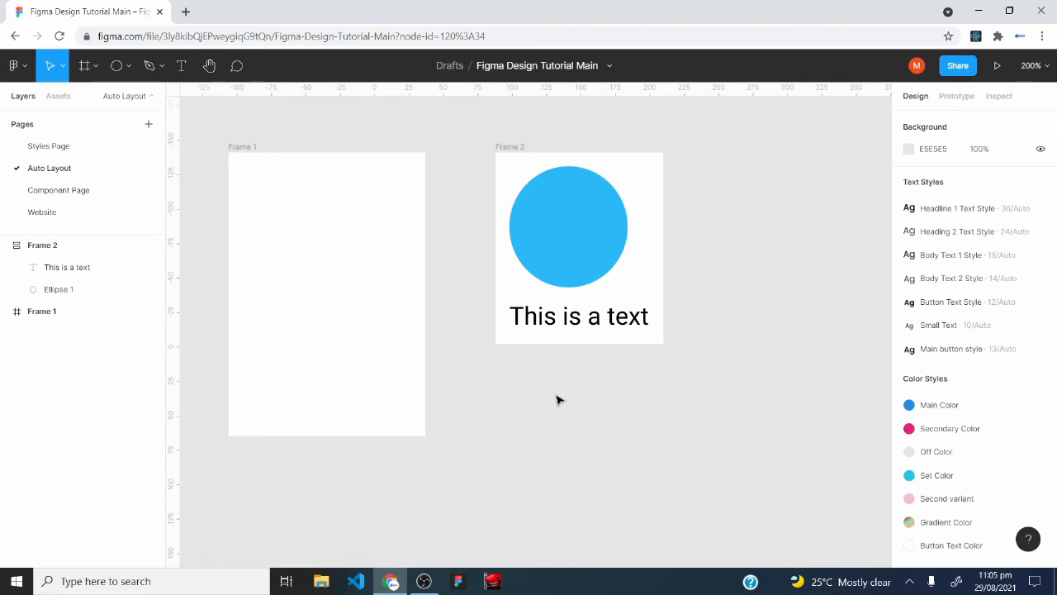
Delete the empty Frame 1 and move Frame 2 to about X 10, Y -123.
{"action": "left_click", "coordinate": [292, 155]}
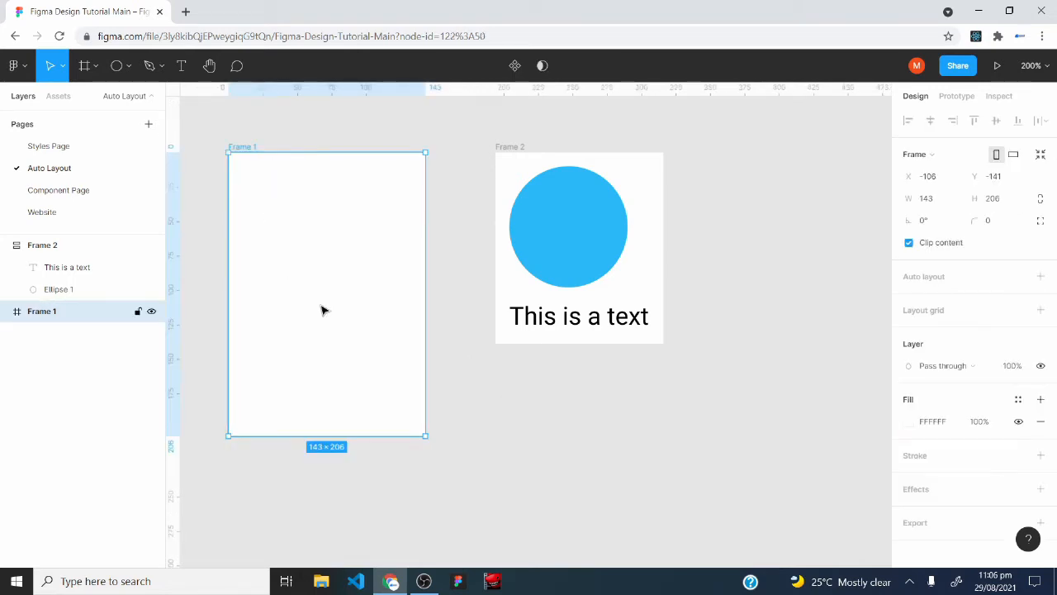
{"action": "key", "text": "Delete"}
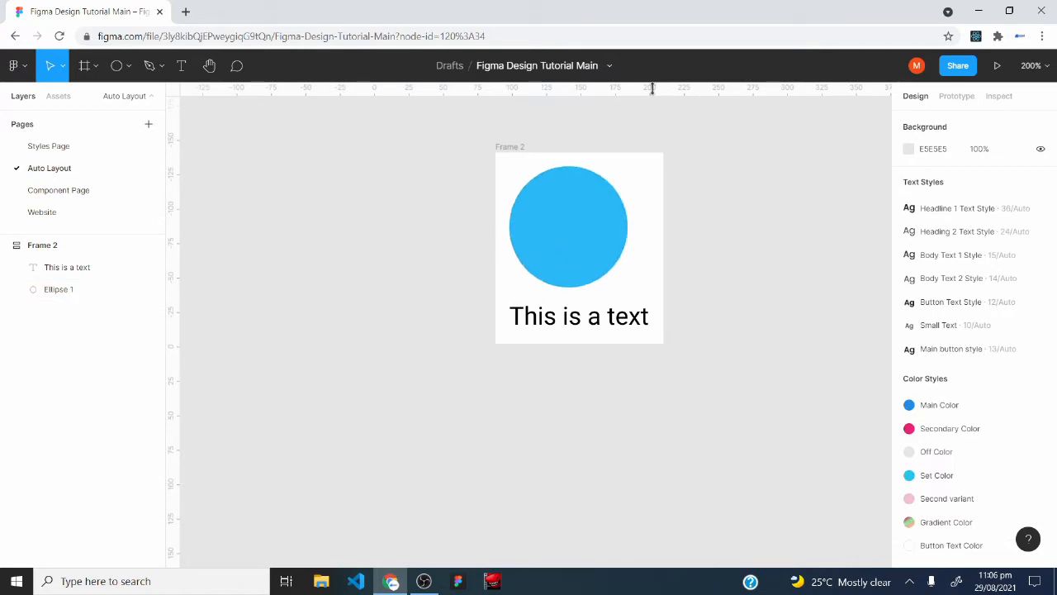
{"action": "left_click_drag", "start_coordinate": [507, 165], "coordinate": [417, 200]}
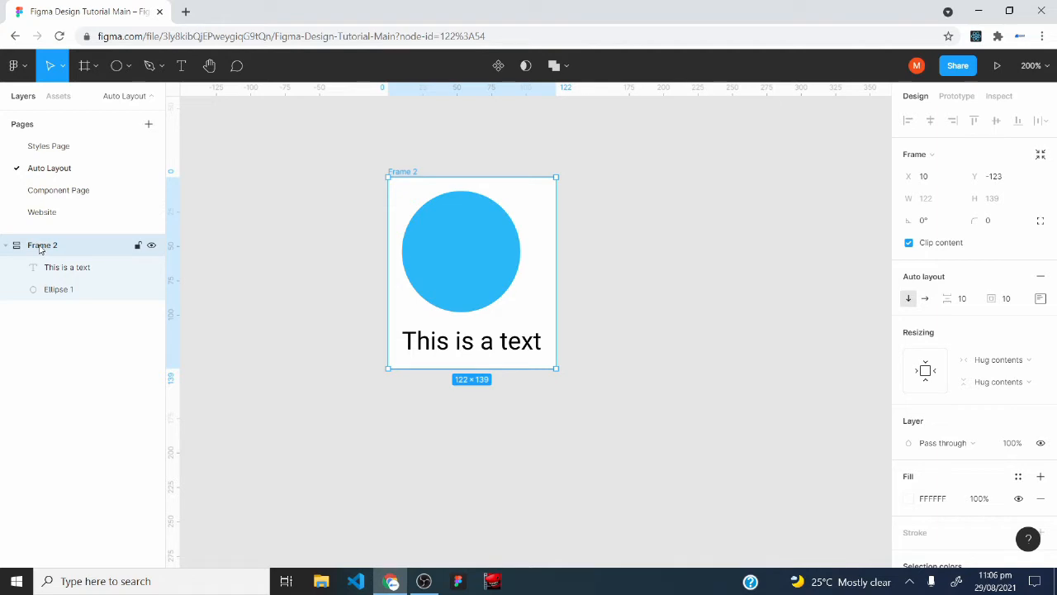
{"action": "left_click", "coordinate": [71, 274]}
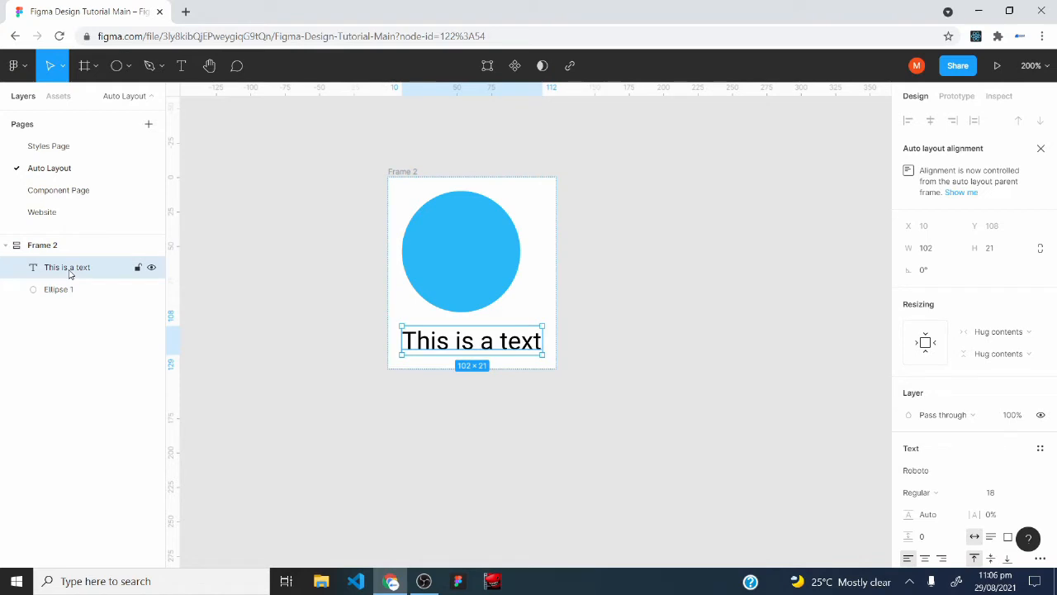
{"action": "left_click", "coordinate": [66, 292]}
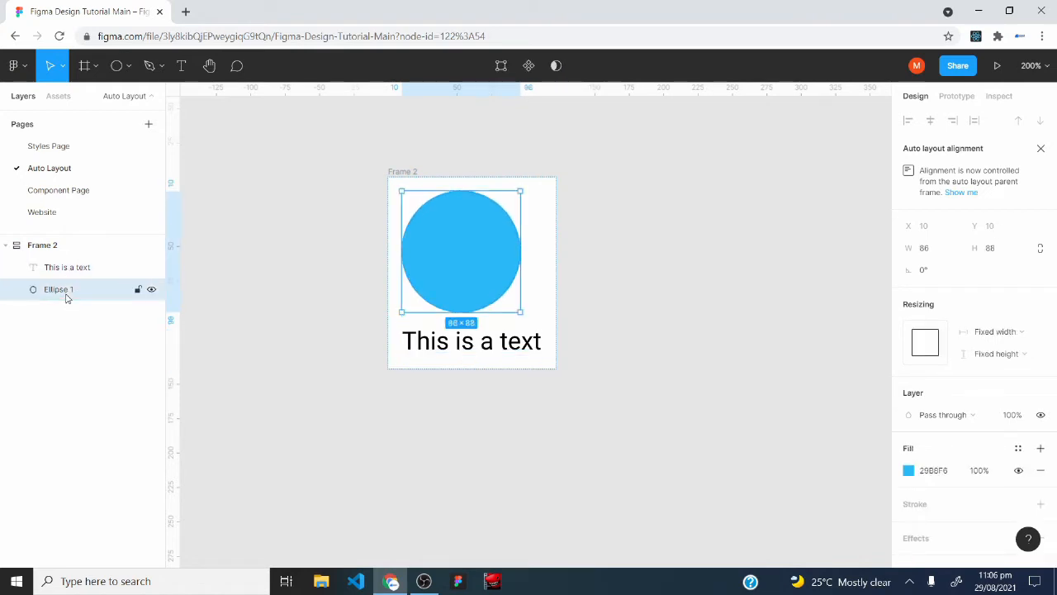
{"action": "left_click", "coordinate": [51, 247]}
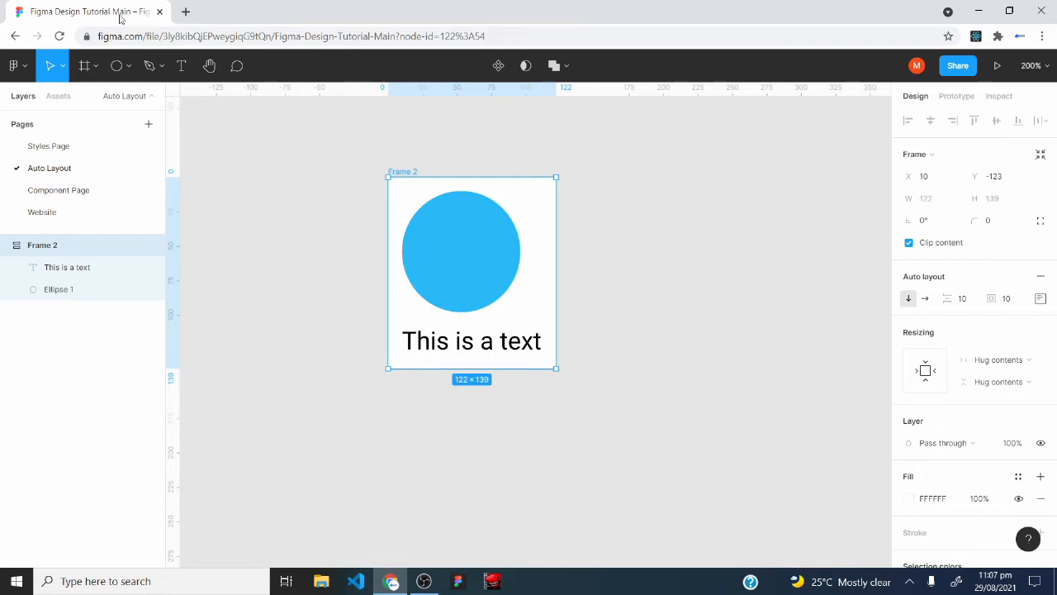
Draw an ellipse of about 68 × 65 outside Frame 2 and nest it in the frame, below the text.
{"action": "left_click", "coordinate": [118, 66]}
{"action": "left_click_drag", "start_coordinate": [688, 205], "coordinate": [782, 283]}
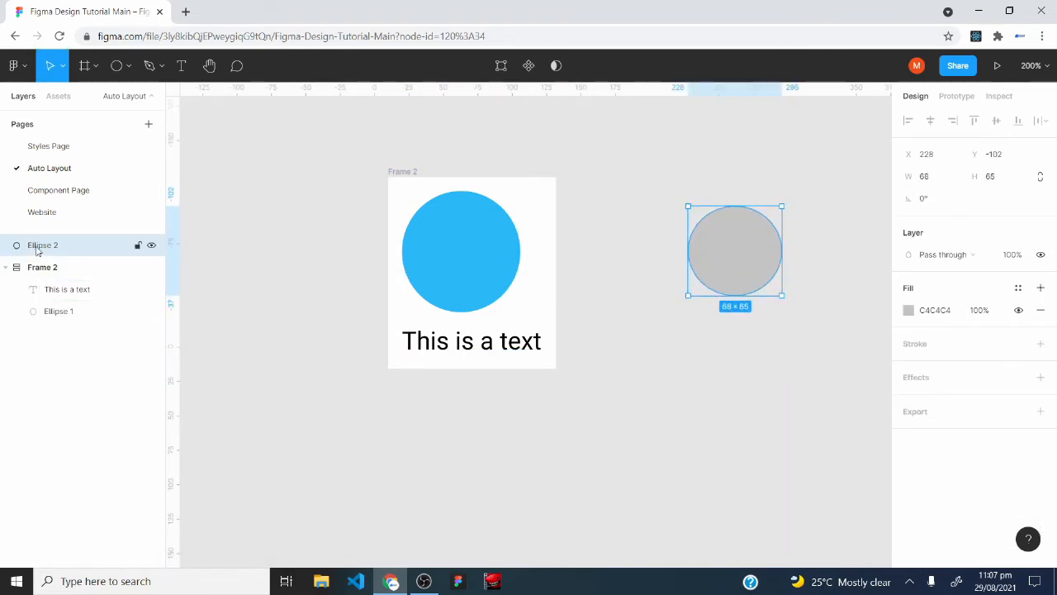
{"action": "left_click_drag", "start_coordinate": [37, 252], "coordinate": [39, 281]}
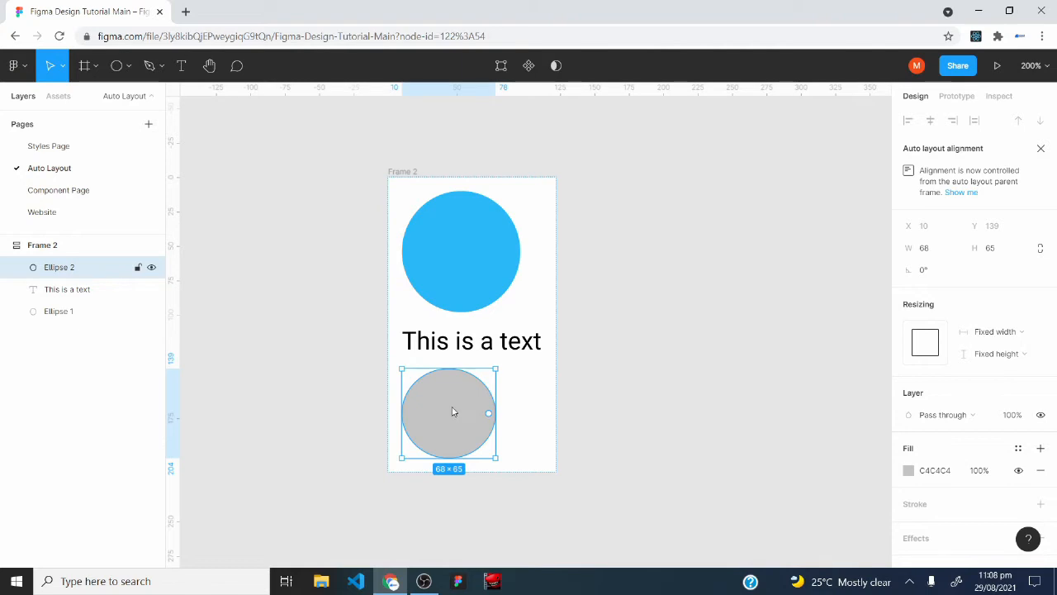
Delete the grey ellipse from Frame 2 and switch the frame's auto layout to horizontal direction.
{"action": "key", "text": "Delete"}
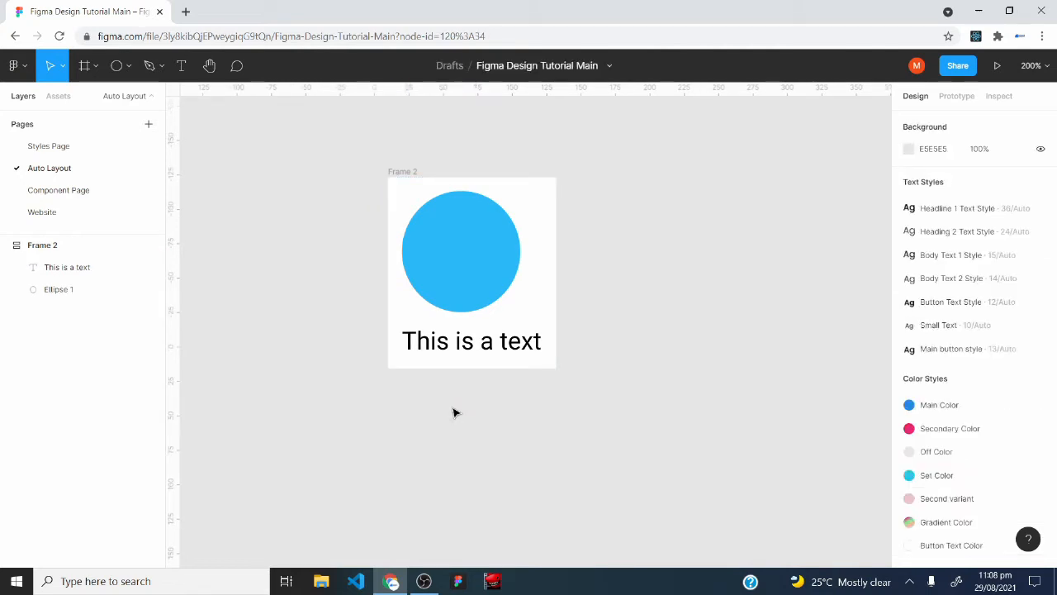
{"action": "left_click", "coordinate": [43, 247]}
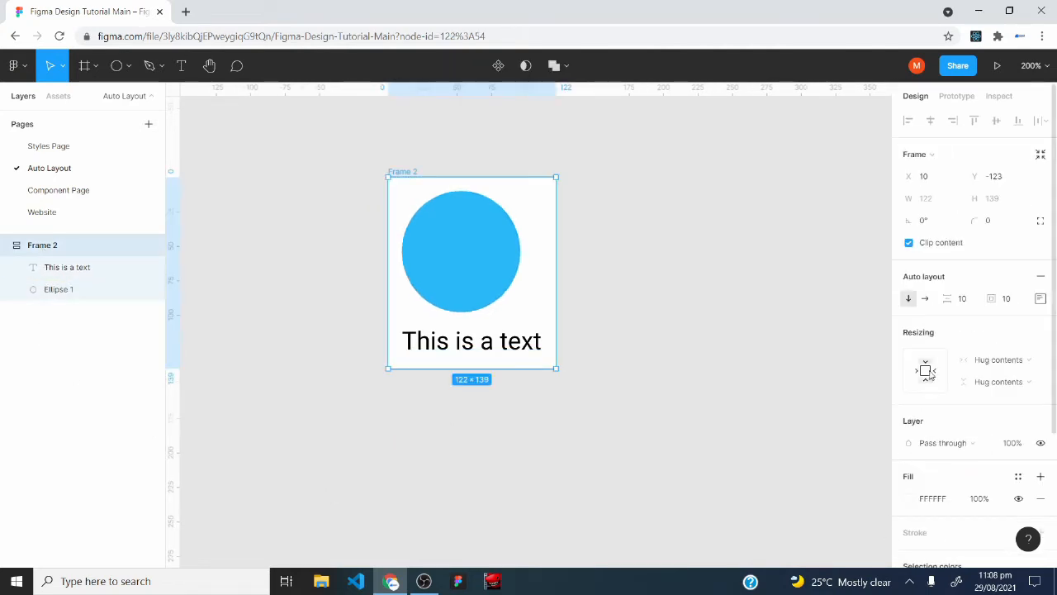
{"action": "left_click", "coordinate": [924, 299]}
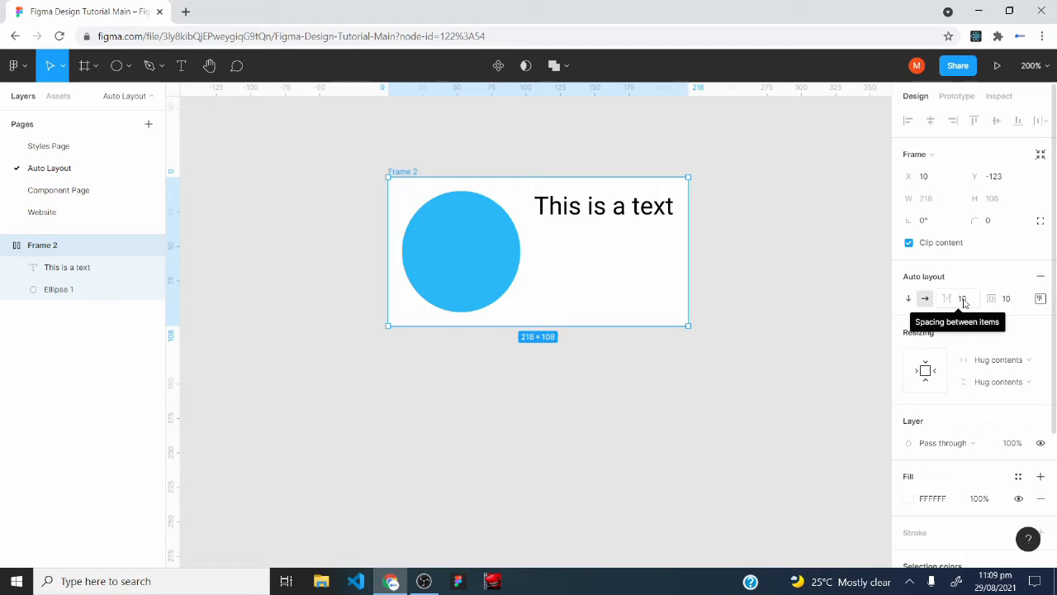
Set the spacing between Frame 2's items to 64.
{"action": "left_click", "coordinate": [971, 307]}
{"action": "key", "text": "BackSpace"}
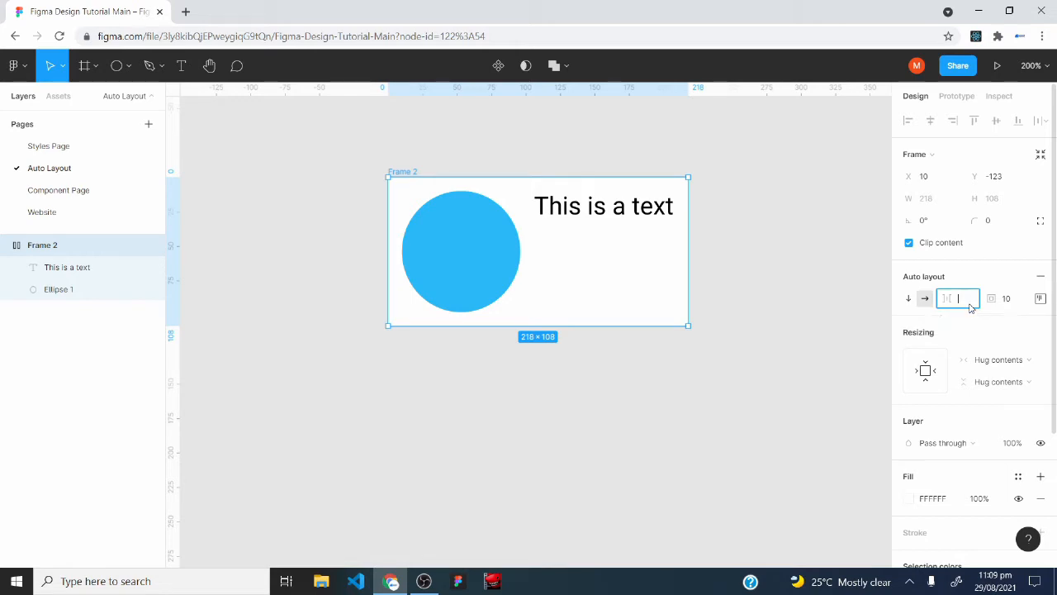
{"action": "type", "text": "64"}
{"action": "key", "text": "Return"}
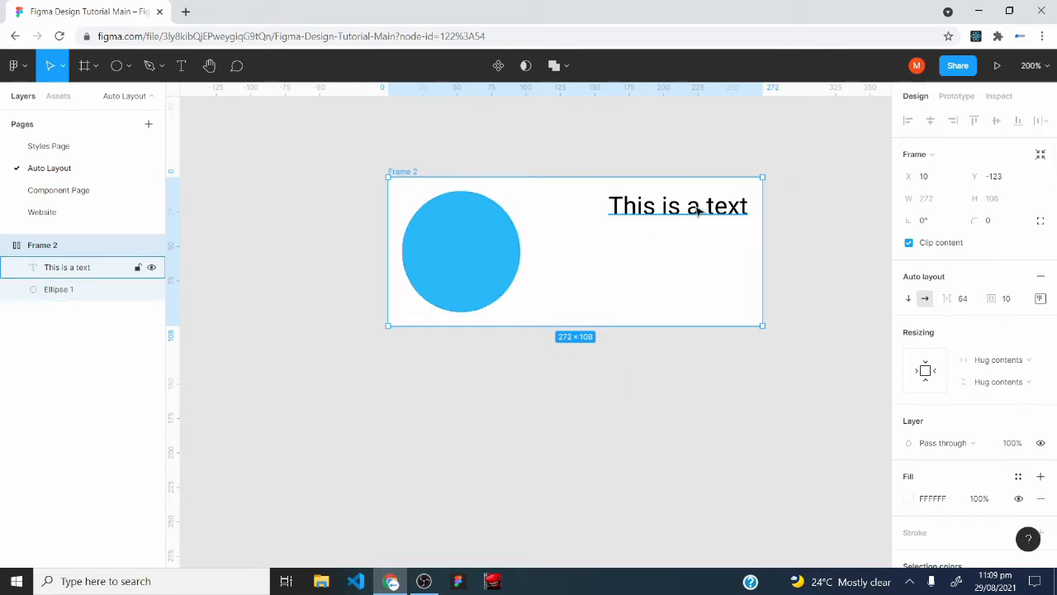
Reduce the spacing between Frame 2's items to 4.
{"action": "left_click", "coordinate": [967, 301]}
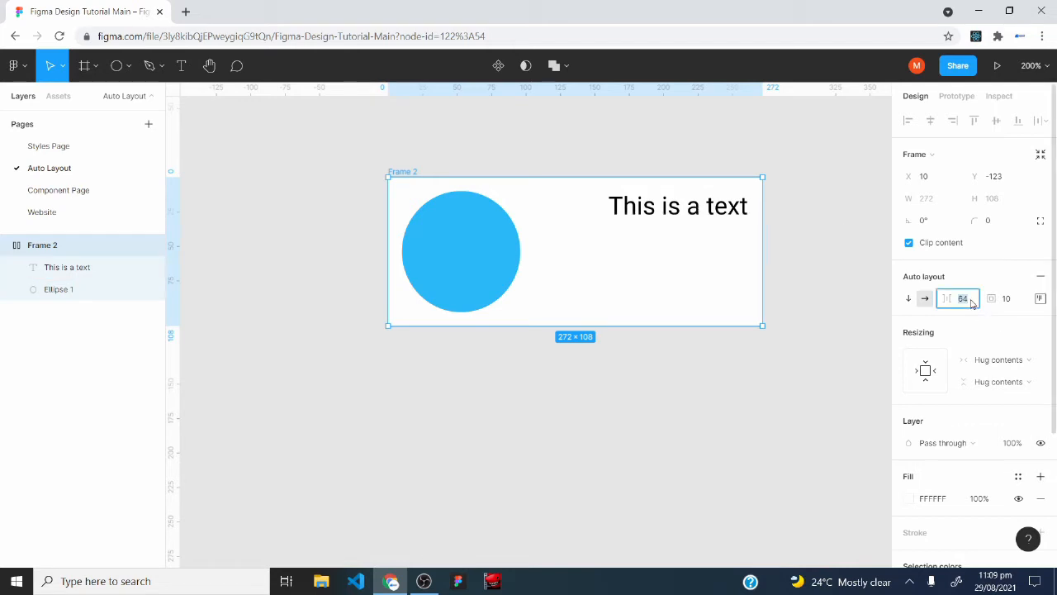
{"action": "type", "text": "4"}
{"action": "key", "text": "Return"}
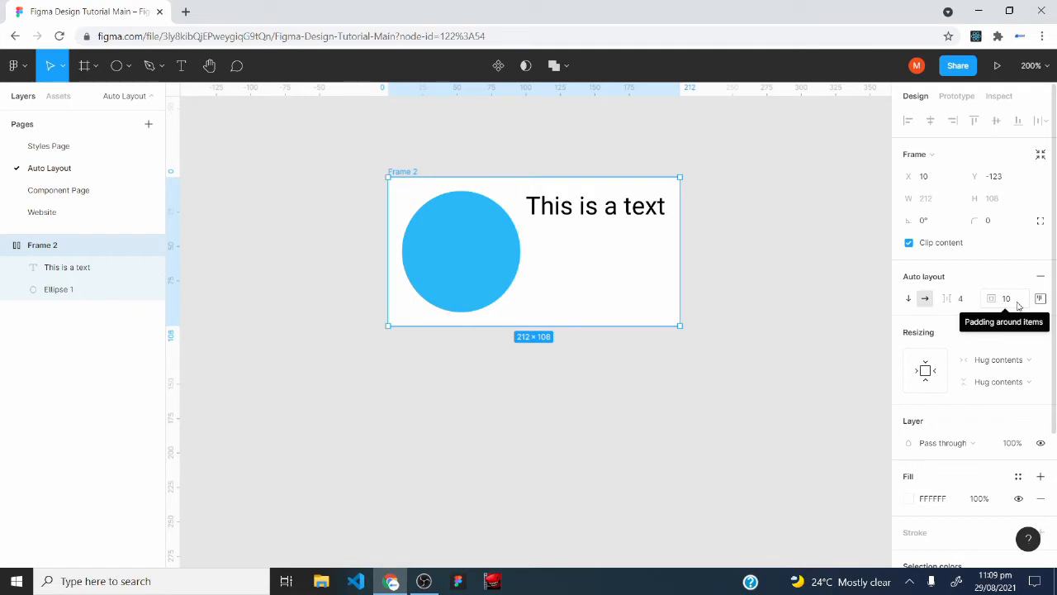
Set the padding around Frame 2's items to 72 and move the frame to about X -35, Y -135.
{"action": "left_click", "coordinate": [1019, 305]}
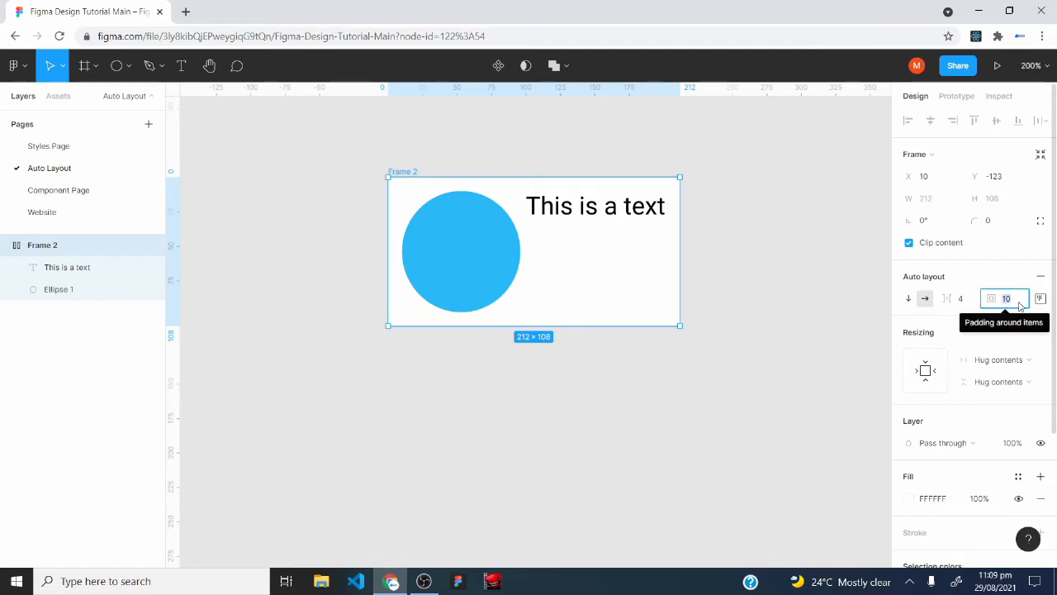
{"action": "type", "text": "72"}
{"action": "key", "text": "Return"}
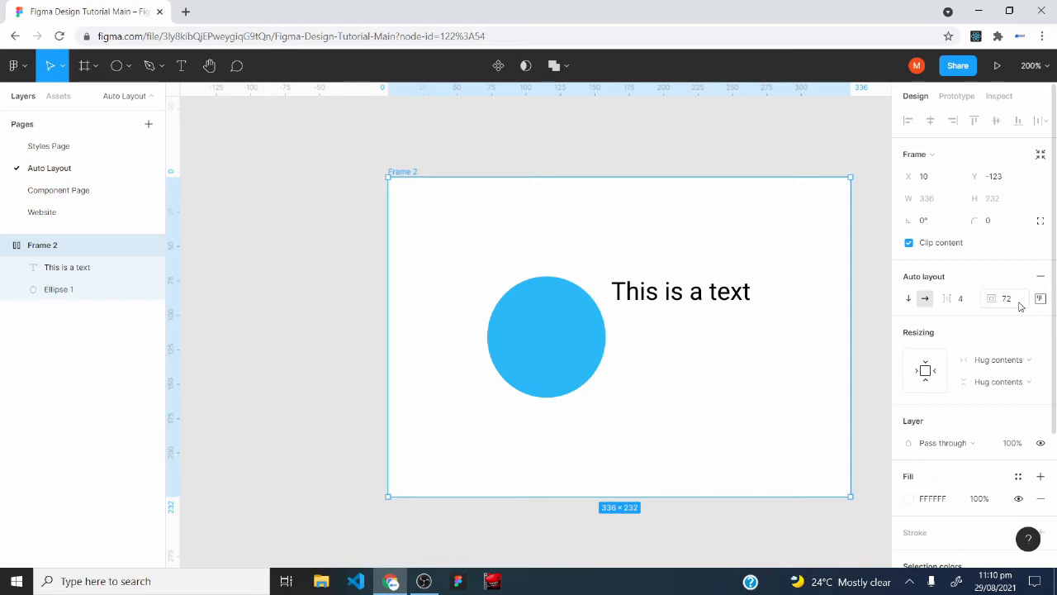
{"action": "left_click_drag", "start_coordinate": [453, 230], "coordinate": [393, 213]}
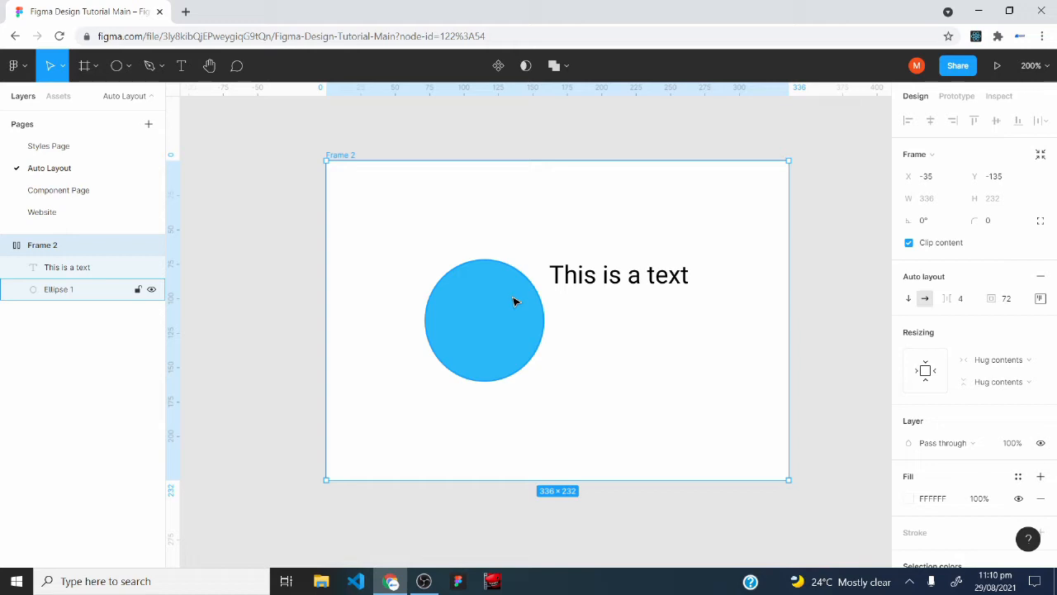
Reduce the padding around Frame 2's items to 4.
{"action": "left_click", "coordinate": [1015, 304]}
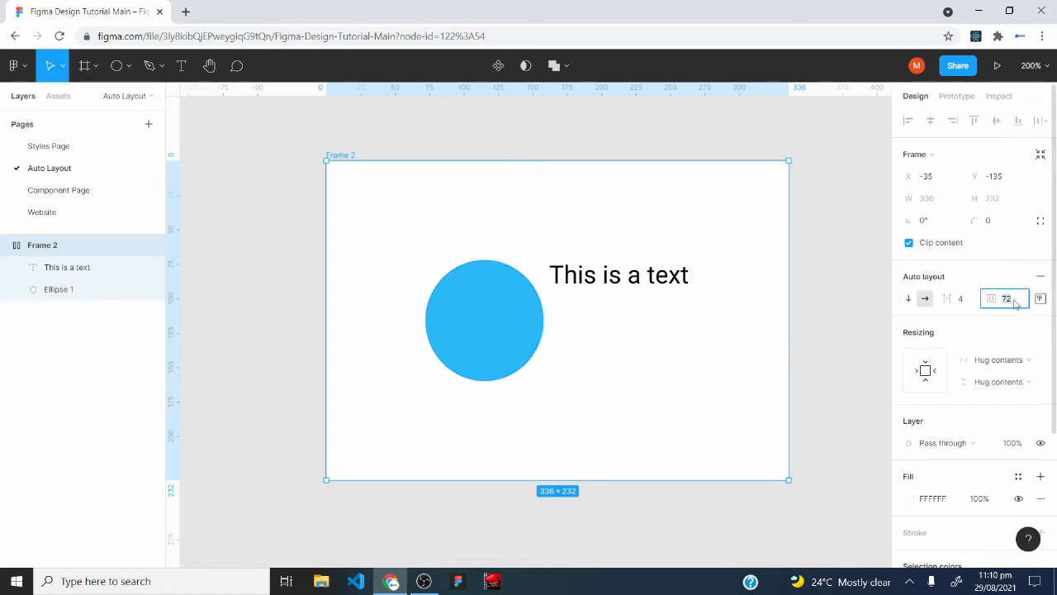
{"action": "type", "text": "4"}
{"action": "key", "text": "Return"}
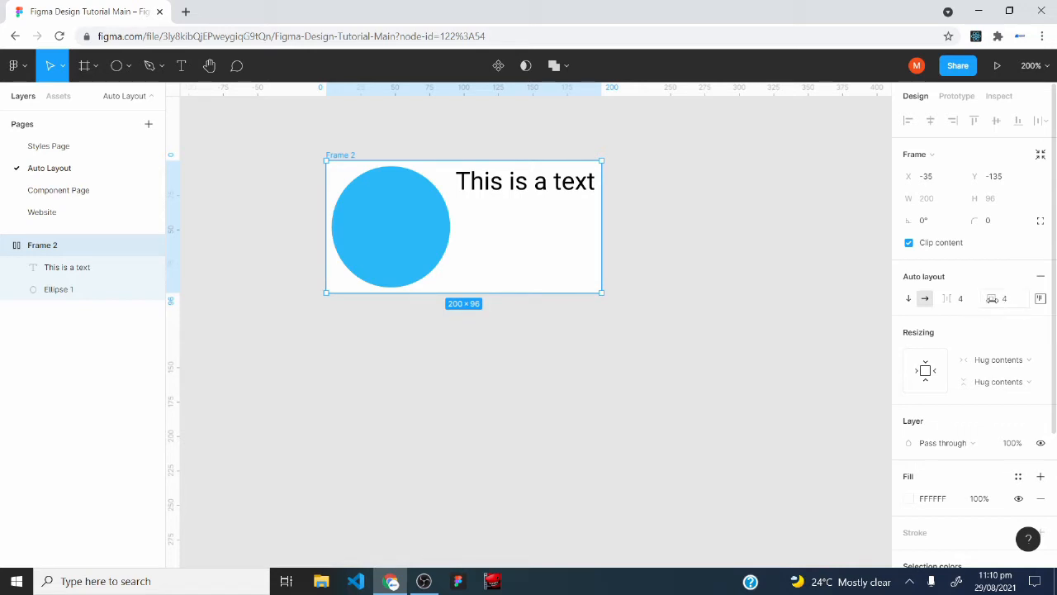
Set only the left padding of Frame 2 to 46 in its alignment and padding settings.
{"action": "left_click", "coordinate": [1041, 299]}
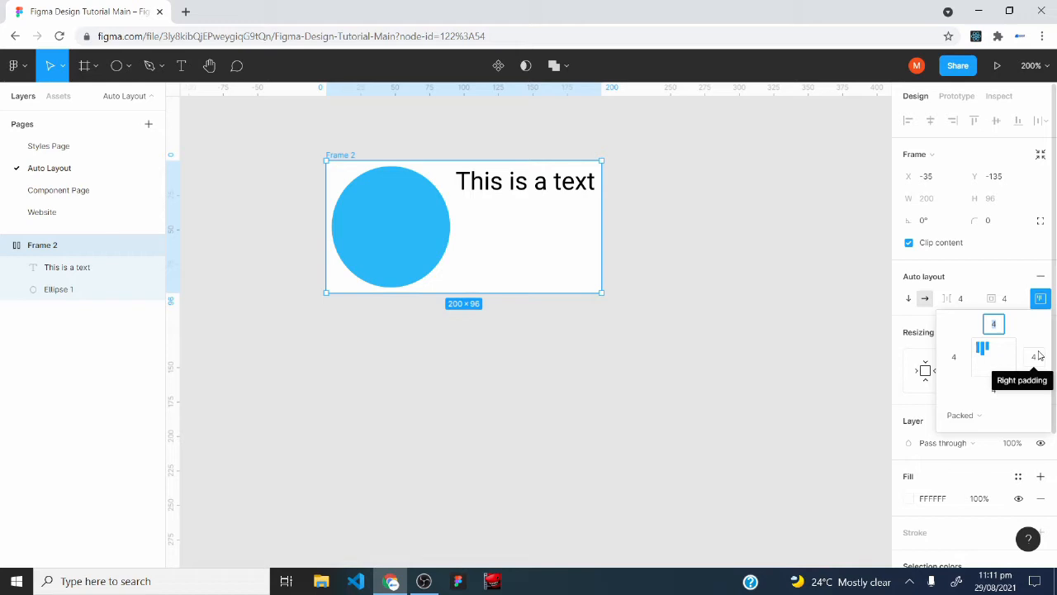
{"action": "left_click", "coordinate": [957, 358]}
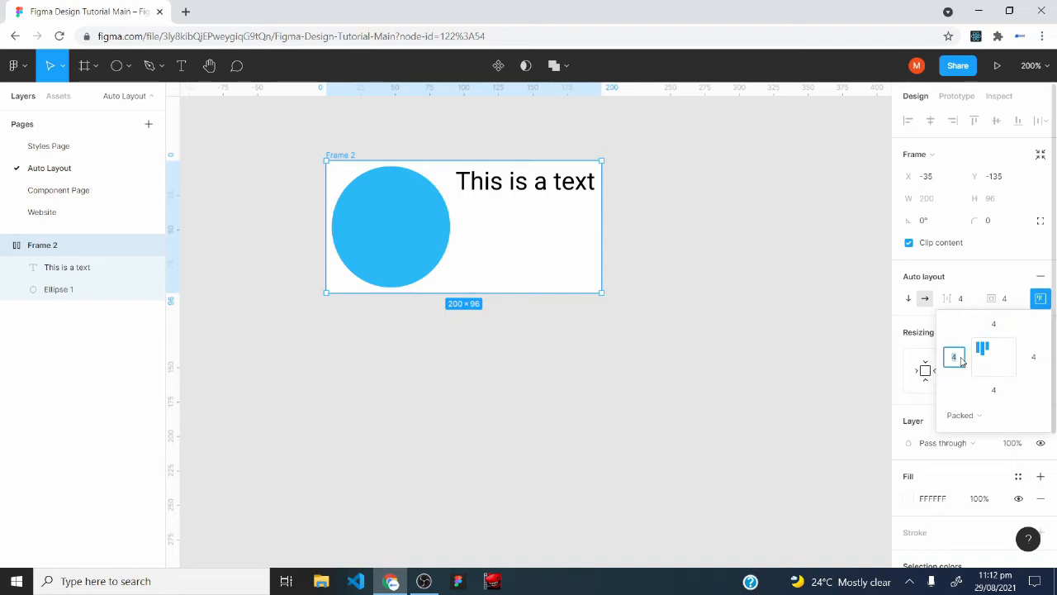
{"action": "key", "text": "BackSpace"}
{"action": "type", "text": "46"}
{"action": "key", "text": "Return"}
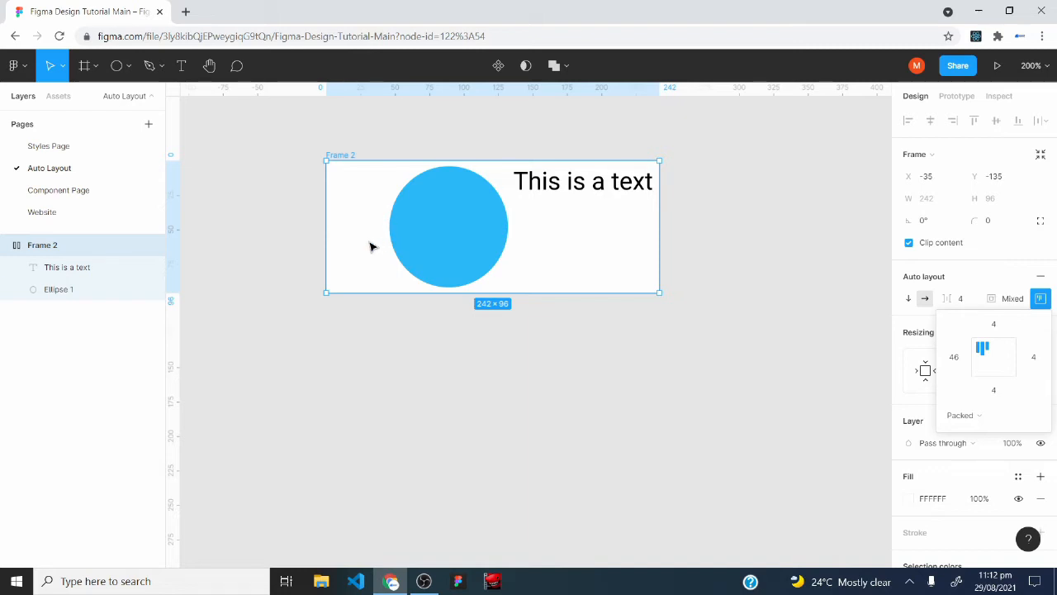
Set Frame 2's bottom padding to 24 and align its items to the centre.
{"action": "left_click", "coordinate": [995, 390]}
{"action": "type", "text": "24"}
{"action": "key", "text": "Return"}
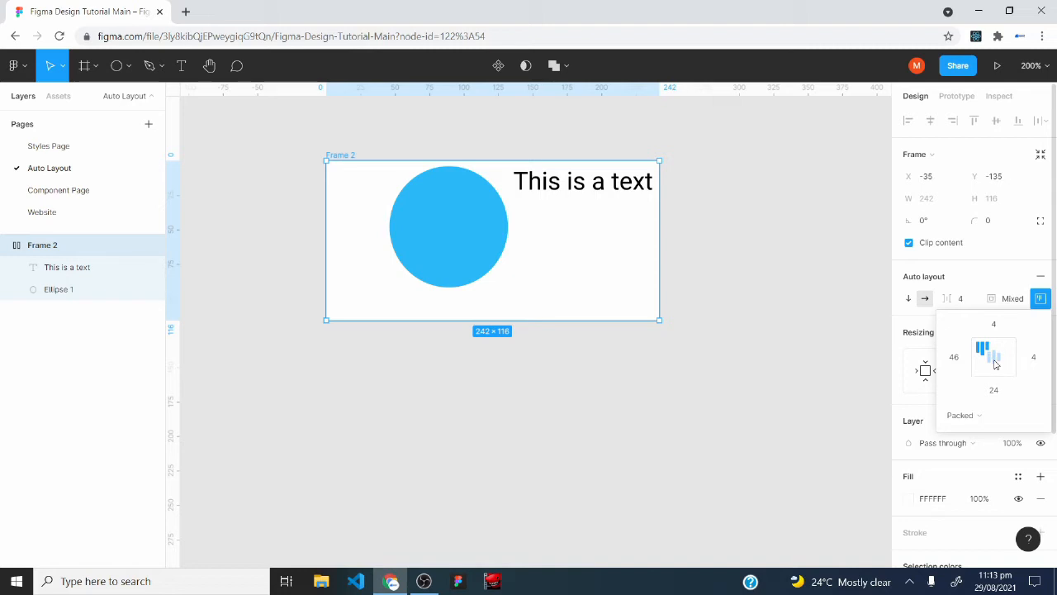
{"action": "left_click", "coordinate": [995, 363]}
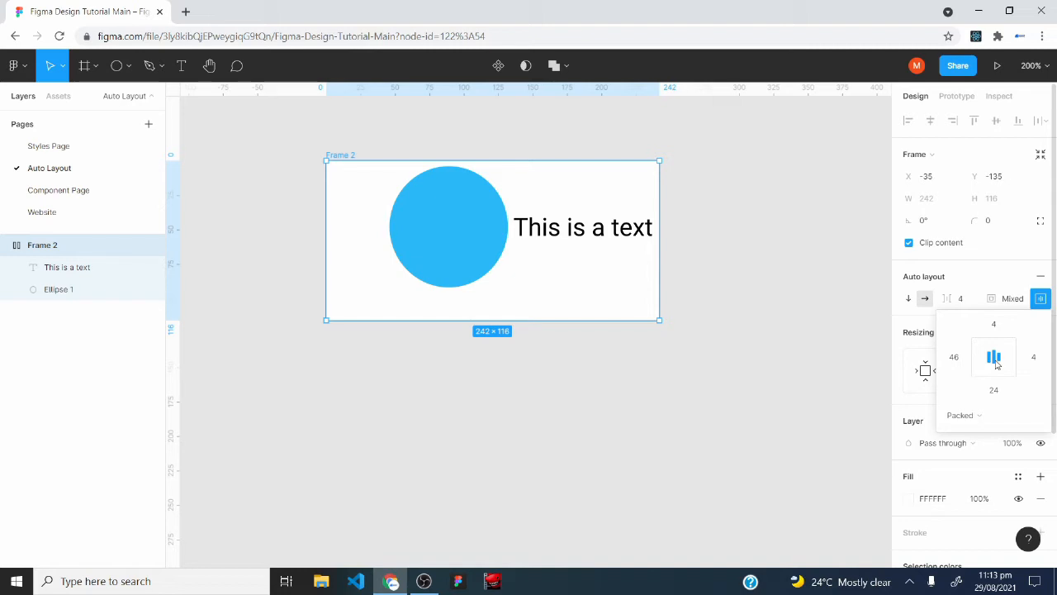
Delete Frame 2 with all its contents from the canvas.
{"action": "left_click_drag", "start_coordinate": [288, 119], "coordinate": [740, 378]}
{"action": "key", "text": "Delete"}
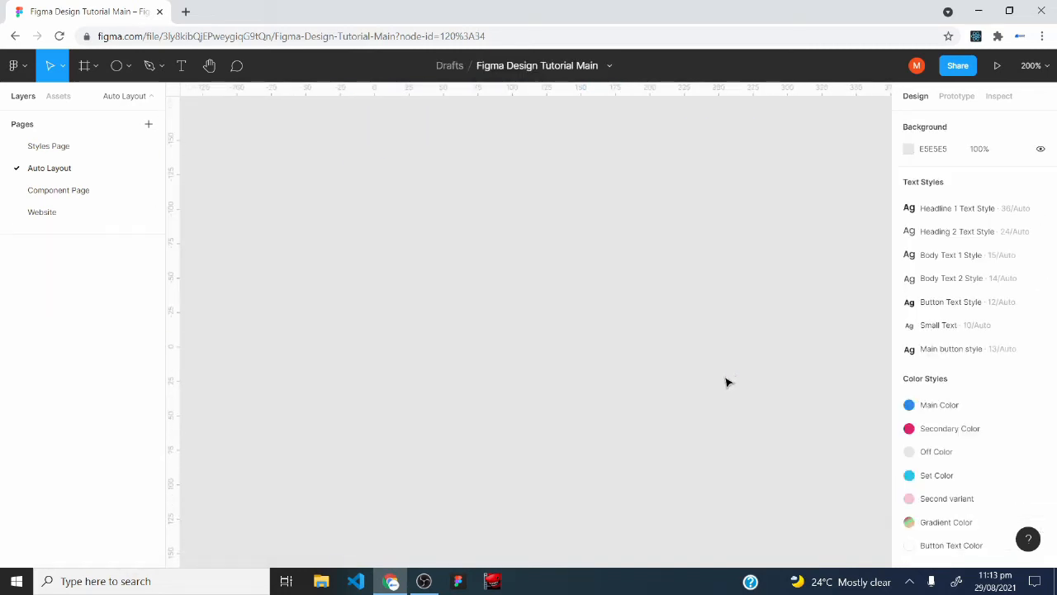
Add the text "BUTTON" to the canvas at about X 66, Y -48 and wrap it in an auto layout frame.
{"action": "left_click", "coordinate": [177, 77]}
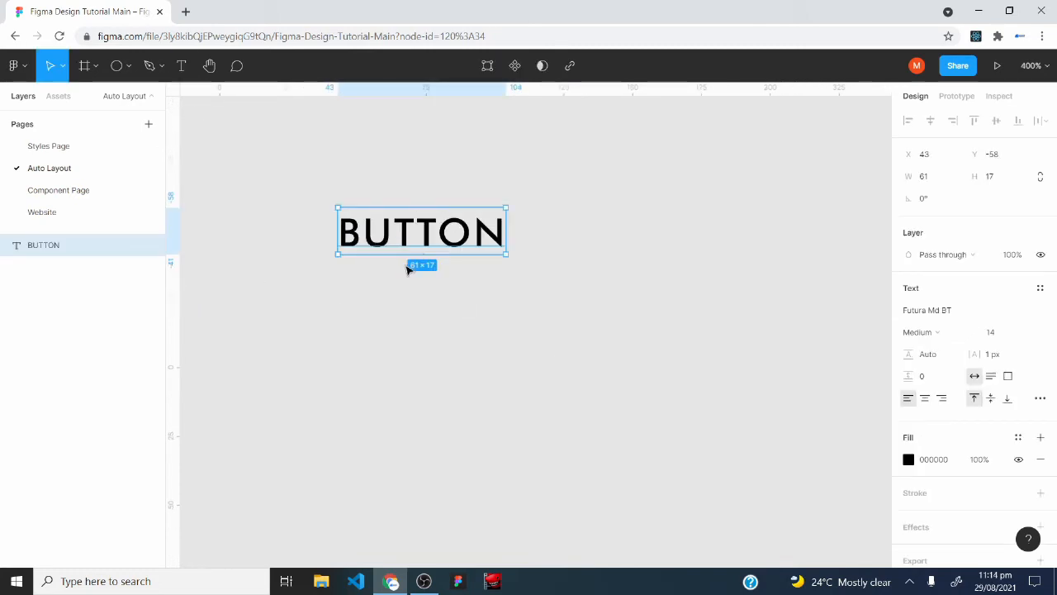
{"action": "left_click_drag", "start_coordinate": [438, 260], "coordinate": [479, 271]}
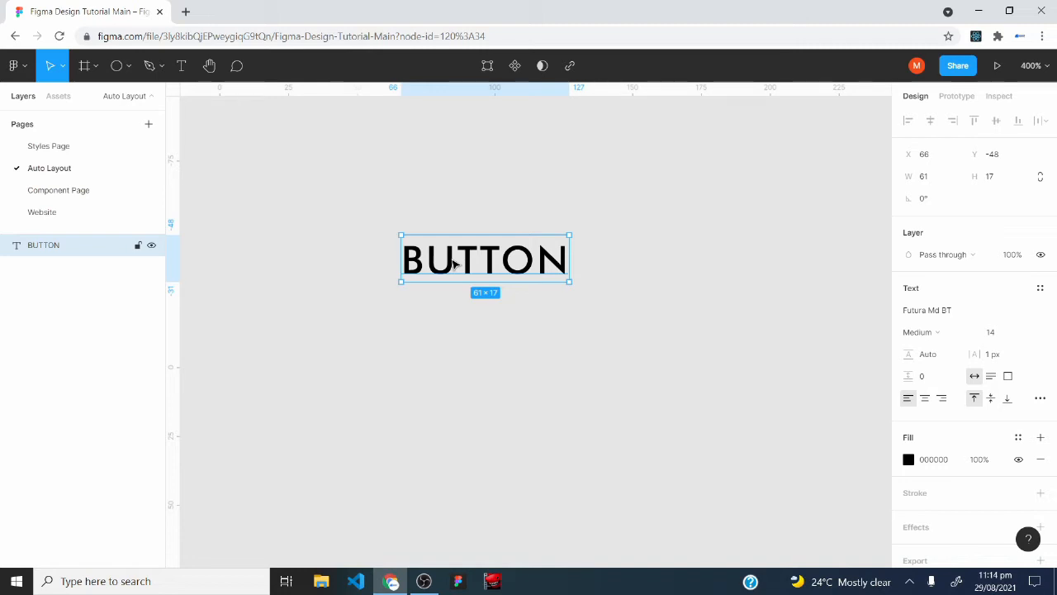
{"action": "key", "text": "shift+a"}
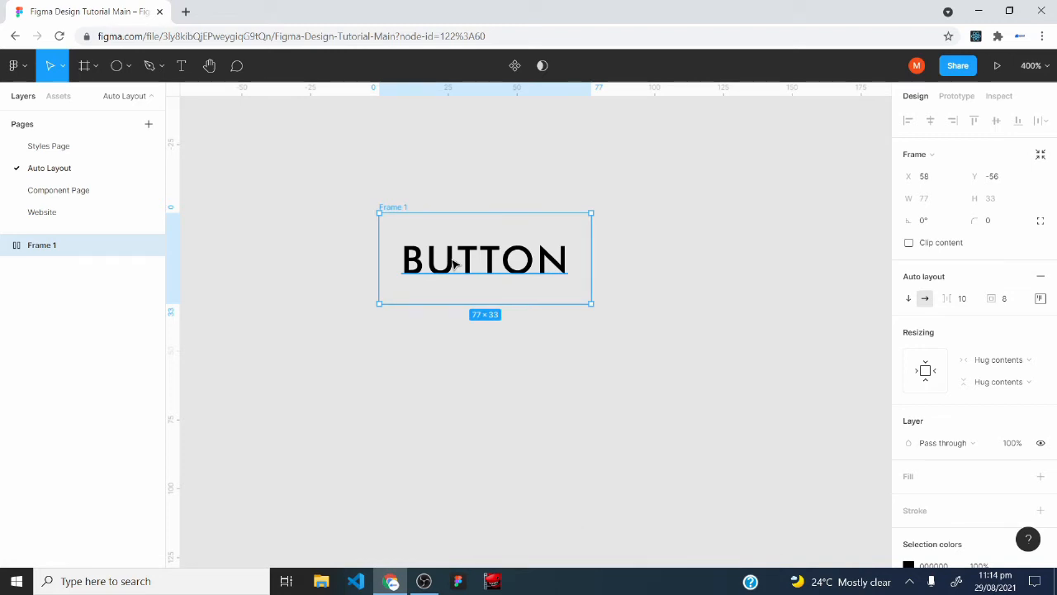
Expand the new auto layout frame in the layer list and rename the frame "Button".
{"action": "left_click", "coordinate": [5, 246]}
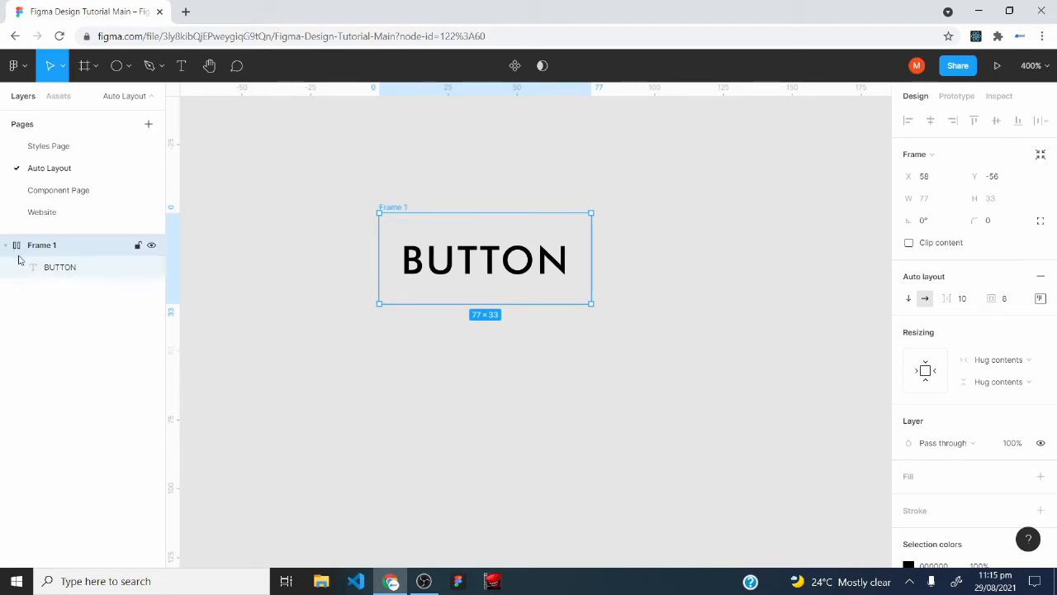
{"action": "left_click", "coordinate": [76, 270]}
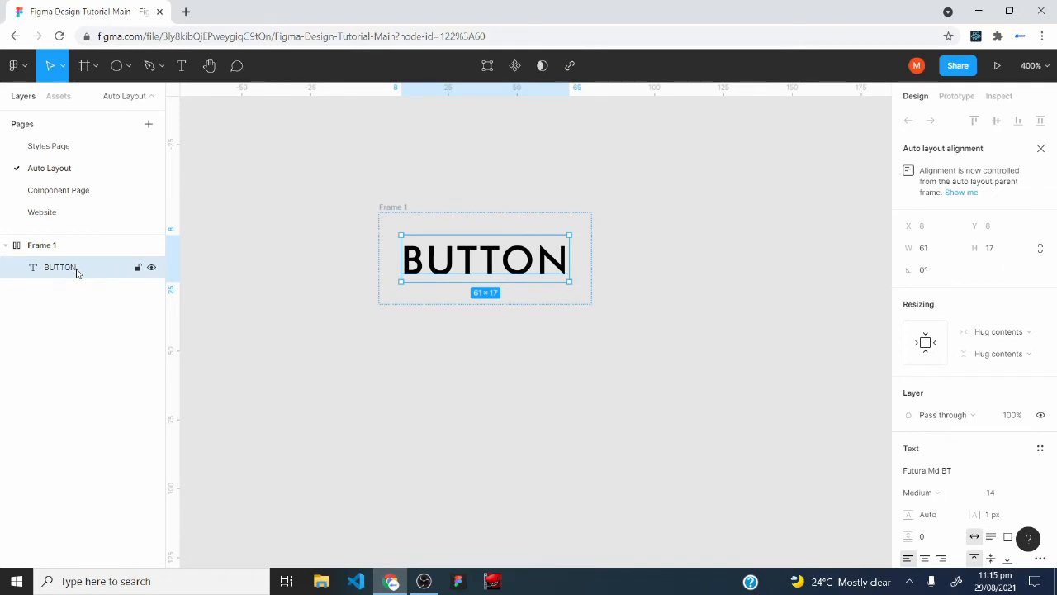
{"action": "left_click", "coordinate": [52, 247]}
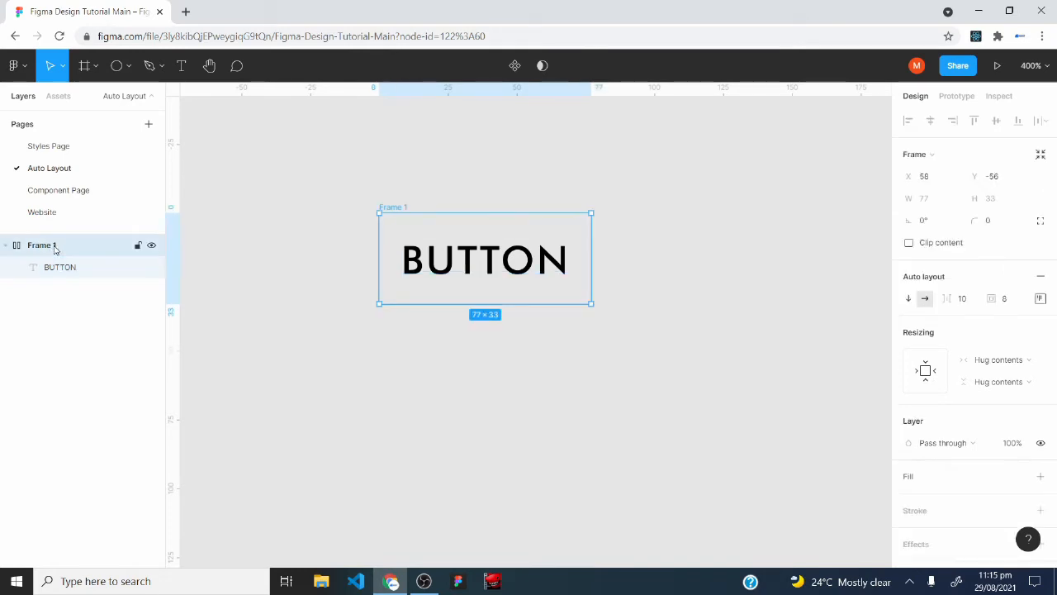
{"action": "right_click", "coordinate": [52, 247]}
{"action": "left_click", "coordinate": [79, 303]}
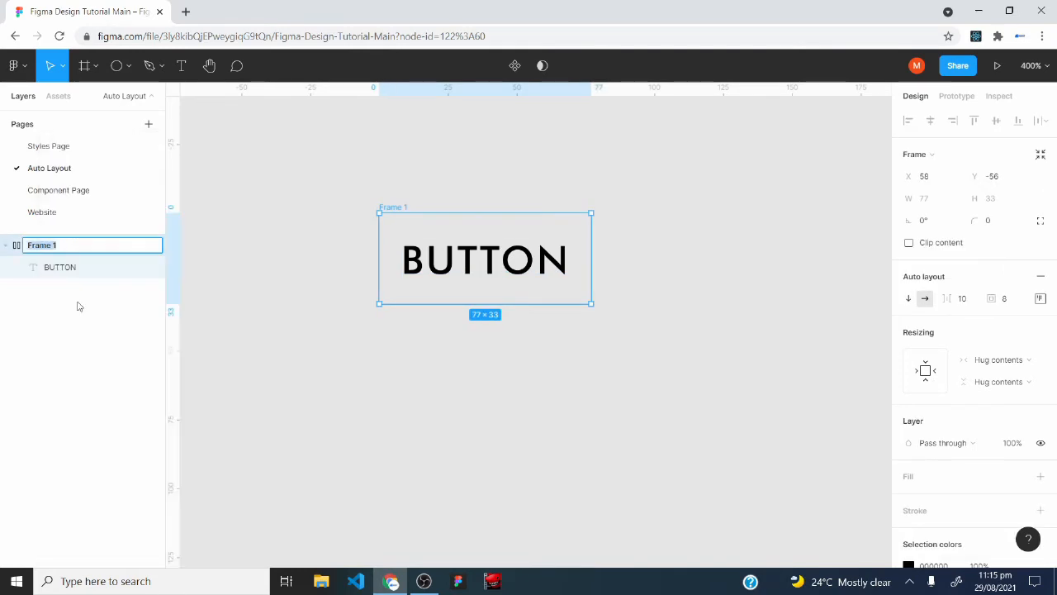
{"action": "type", "text": "Button"}
{"action": "key", "text": "Return"}
Add a solid fill to the Button frame and set its colour to the blue-violet 3F1AF8.
{"action": "scroll", "coordinate": [909, 364], "scroll_direction": "down", "scroll_amount": 3}
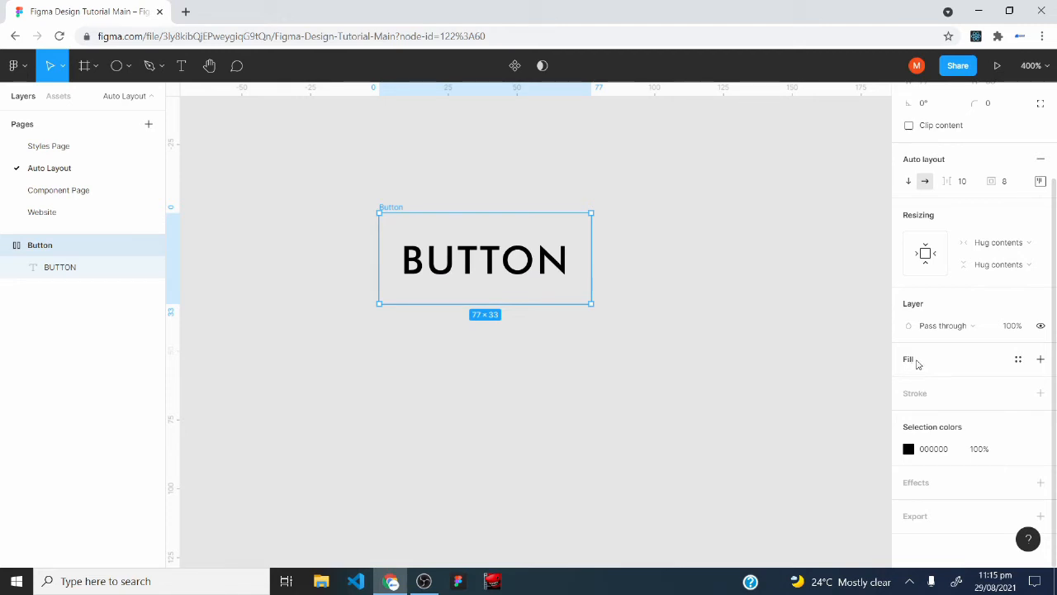
{"action": "left_click", "coordinate": [1041, 360]}
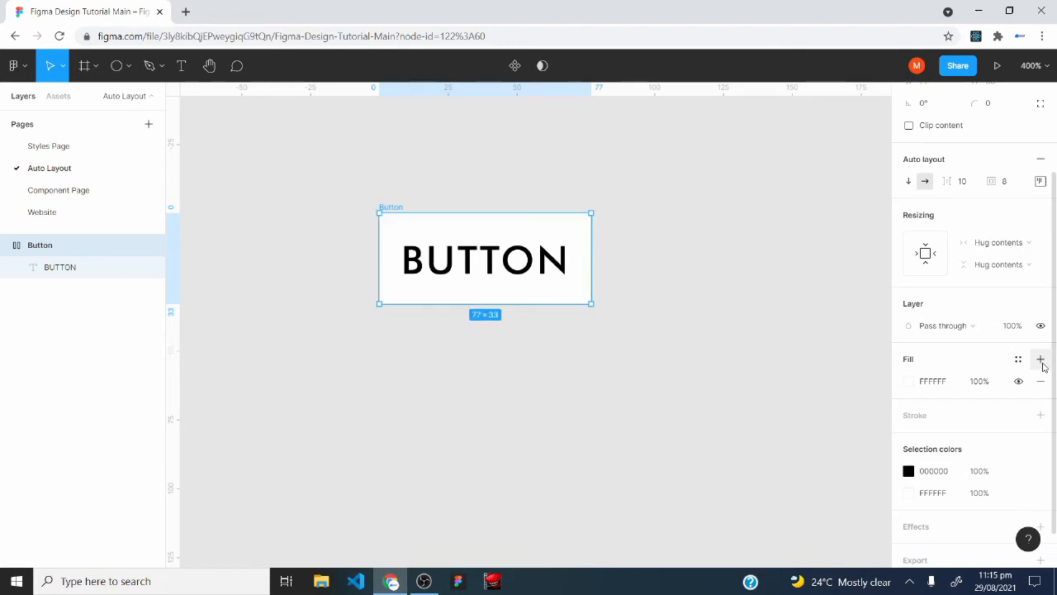
{"action": "left_click", "coordinate": [910, 381]}
{"action": "left_click", "coordinate": [811, 501]}
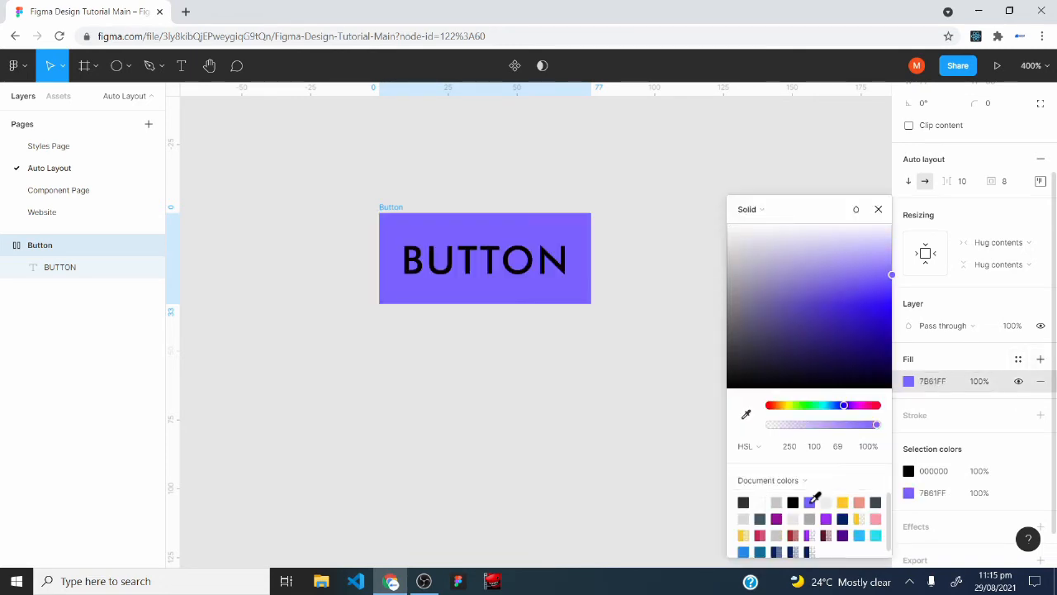
{"action": "left_click", "coordinate": [882, 301]}
{"action": "left_click", "coordinate": [878, 209]}
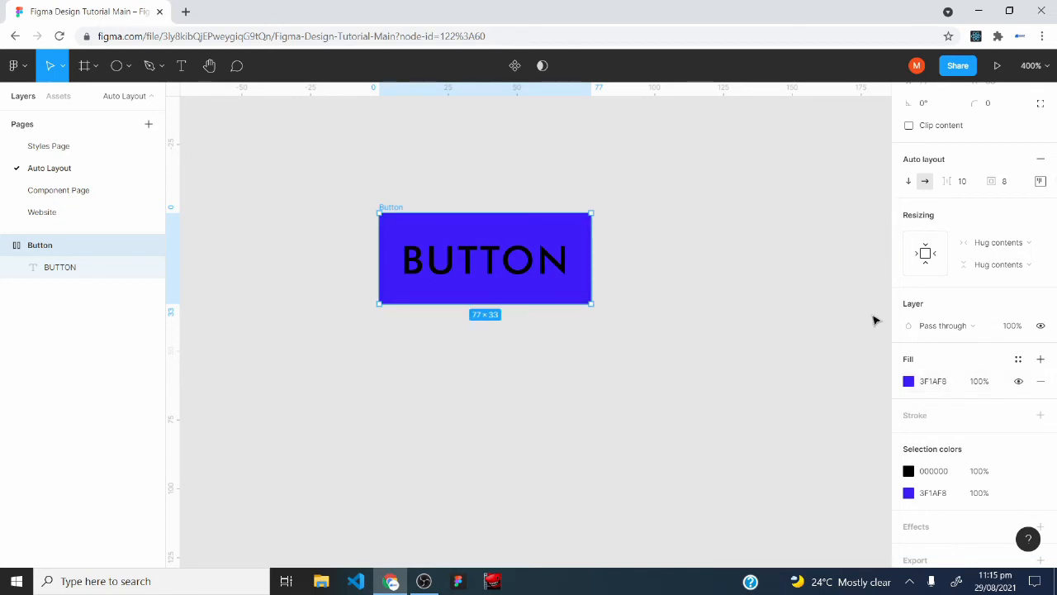
Change the fill of the BUTTON text layer to white (FFFFFF).
{"action": "left_click", "coordinate": [53, 273]}
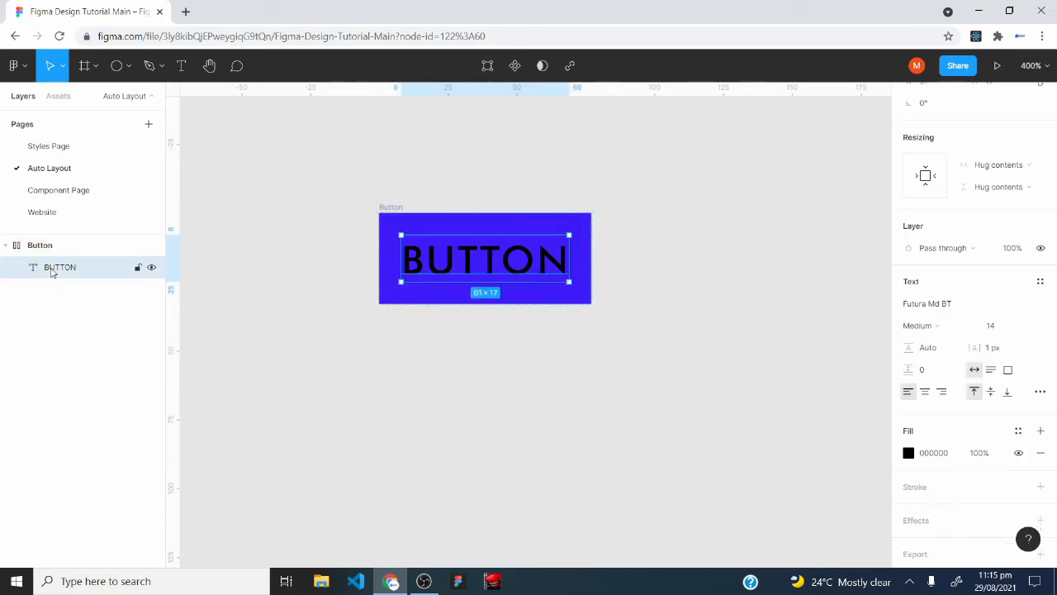
{"action": "left_click", "coordinate": [909, 453]}
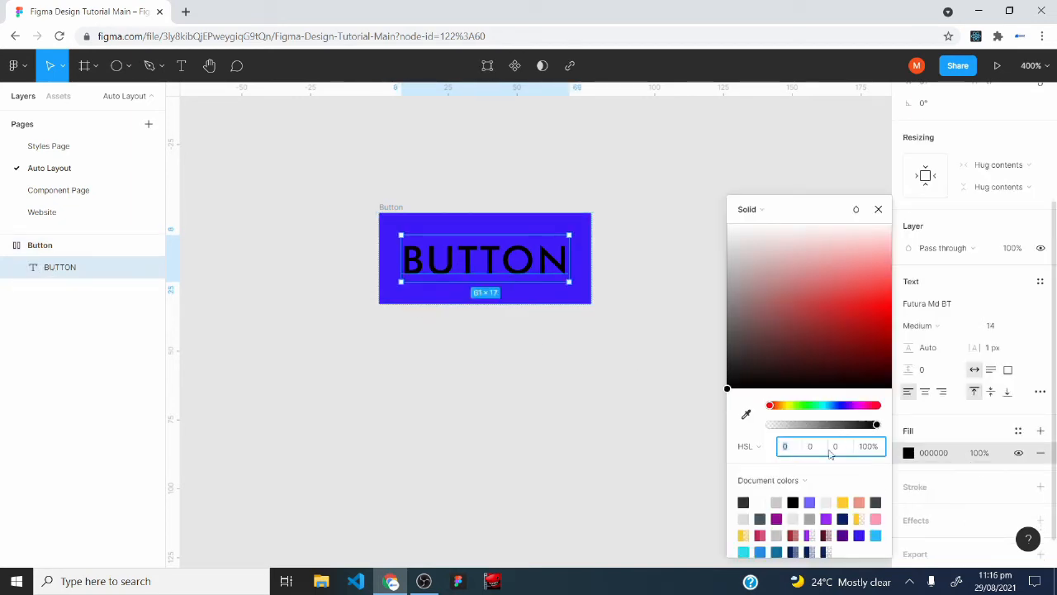
{"action": "left_click", "coordinate": [766, 501]}
Set the corner radius of the Button frame to 4 and deselect it.
{"action": "left_click", "coordinate": [51, 250]}
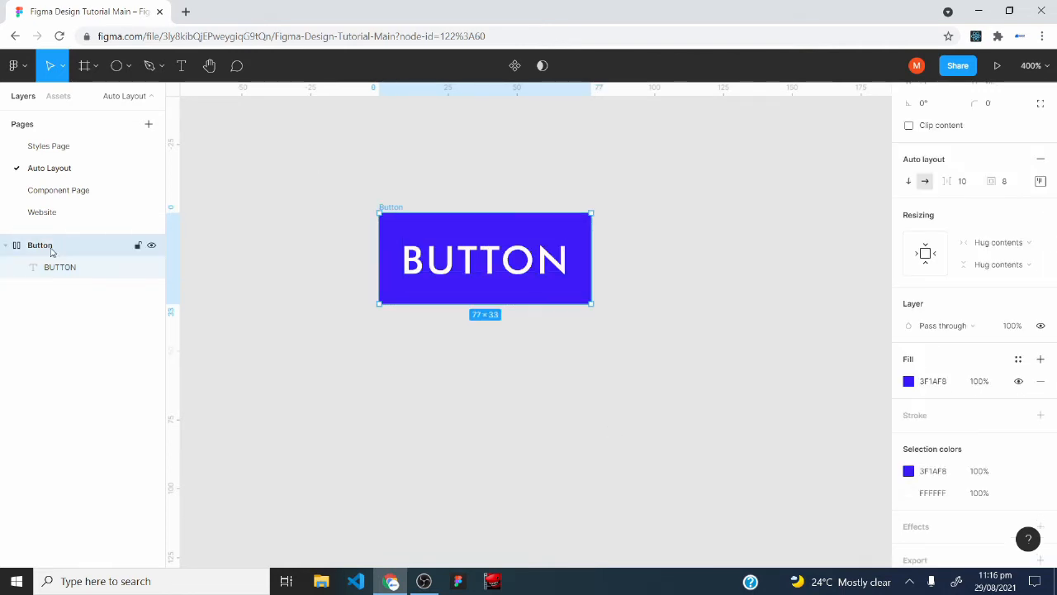
{"action": "scroll", "coordinate": [1012, 214], "scroll_direction": "up", "scroll_amount": 3}
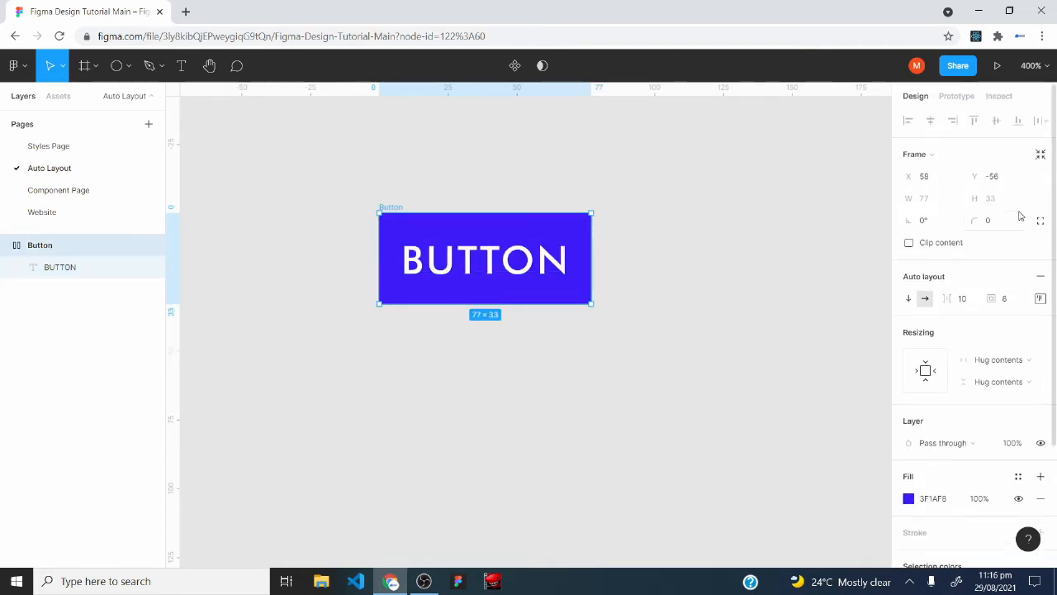
{"action": "left_click", "coordinate": [998, 220]}
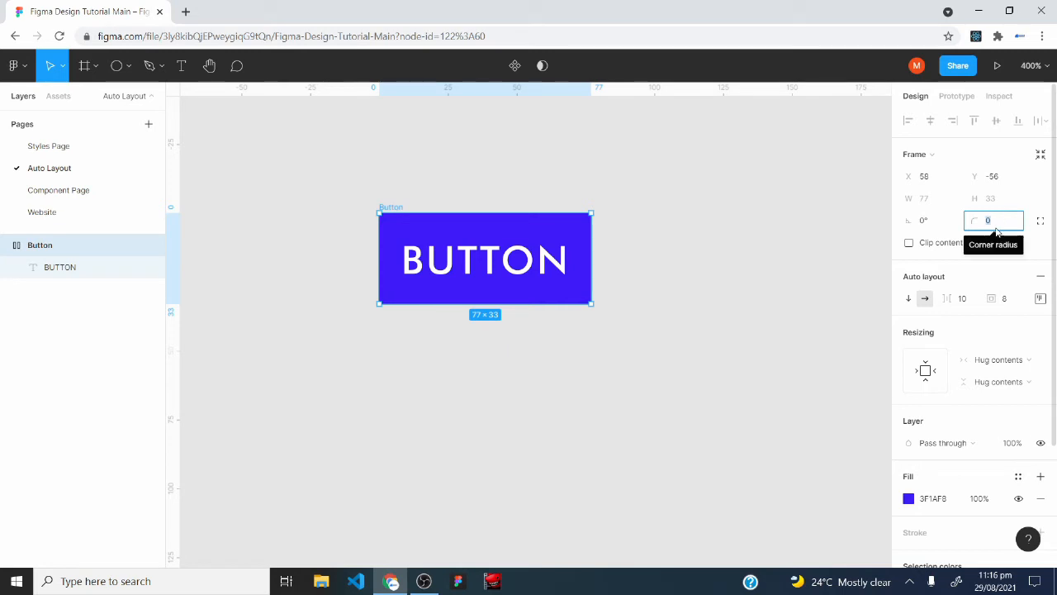
{"action": "type", "text": "4"}
{"action": "key", "text": "Return"}
{"action": "left_click", "coordinate": [472, 319]}
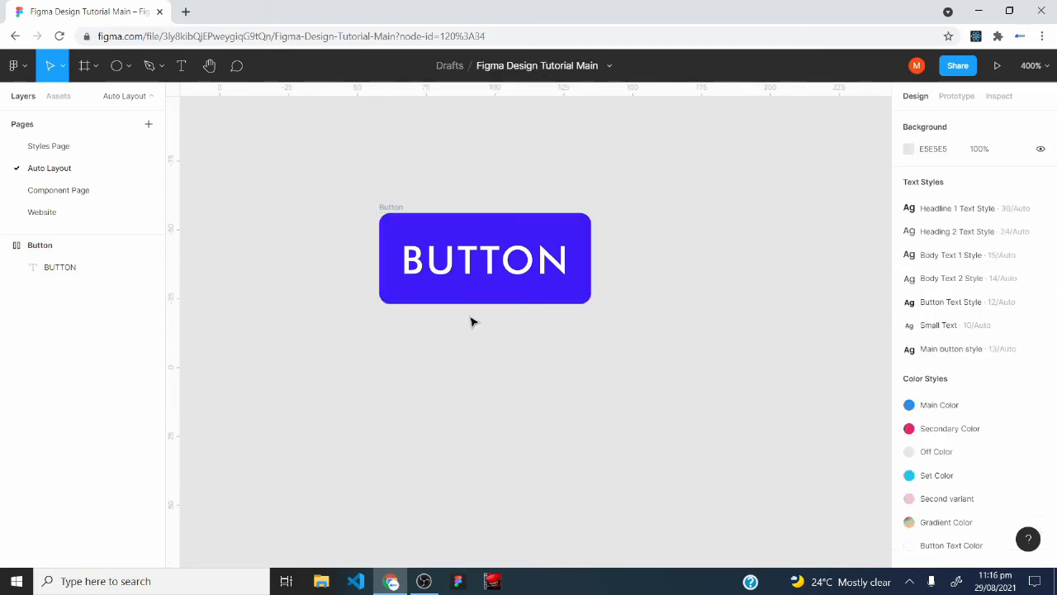
Try widening the Button frame to about 139 and undo the resize.
{"action": "left_click", "coordinate": [47, 251]}
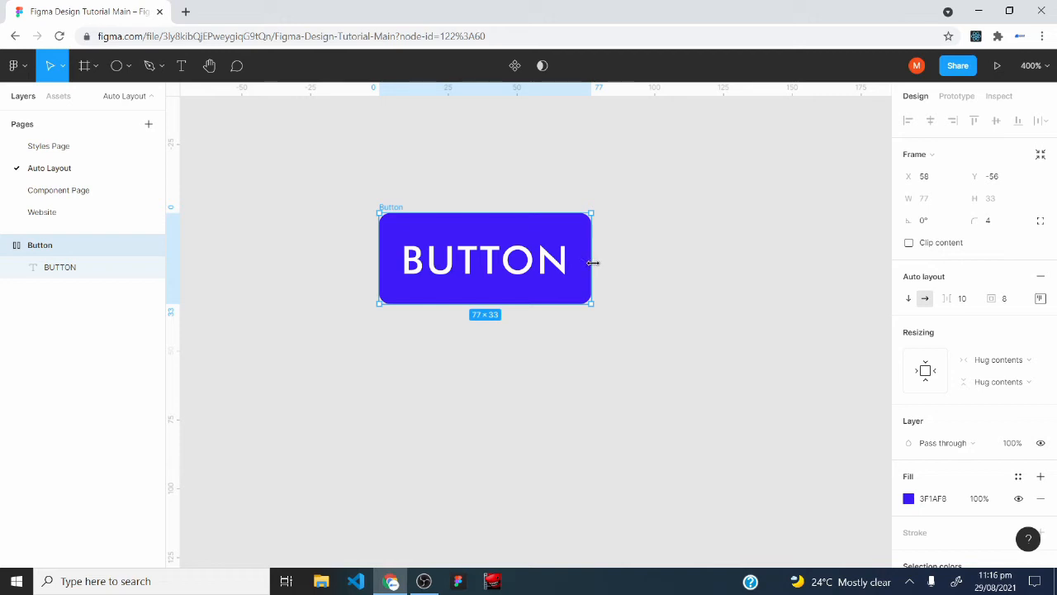
{"action": "left_click_drag", "start_coordinate": [597, 262], "coordinate": [761, 257]}
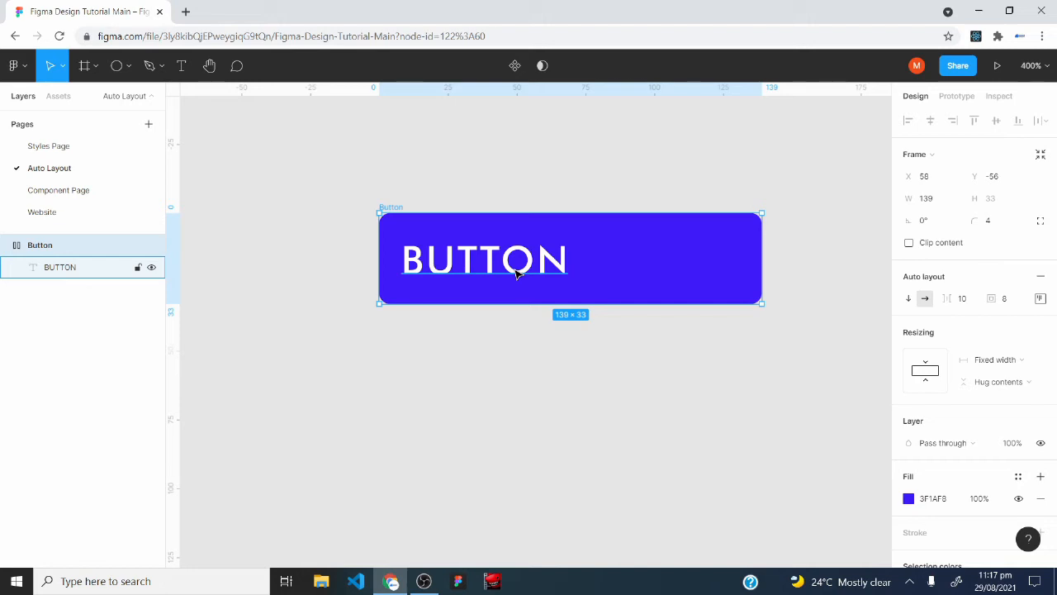
{"action": "key", "text": "ctrl+z"}
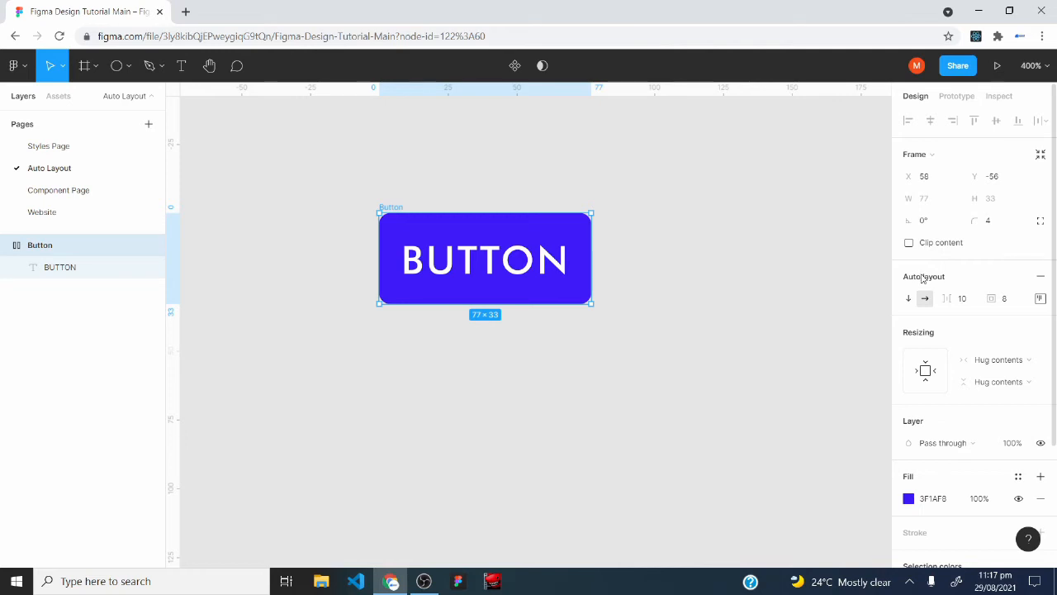
Centre the Button frame's auto layout content and widen the frame to about 110.
{"action": "left_click", "coordinate": [1038, 299]}
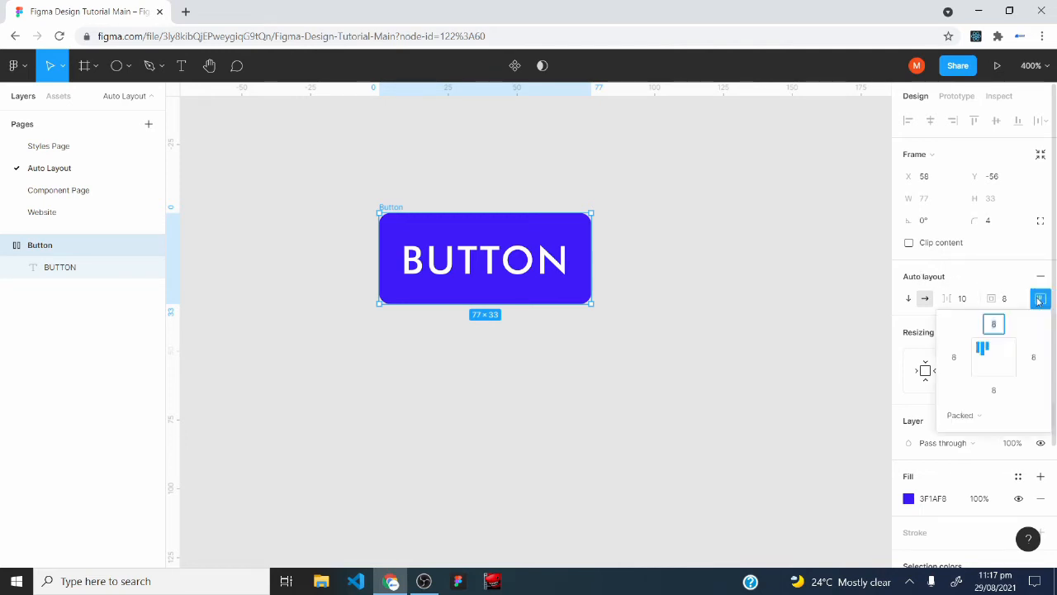
{"action": "left_click", "coordinate": [996, 362]}
{"action": "left_click", "coordinate": [593, 242]}
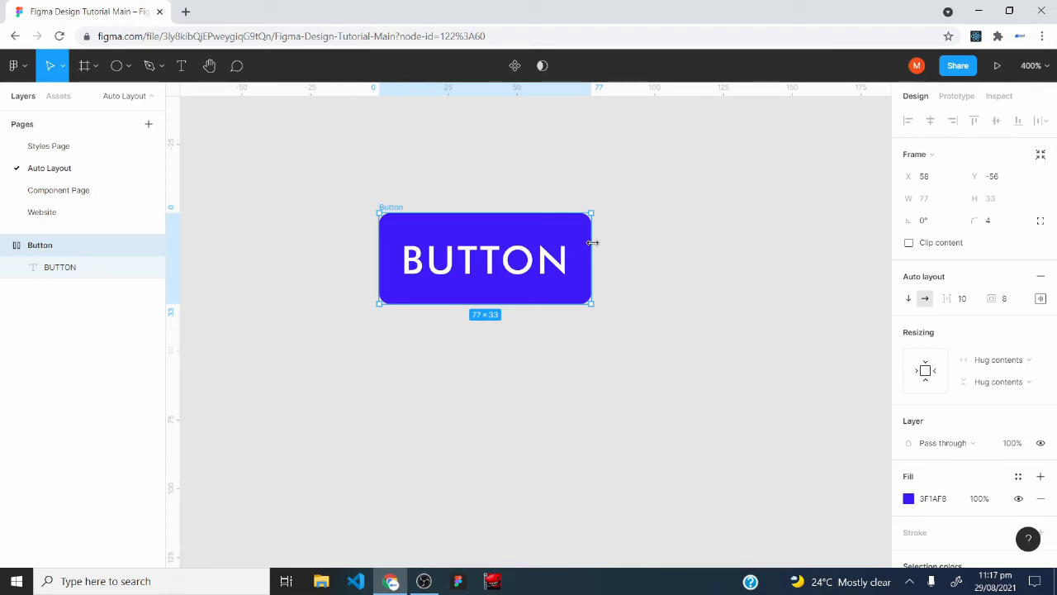
{"action": "left_click_drag", "start_coordinate": [593, 242], "coordinate": [630, 247]}
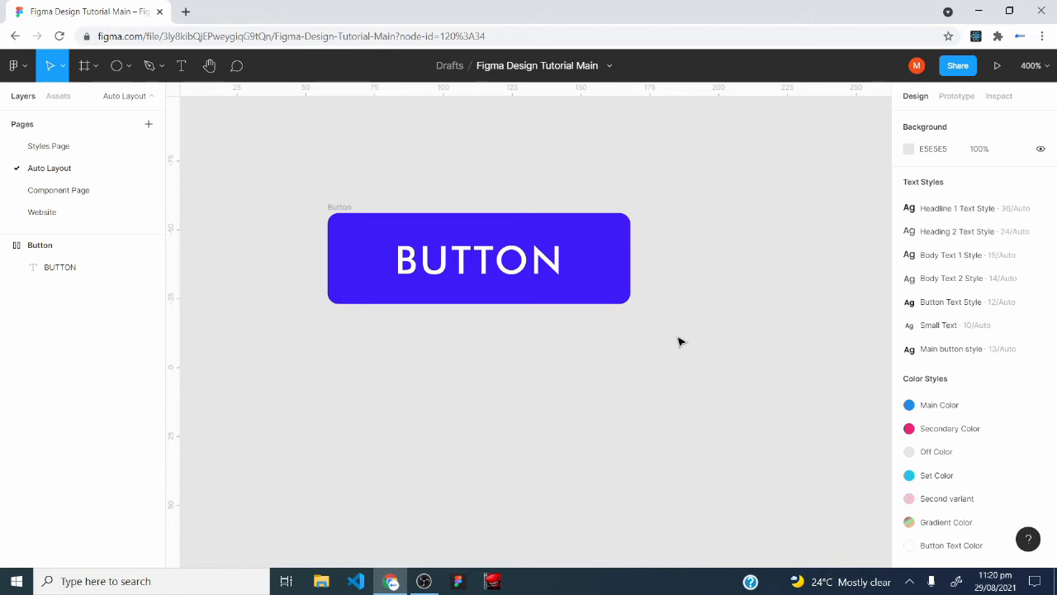
Move the Button frame up the canvas to about X 83, Y -101.
{"action": "left_click", "coordinate": [338, 217]}
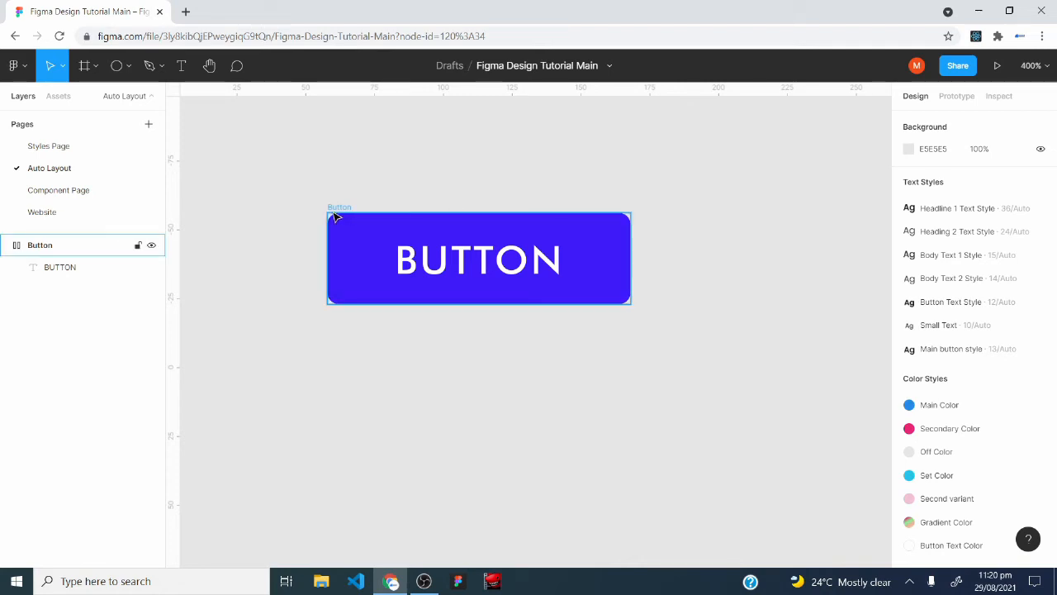
{"action": "left_click_drag", "start_coordinate": [359, 238], "coordinate": [428, 97]}
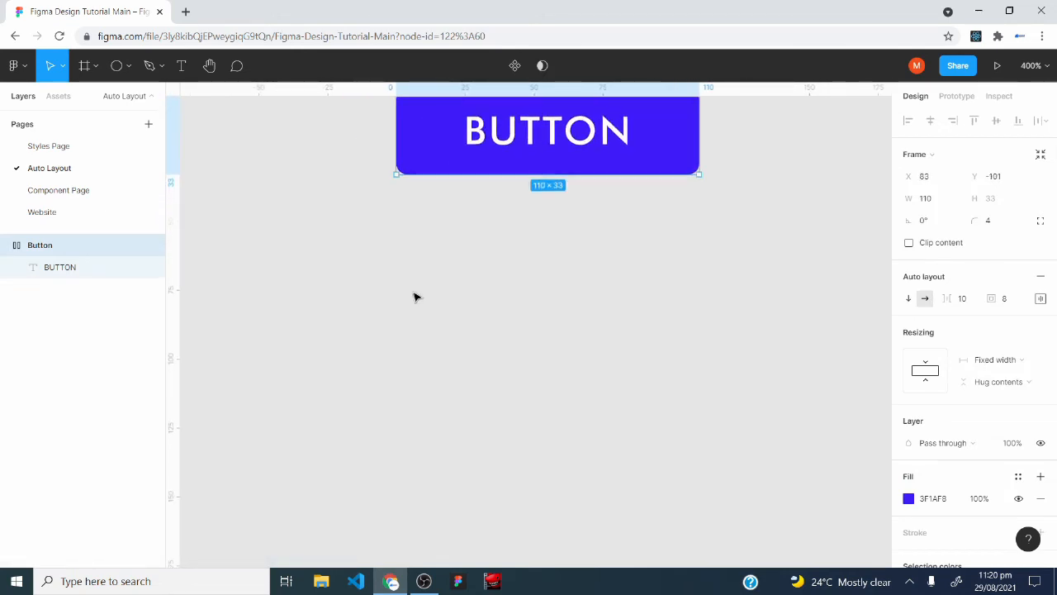
Draw a frame about 85 × 115 below the button and an ellipse about 38 × 35 inside it.
{"action": "scroll", "coordinate": [416, 295], "scroll_direction": "down", "scroll_amount": 2}
{"action": "left_click", "coordinate": [85, 65]}
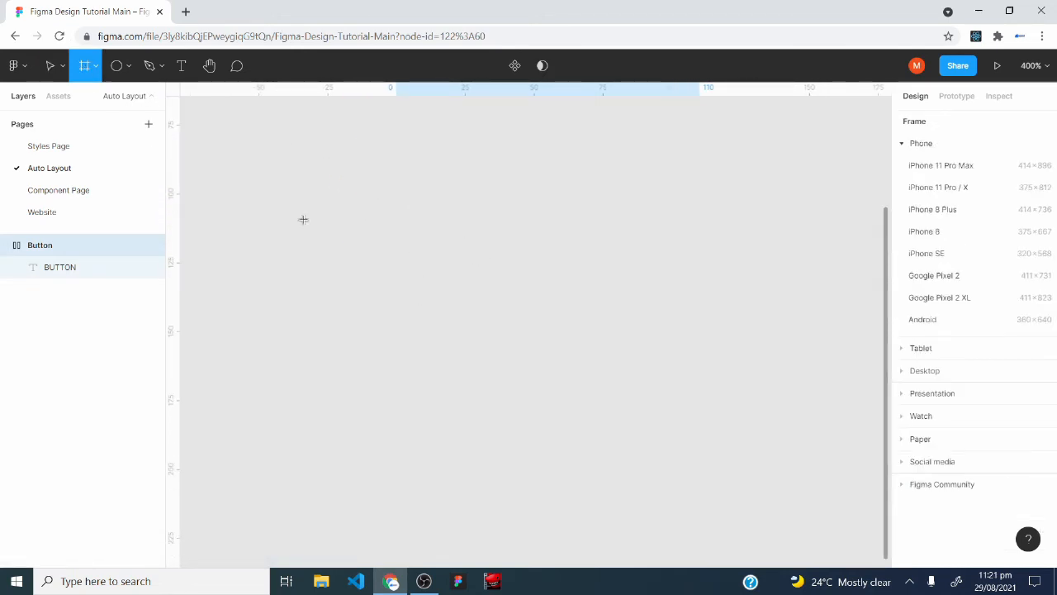
{"action": "mouse_move", "coordinate": [313, 179]}
{"action": "left_mouse_down"}
{"action": "mouse_move", "coordinate": [533, 498]}
{"action": "mouse_move", "coordinate": [548, 498]}
{"action": "left_mouse_up"}
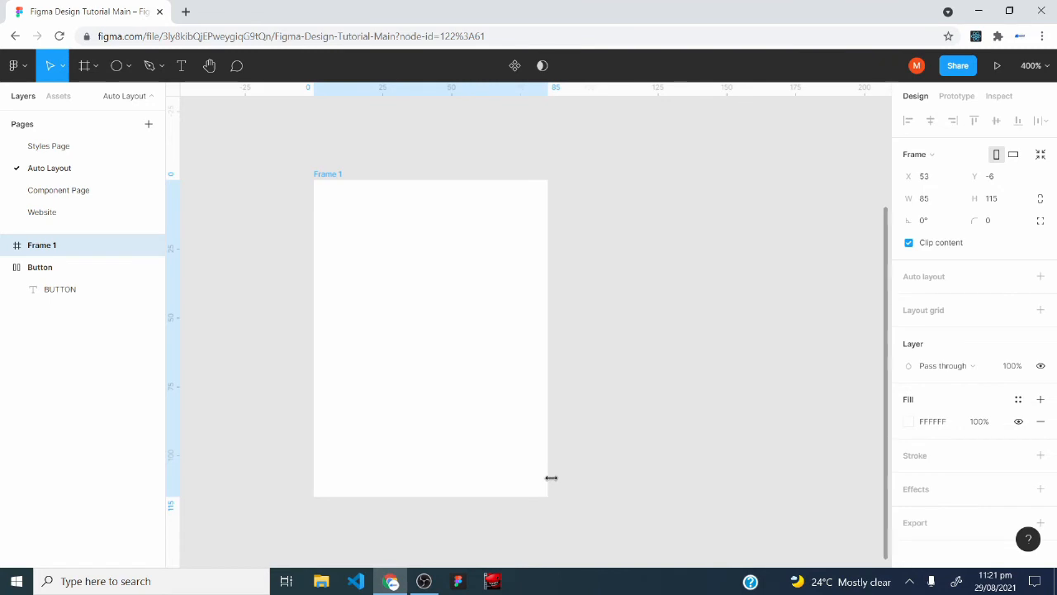
{"action": "left_click", "coordinate": [124, 71]}
{"action": "left_click_drag", "start_coordinate": [344, 223], "coordinate": [426, 323]}
{"action": "left_click_drag", "start_coordinate": [424, 272], "coordinate": [448, 281]}
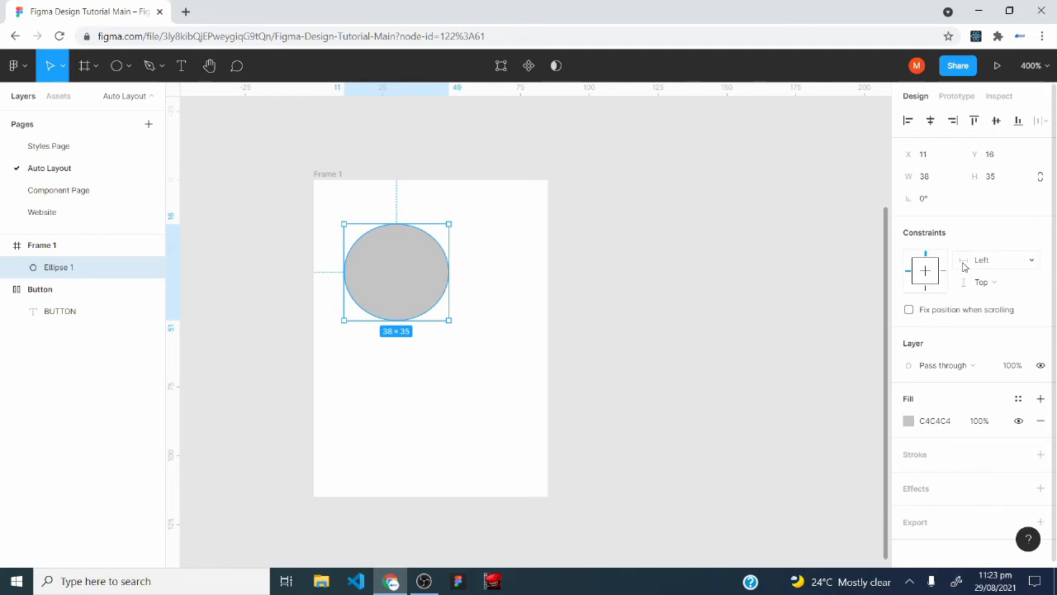
Resize the frame holding the ellipse from several edges, through about 177 × 129 and 83 × 98, to a final size of about 185 × 98.
{"action": "left_click", "coordinate": [326, 185]}
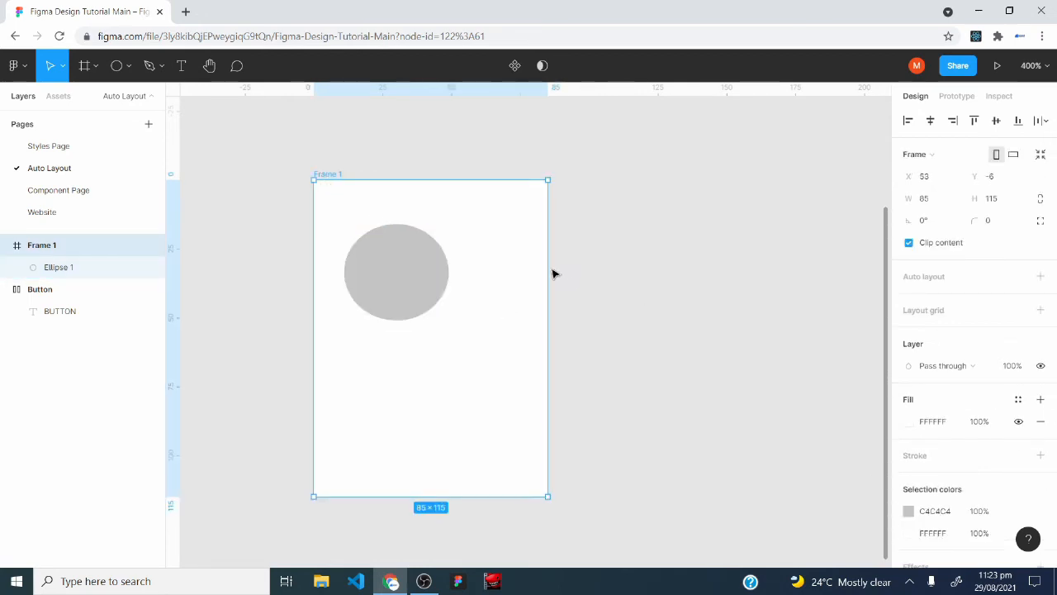
{"action": "left_click_drag", "start_coordinate": [549, 267], "coordinate": [801, 261]}
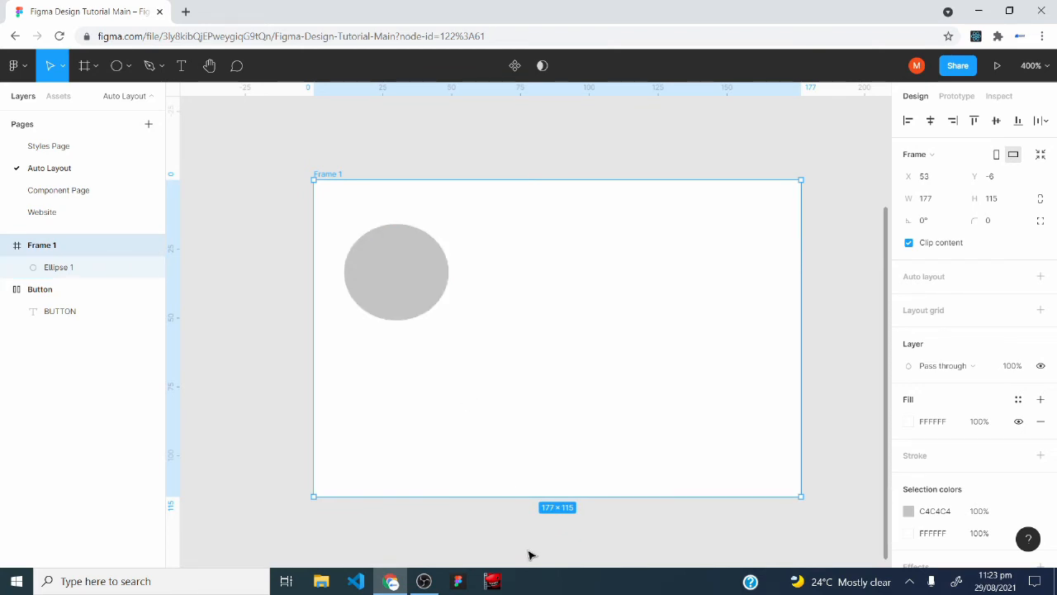
{"action": "left_click_drag", "start_coordinate": [540, 497], "coordinate": [536, 534]}
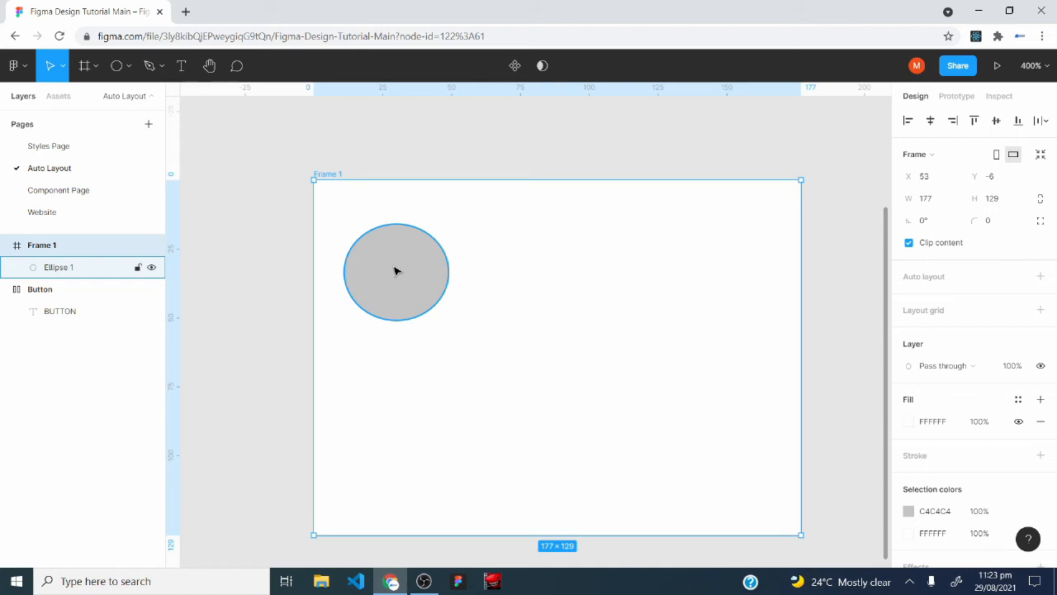
{"action": "left_click_drag", "start_coordinate": [801, 312], "coordinate": [498, 302]}
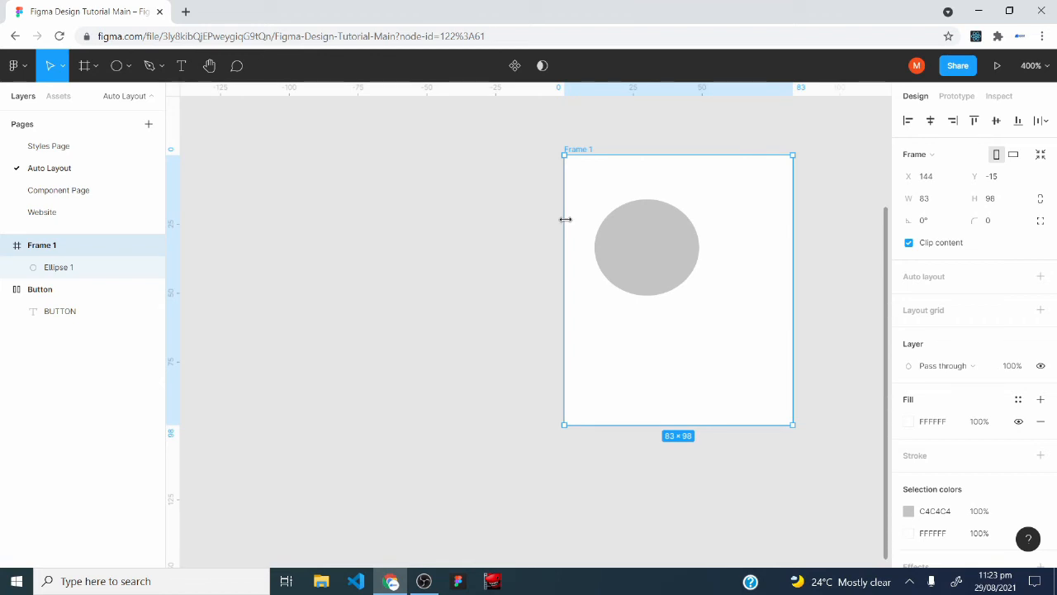
{"action": "left_click_drag", "start_coordinate": [565, 219], "coordinate": [277, 264]}
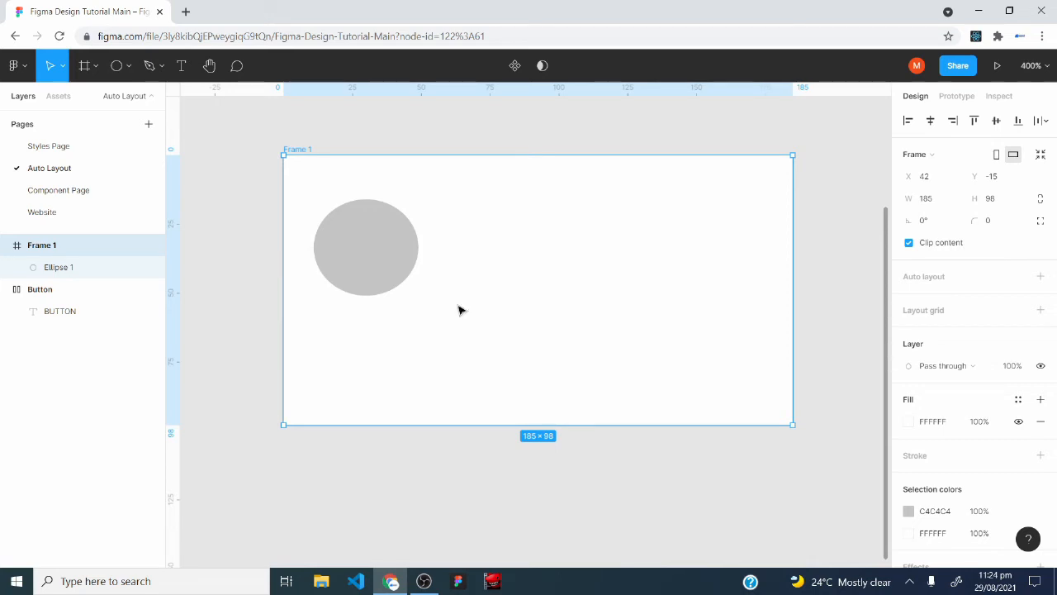
Set the ellipse's constraints to Right horizontally and Center vertically.
{"action": "left_click", "coordinate": [340, 229]}
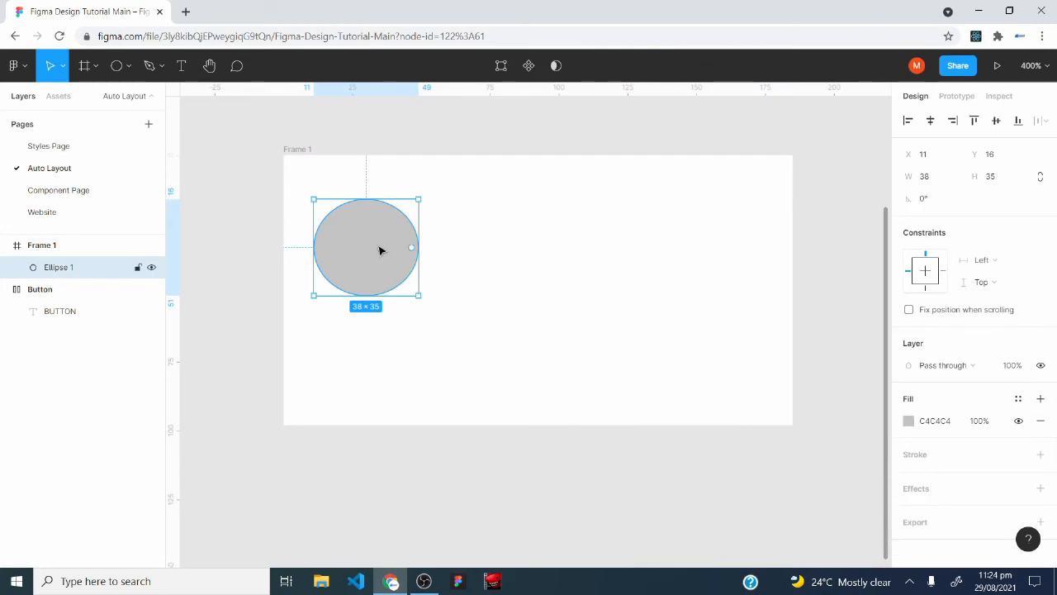
{"action": "left_click", "coordinate": [1007, 263]}
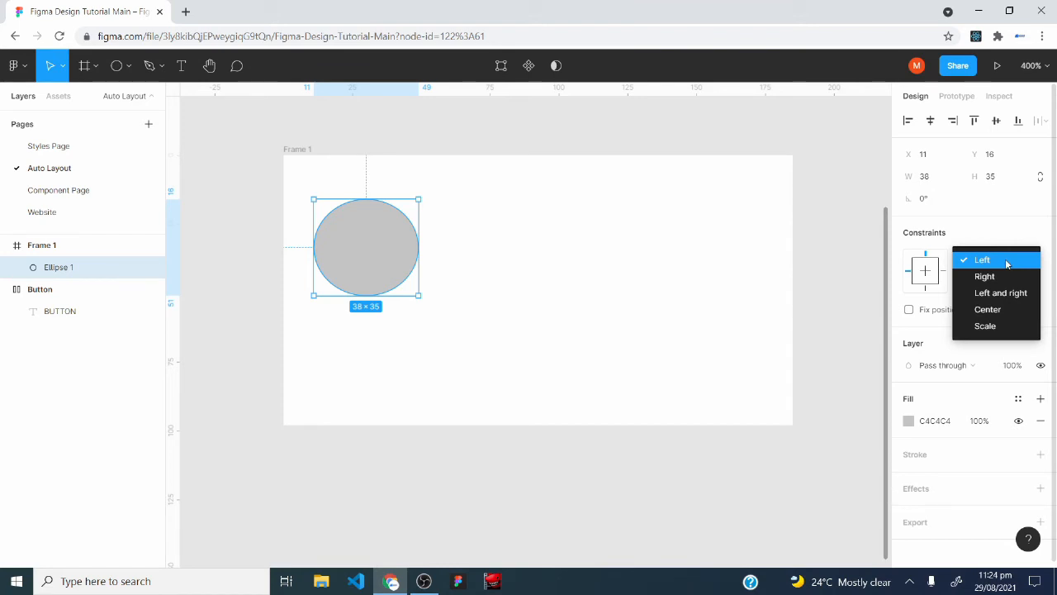
{"action": "left_click", "coordinate": [1005, 277]}
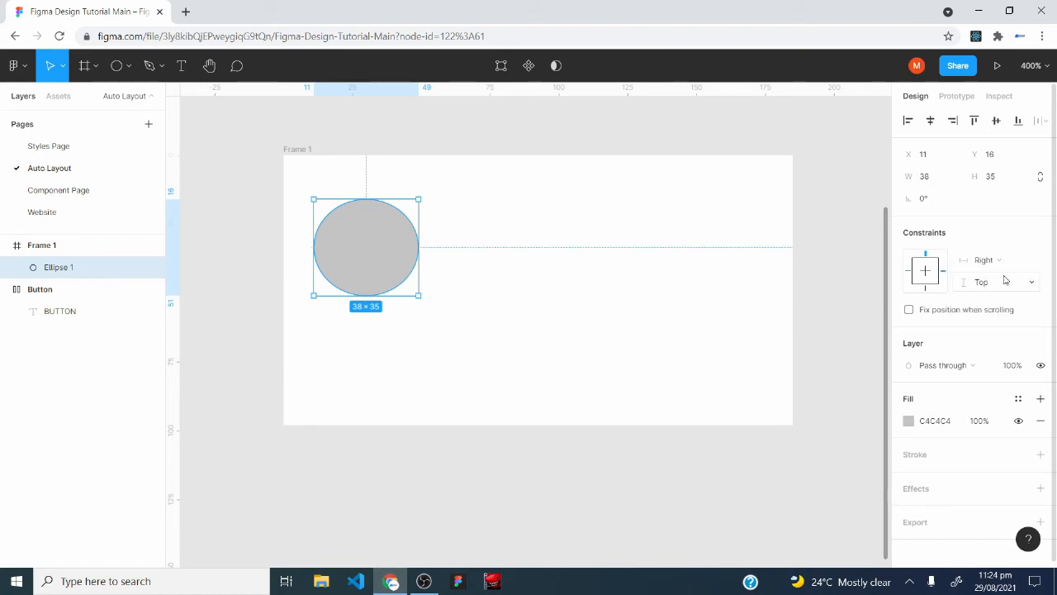
{"action": "left_click", "coordinate": [1005, 286]}
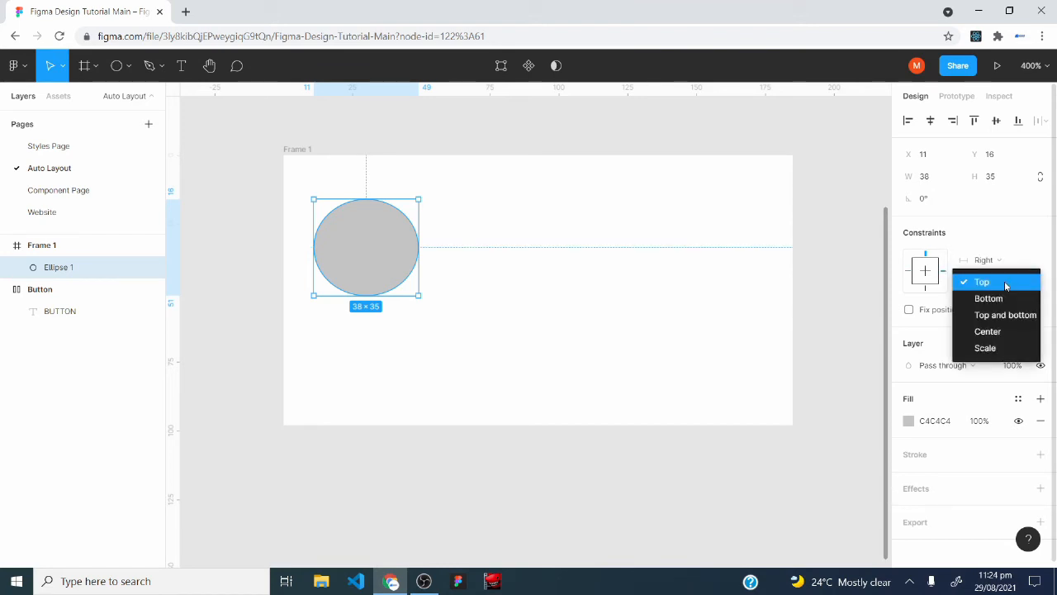
{"action": "left_click", "coordinate": [988, 331]}
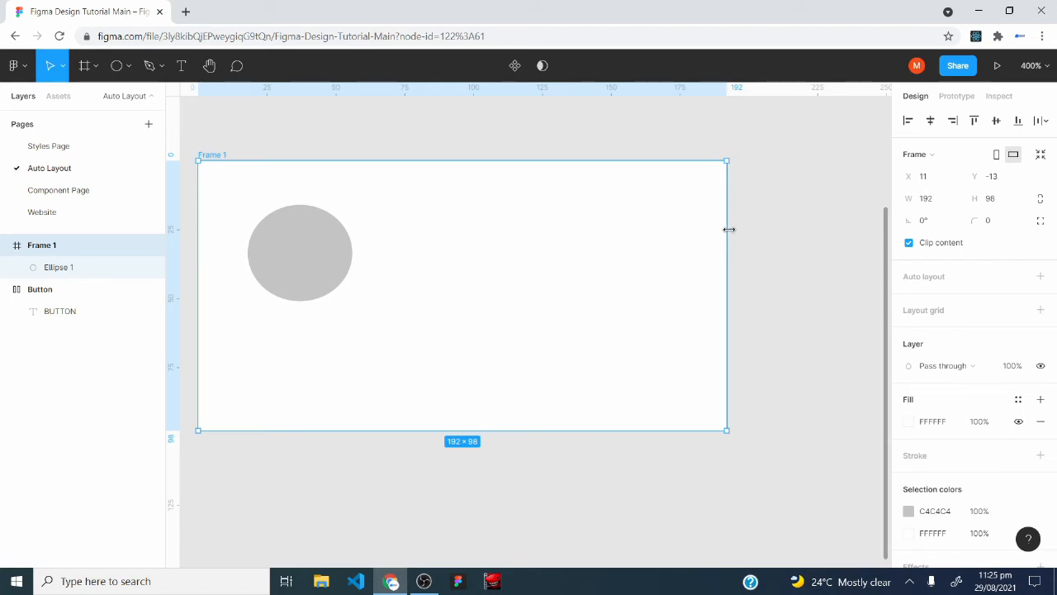
Test the ellipse's constraints by widening its frame to about 238 and resizing it again to about 222 × 132.
{"action": "left_click_drag", "start_coordinate": [729, 229], "coordinate": [854, 225]}
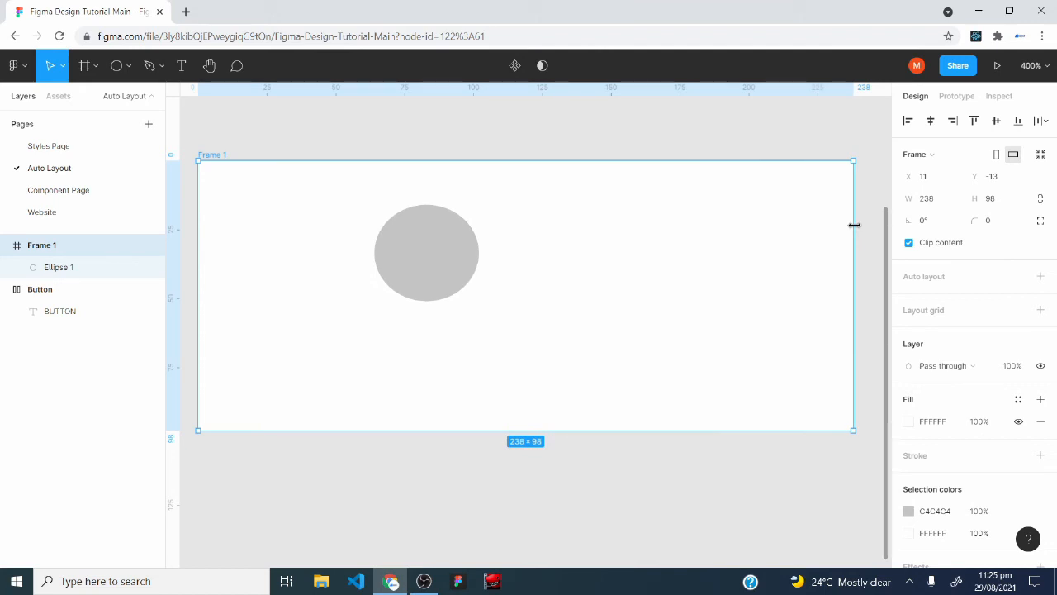
{"action": "left_click_drag", "start_coordinate": [855, 224], "coordinate": [801, 217]}
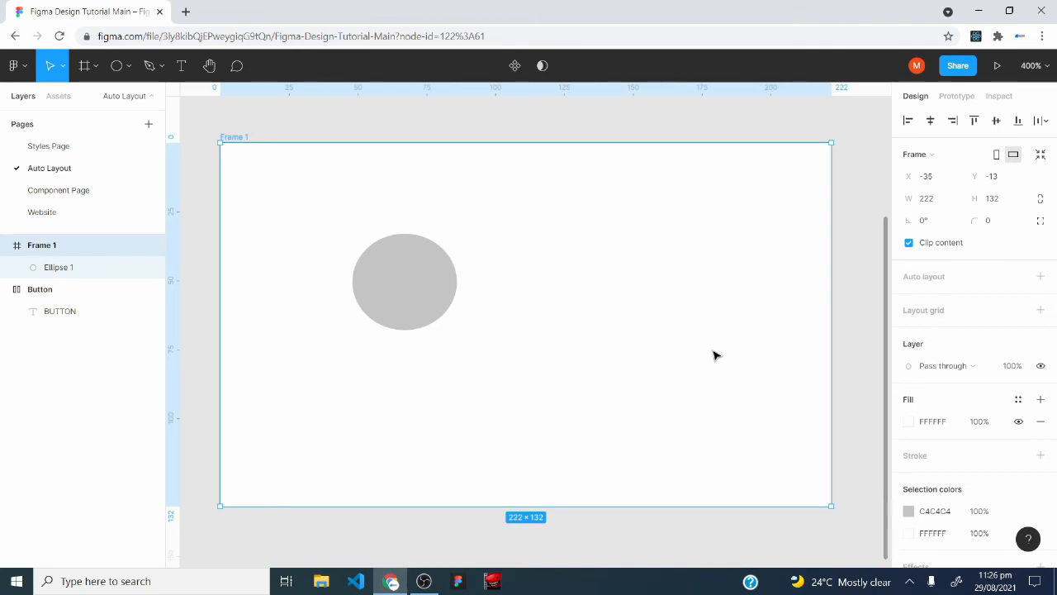
Delete the frame with its ellipse and draw a new frame about 82 × 61 in its place.
{"action": "left_click_drag", "start_coordinate": [213, 130], "coordinate": [845, 531]}
{"action": "key", "text": "Delete"}
{"action": "key", "text": "f"}
{"action": "left_click_drag", "start_coordinate": [318, 143], "coordinate": [539, 310]}
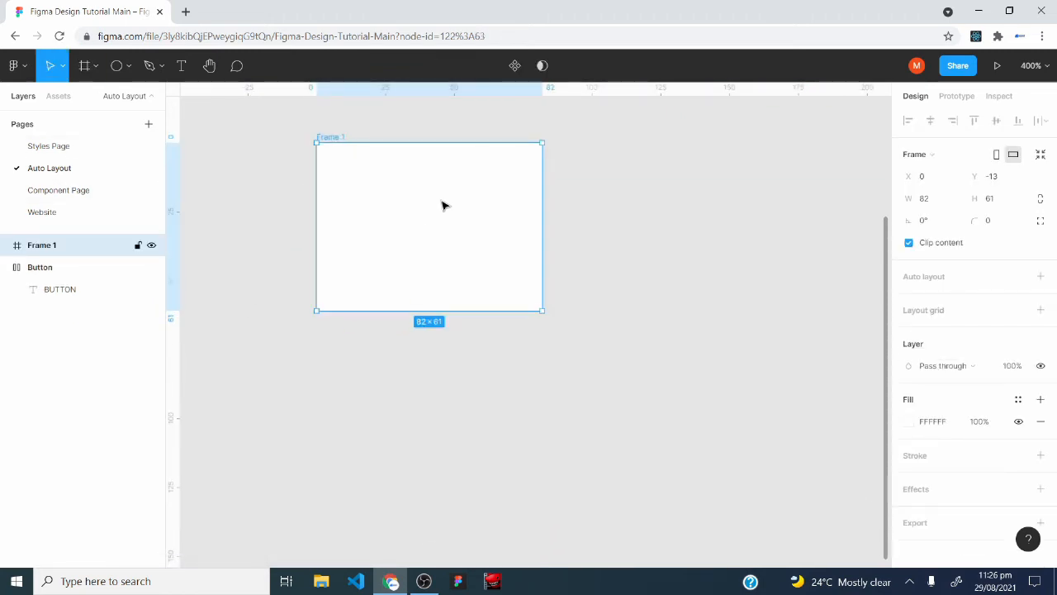
Add auto layout to the new frame and draw an ellipse about 36 × 33 inside it.
{"action": "left_click", "coordinate": [1040, 276]}
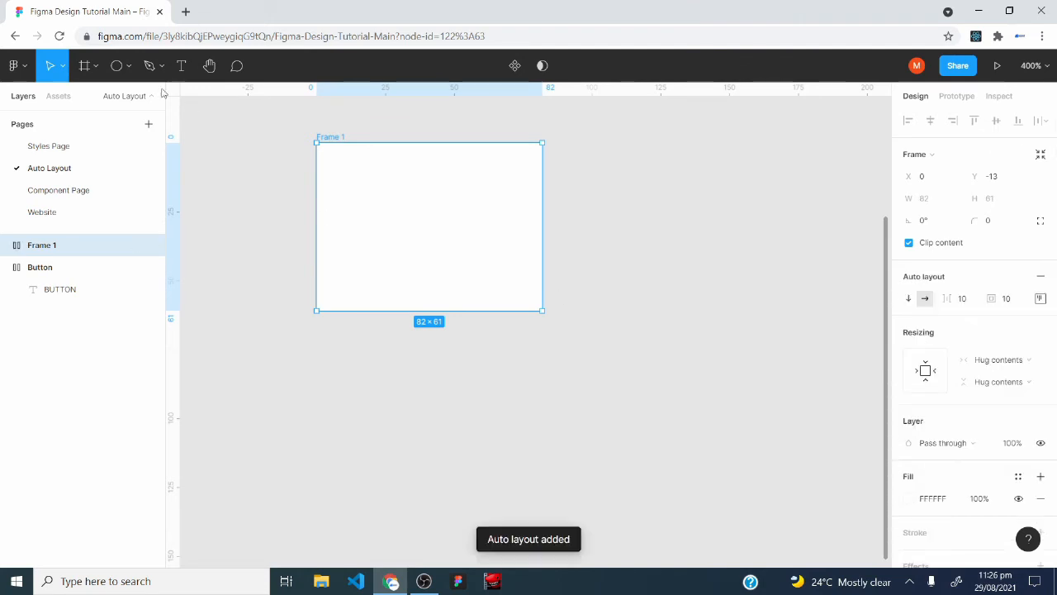
{"action": "left_click", "coordinate": [118, 66]}
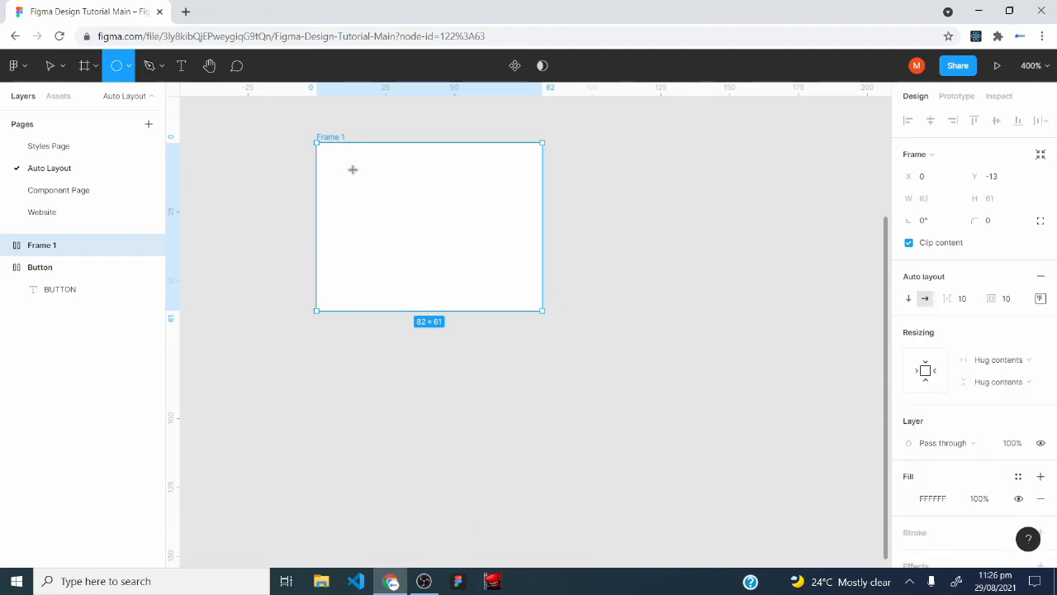
{"action": "mouse_move", "coordinate": [352, 169]}
{"action": "left_mouse_down"}
{"action": "mouse_move", "coordinate": [404, 245]}
{"action": "mouse_move", "coordinate": [453, 264]}
{"action": "left_mouse_up"}
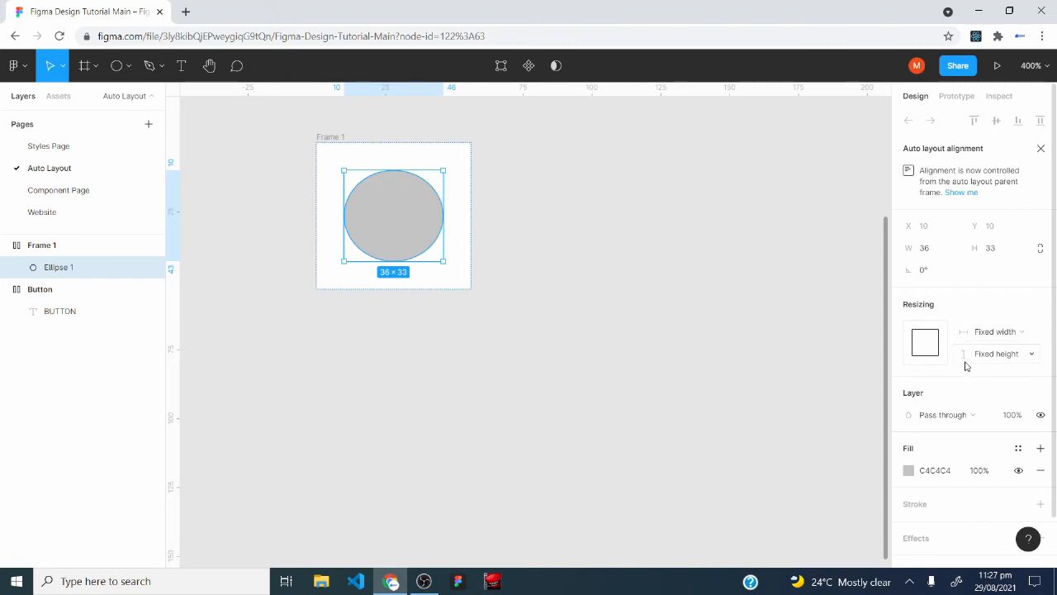
{"action": "left_click", "coordinate": [1017, 331]}
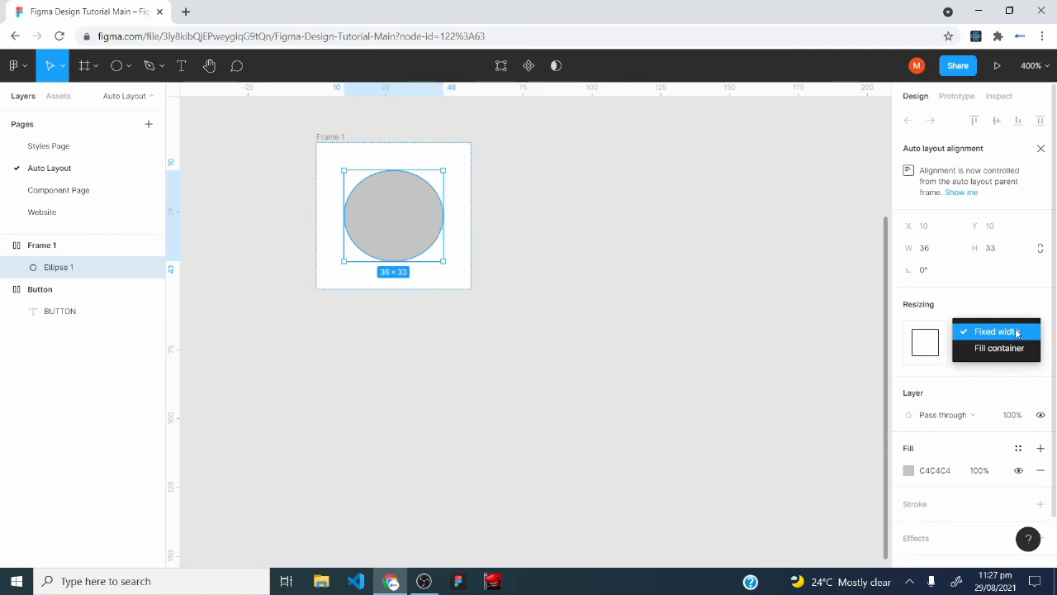
{"action": "left_click", "coordinate": [999, 362]}
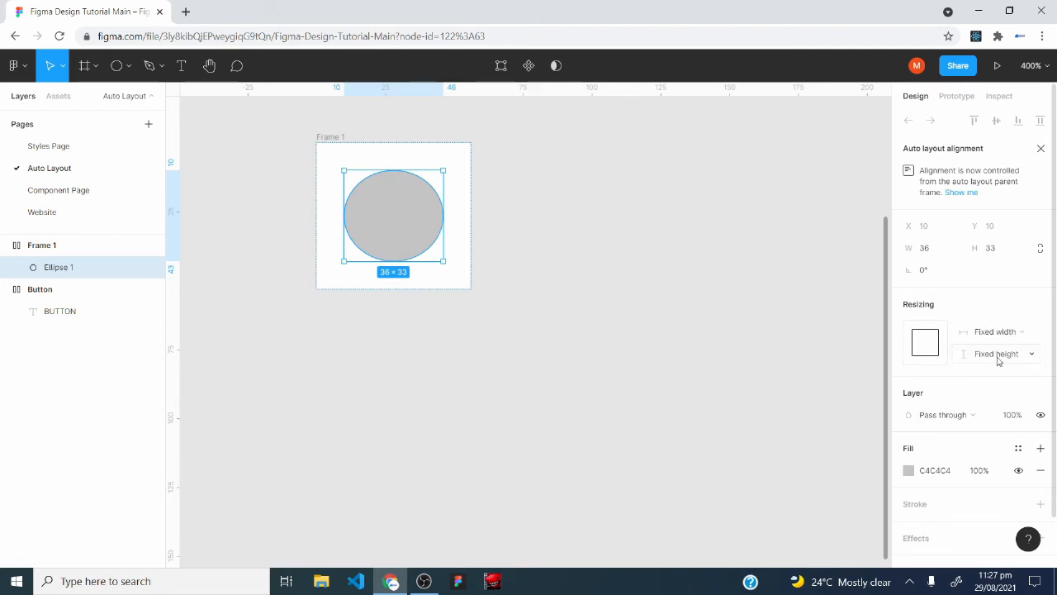
{"action": "left_click", "coordinate": [998, 360]}
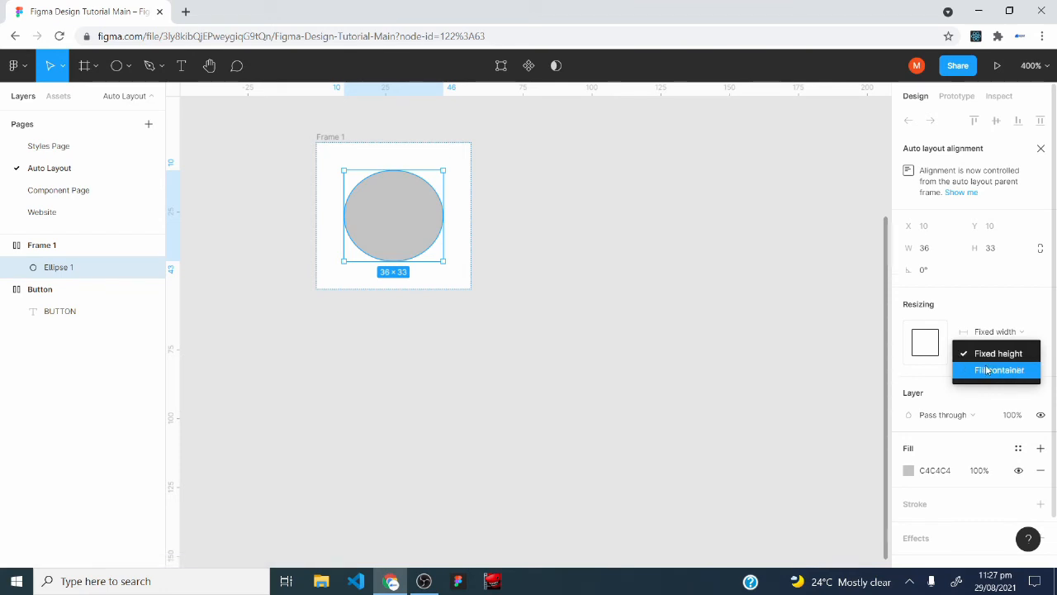
{"action": "left_click", "coordinate": [994, 302]}
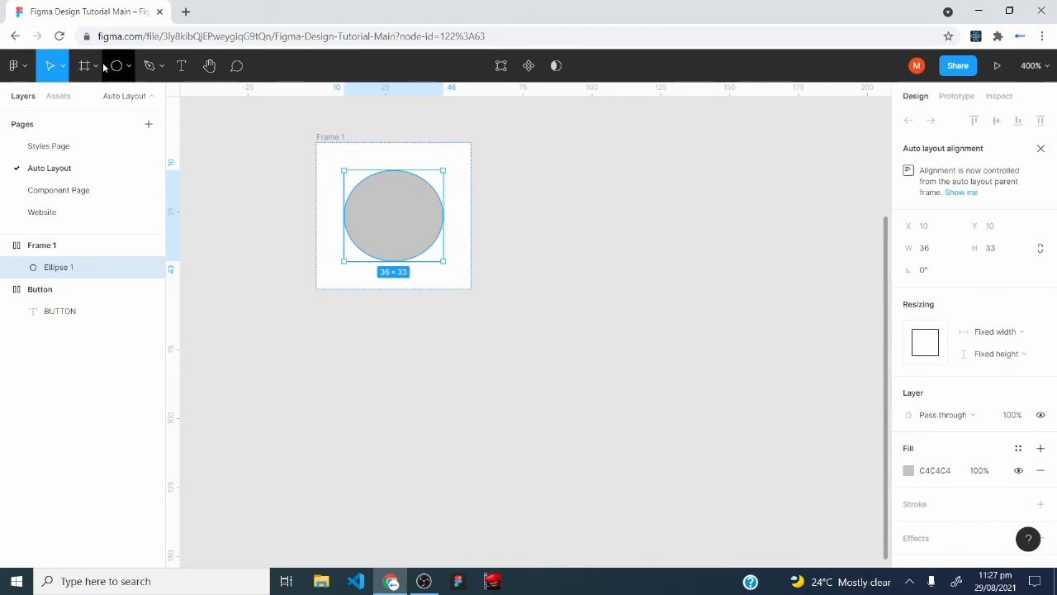
Draw a rectangle about 57 × 19 on the empty canvas beside Frame 1.
{"action": "left_click", "coordinate": [128, 65]}
{"action": "left_click", "coordinate": [99, 96]}
{"action": "mouse_move", "coordinate": [677, 228]}
{"action": "left_mouse_down"}
{"action": "mouse_move", "coordinate": [807, 288]}
{"action": "mouse_move", "coordinate": [833, 278]}
{"action": "left_mouse_up"}
{"action": "left_click_drag", "start_coordinate": [781, 255], "coordinate": [697, 278]}
Draw an ellipse about 33 × 9 on the rectangle and change its fill to white (FFFFFF).
{"action": "key", "text": "o"}
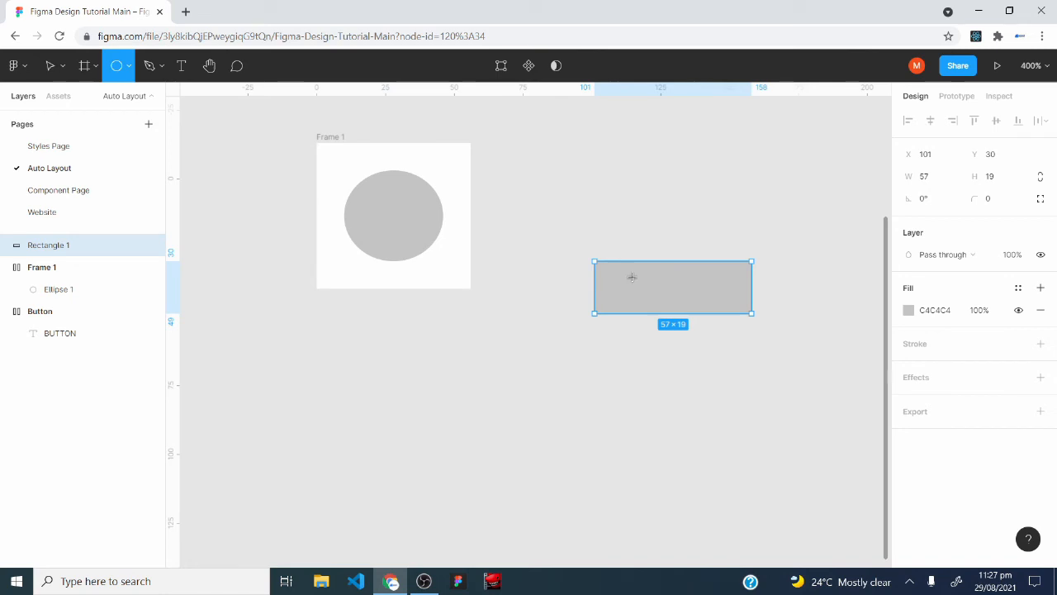
{"action": "left_click_drag", "start_coordinate": [633, 278], "coordinate": [724, 302]}
{"action": "left_click", "coordinate": [917, 311]}
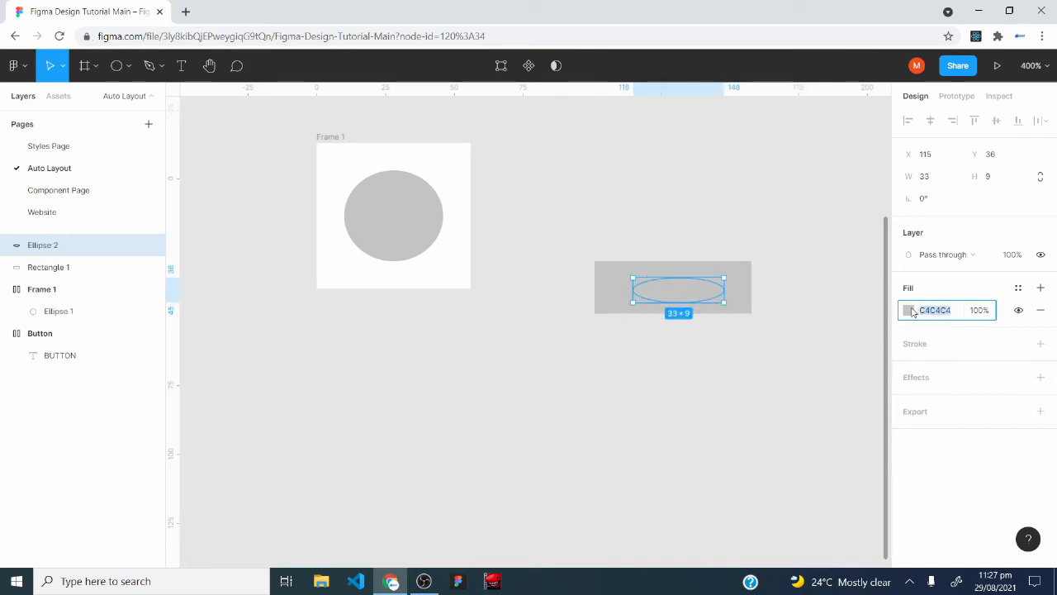
{"action": "left_click", "coordinate": [909, 311]}
{"action": "left_click", "coordinate": [765, 501]}
{"action": "left_click", "coordinate": [689, 397]}
{"action": "left_click", "coordinate": [687, 299]}
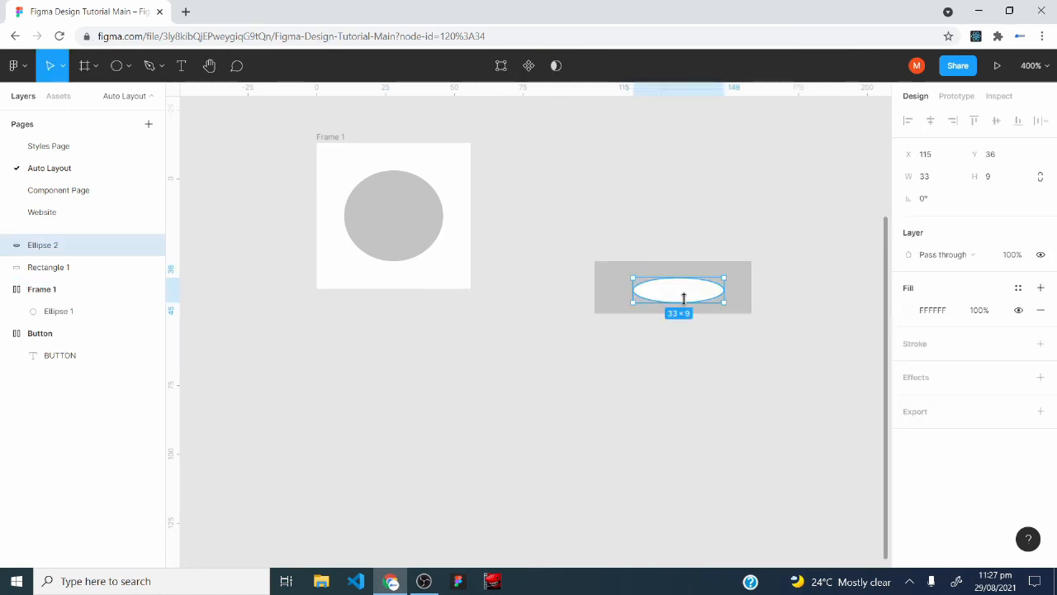
{"action": "left_click", "coordinate": [607, 265]}
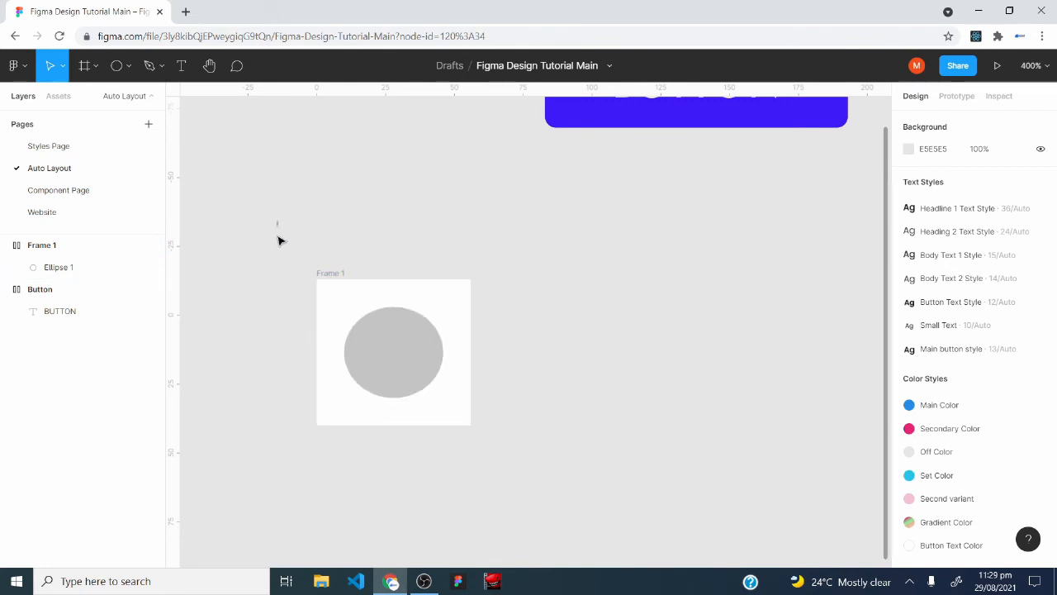
Delete Frame 1 together with the ellipse inside it.
{"action": "left_click_drag", "start_coordinate": [278, 221], "coordinate": [540, 500]}
{"action": "key", "text": "Delete"}
{"action": "scroll", "coordinate": [223, 137], "scroll_direction": "down", "scroll_amount": 2}
Open the Material Design site in a new browser tab and examine the FAB Center specs of the bottom app bar component.
{"action": "left_click", "coordinate": [186, 12]}
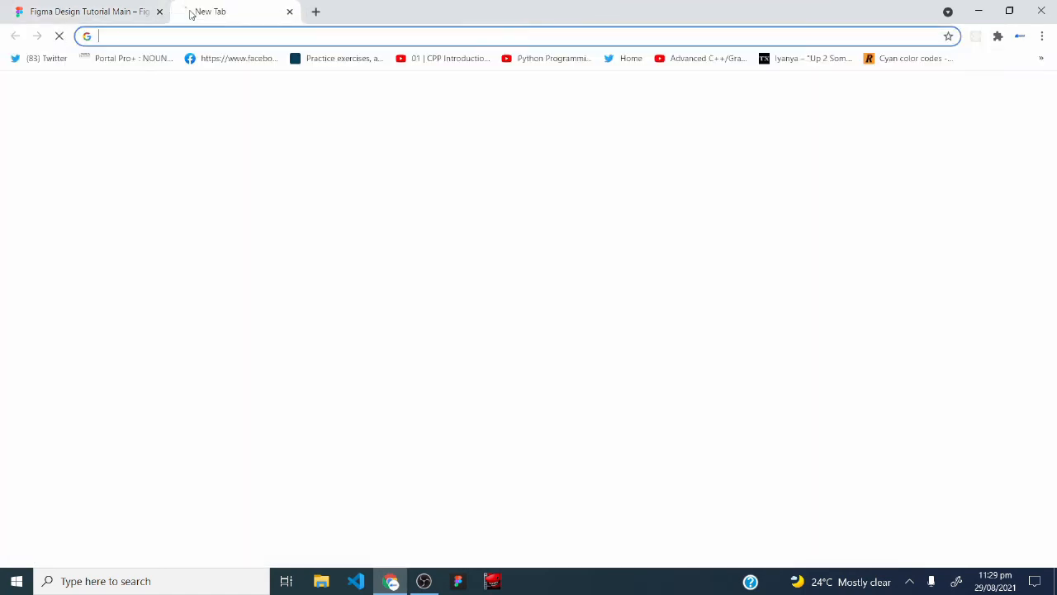
{"action": "type", "text": "materi"}
{"action": "key", "text": "Return"}
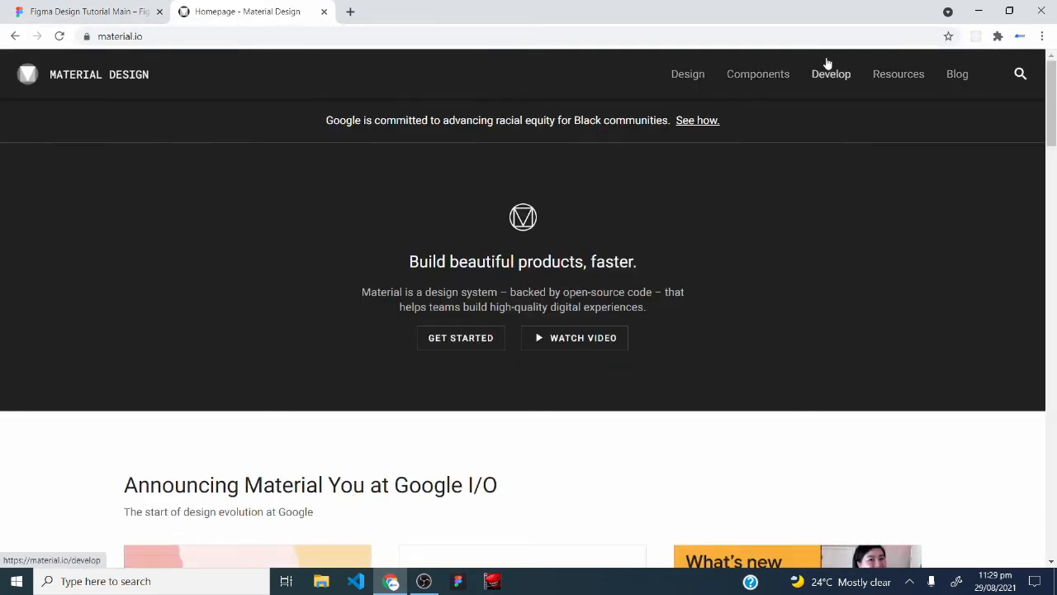
{"action": "left_click", "coordinate": [776, 74]}
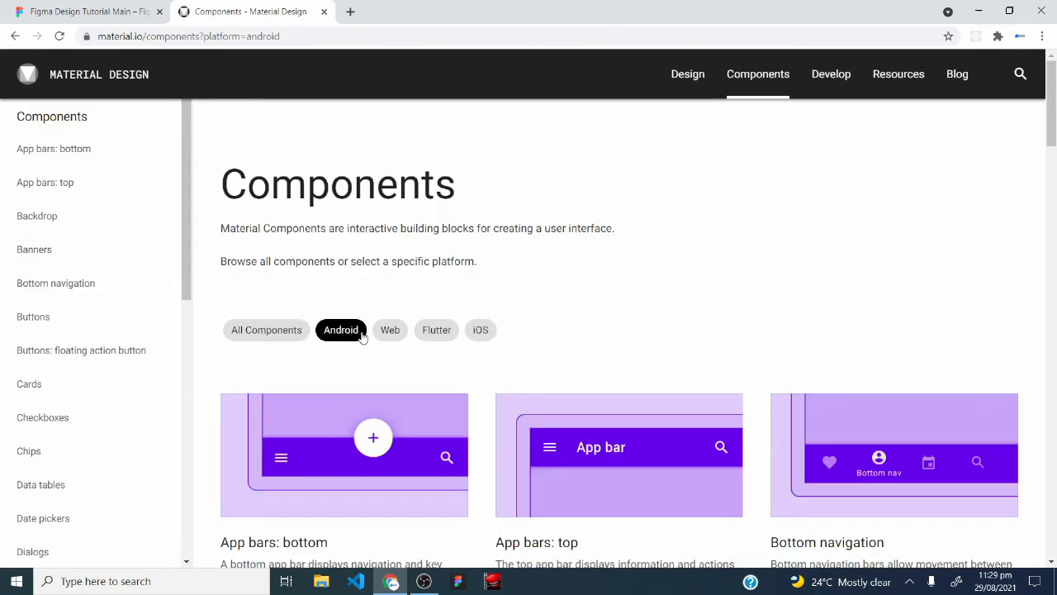
{"action": "scroll", "coordinate": [359, 340], "scroll_direction": "down", "scroll_amount": 3}
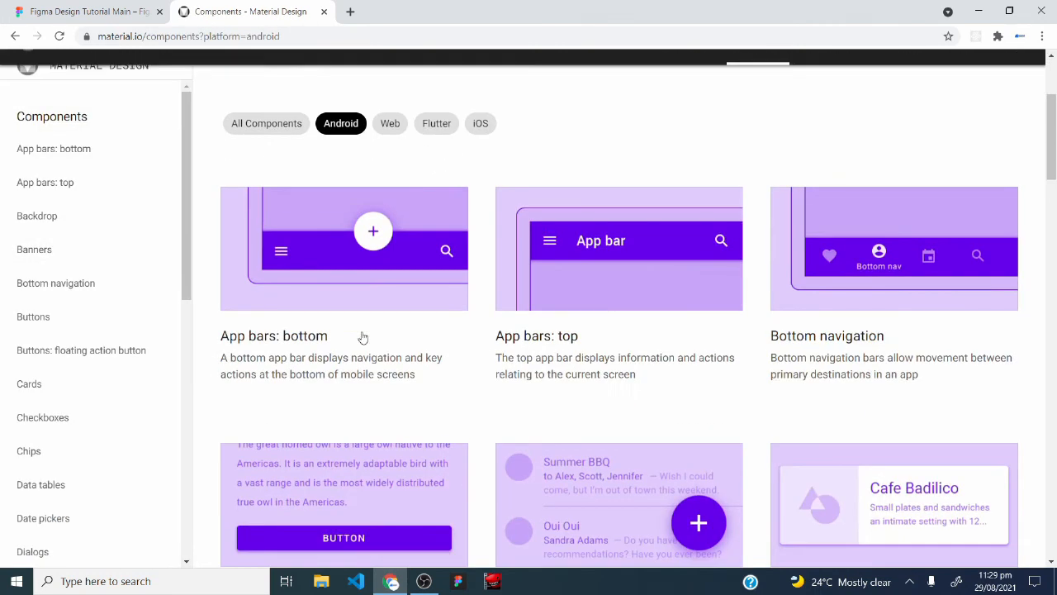
{"action": "left_click", "coordinate": [302, 281]}
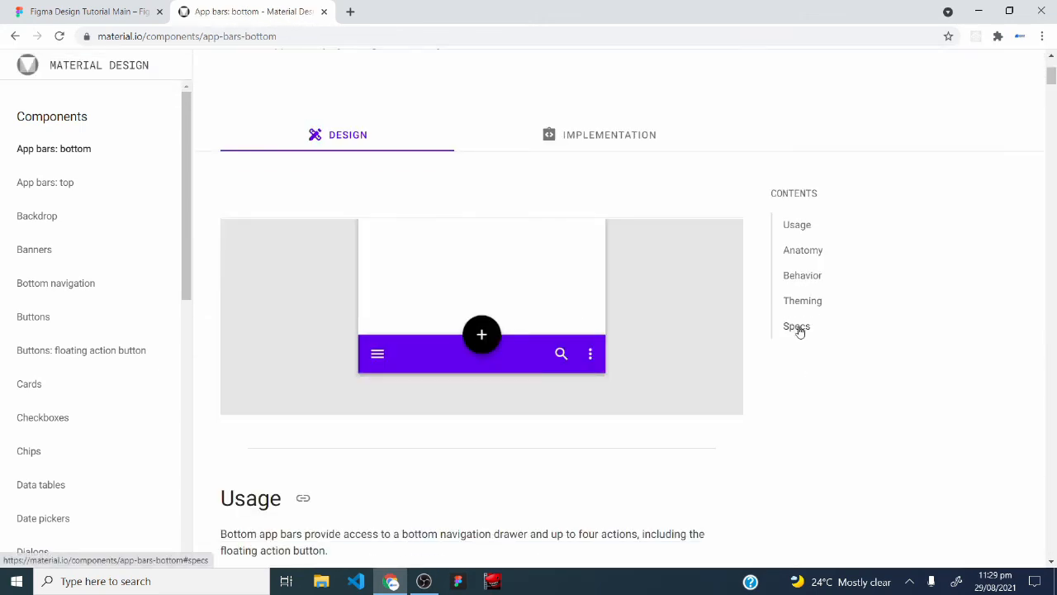
{"action": "left_click", "coordinate": [798, 328]}
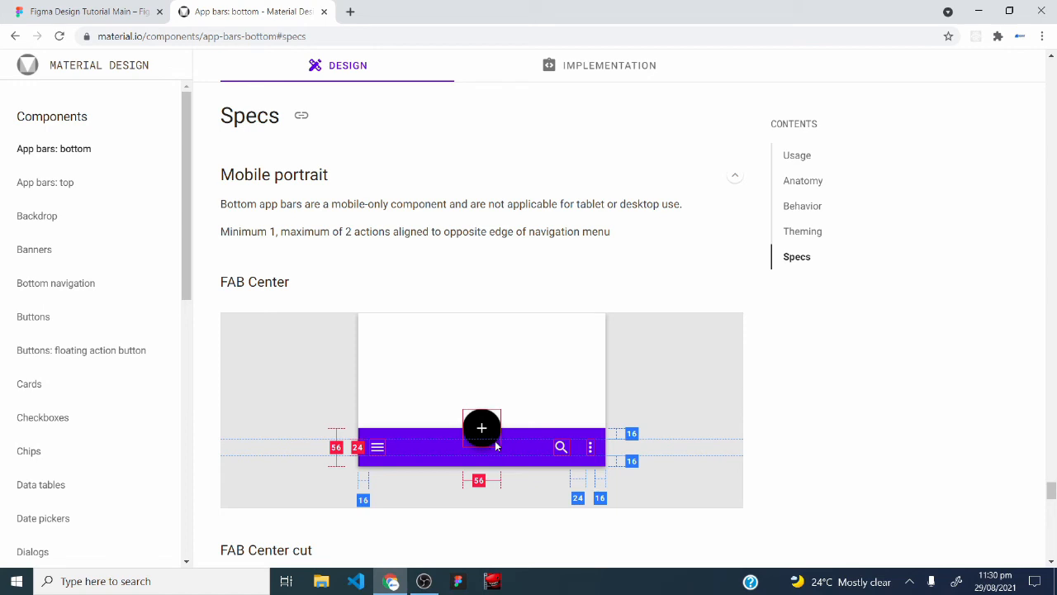
{"action": "scroll", "coordinate": [497, 449], "scroll_direction": "down", "scroll_amount": 1}
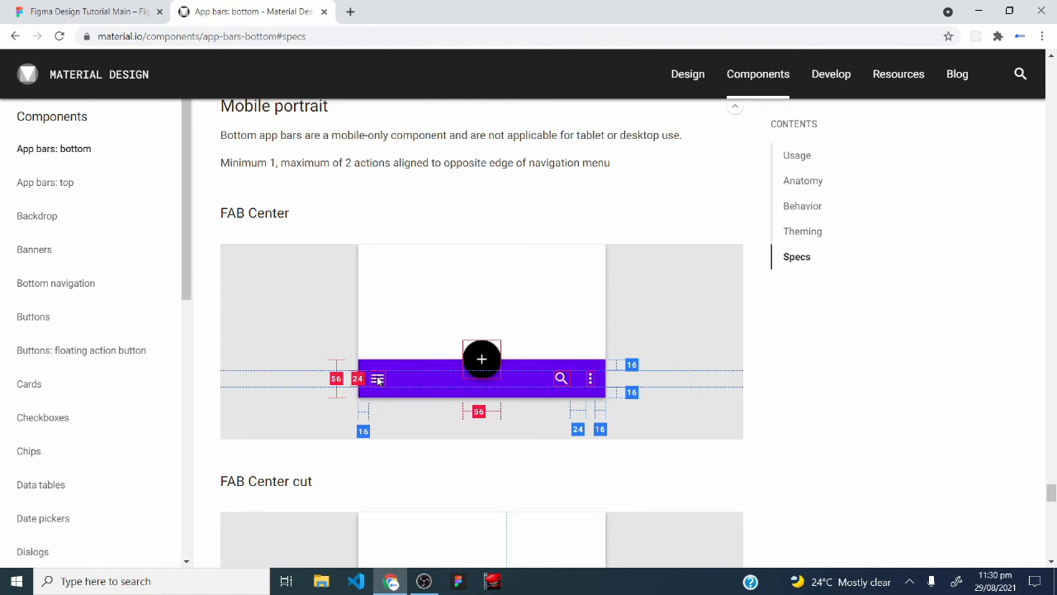
Back in Figma, insert the 24×24 menu icon from the Material Design Icons plugin and place it at about X 14, Y 17.
{"action": "left_click", "coordinate": [76, 7]}
{"action": "right_click", "coordinate": [308, 132]}
{"action": "mouse_move", "coordinate": [371, 179]}
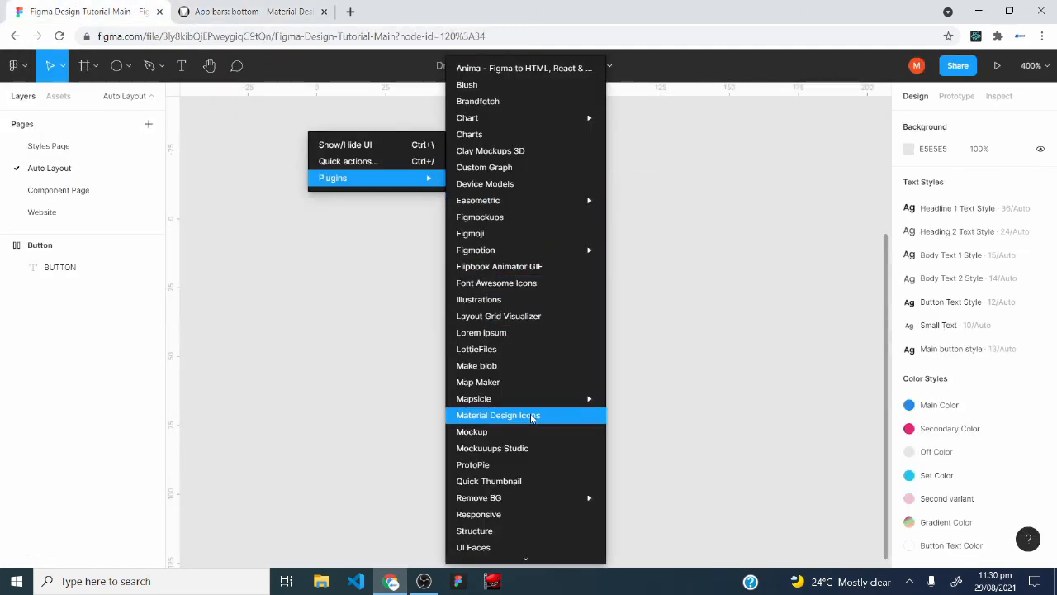
{"action": "left_click", "coordinate": [533, 416]}
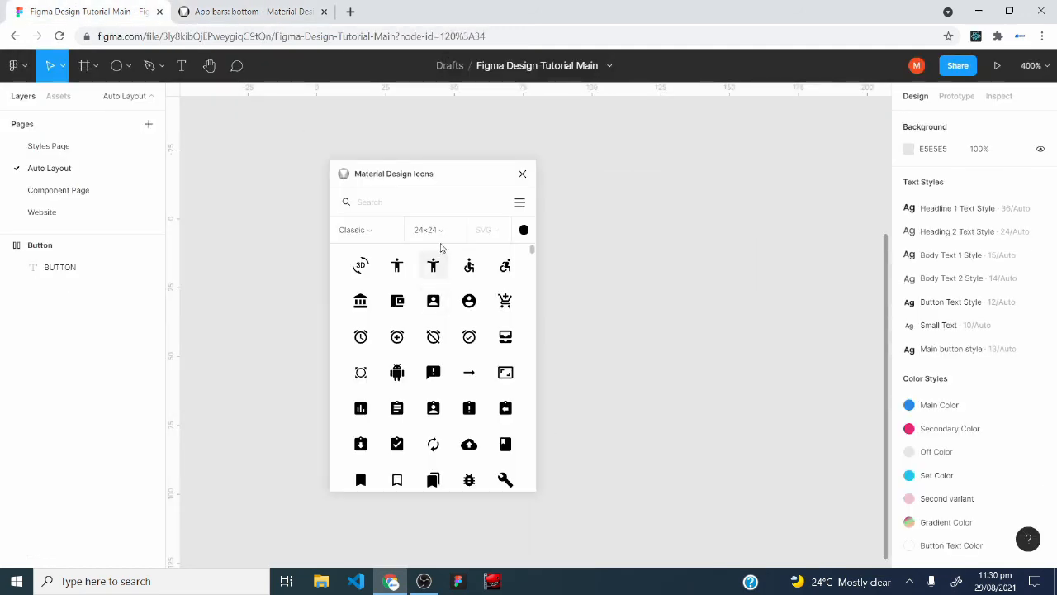
{"action": "left_click", "coordinate": [446, 234]}
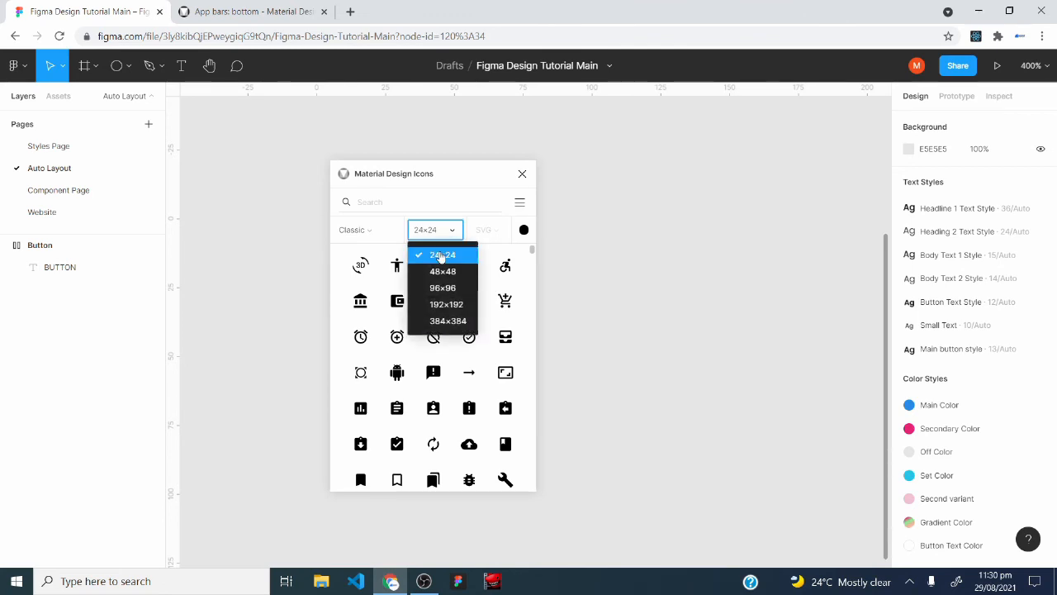
{"action": "left_click", "coordinate": [441, 256]}
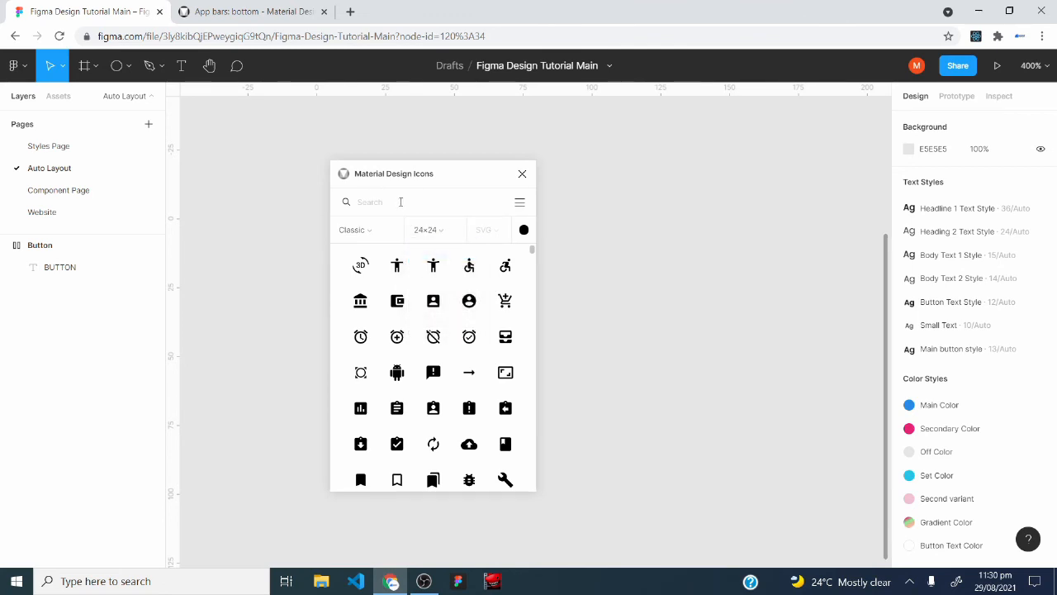
{"action": "left_click", "coordinate": [400, 201]}
{"action": "type", "text": "menu"}
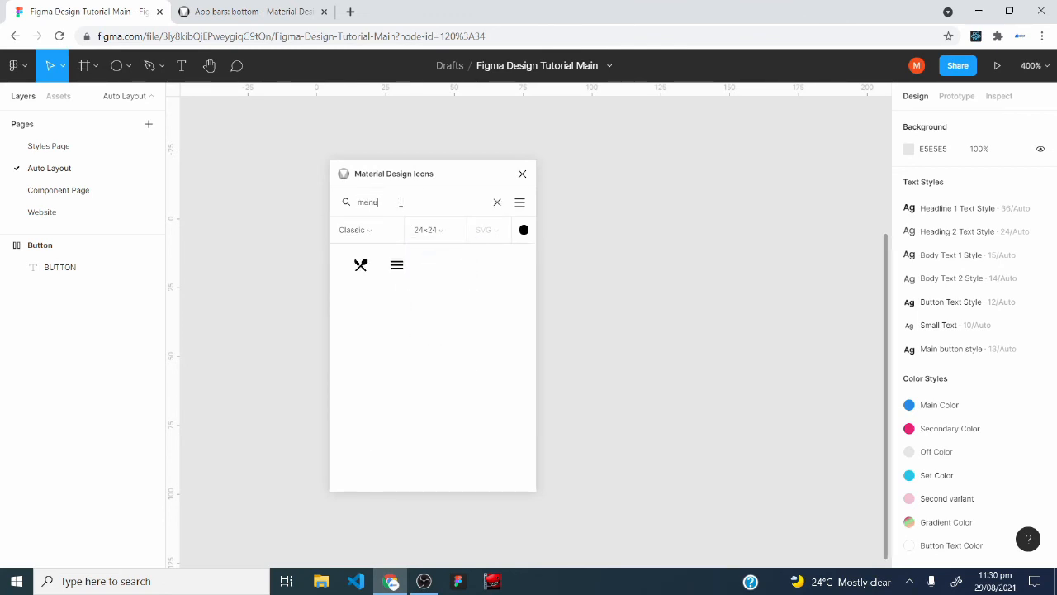
{"action": "left_click", "coordinate": [397, 266]}
{"action": "left_click", "coordinate": [522, 175]}
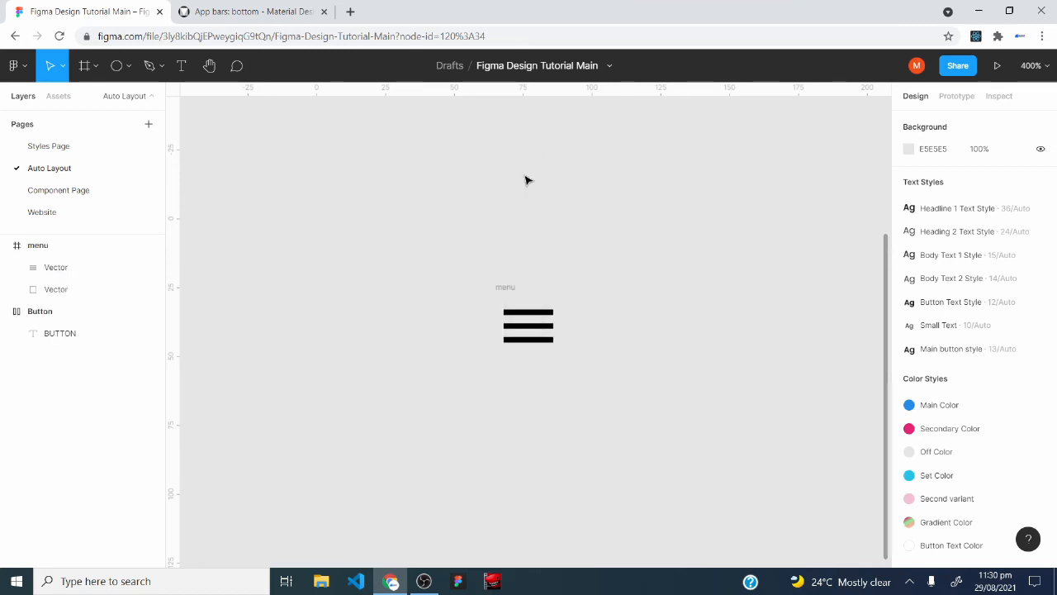
{"action": "left_click", "coordinate": [525, 308]}
After checking the app bar spec, insert the search icon from the Material Design Icons plugin and place it beside the menu icon.
{"action": "key", "text": "ctrl+Tab"}
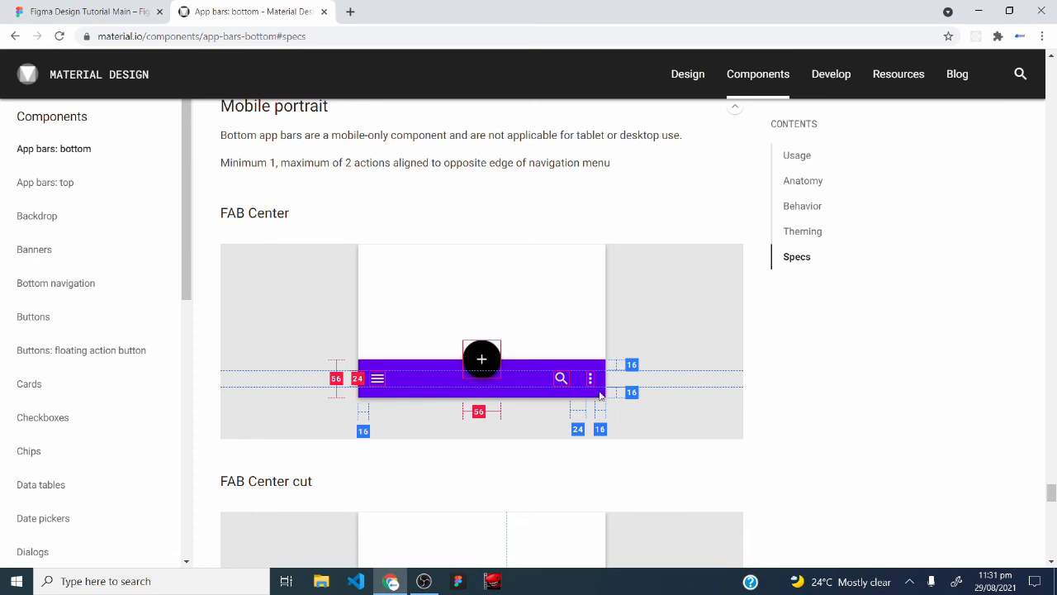
{"action": "key", "text": "ctrl+Tab"}
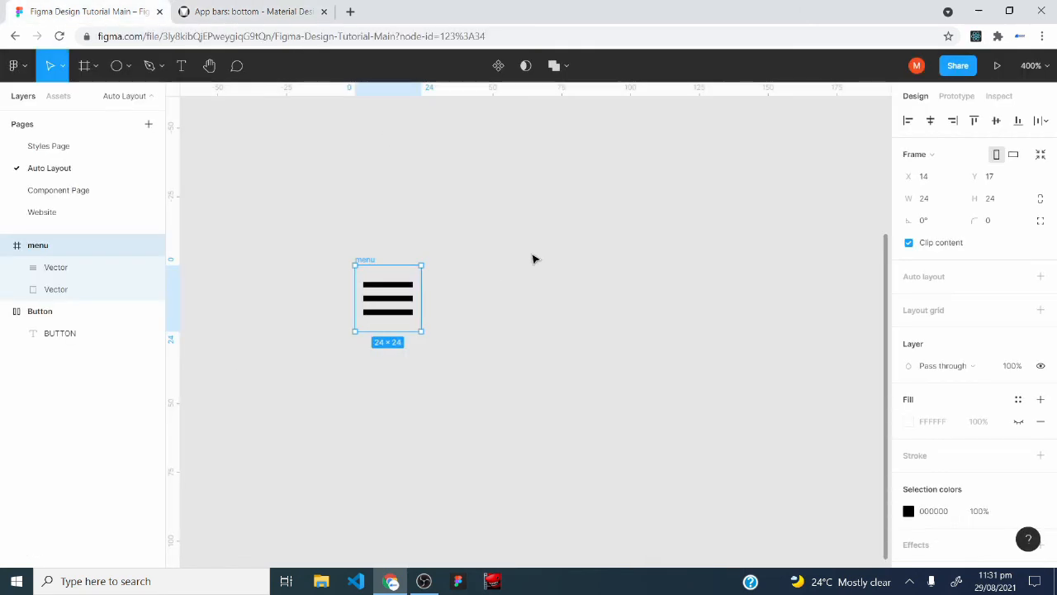
{"action": "right_click", "coordinate": [513, 121]}
{"action": "mouse_move", "coordinate": [572, 165]}
{"action": "left_click", "coordinate": [709, 416]}
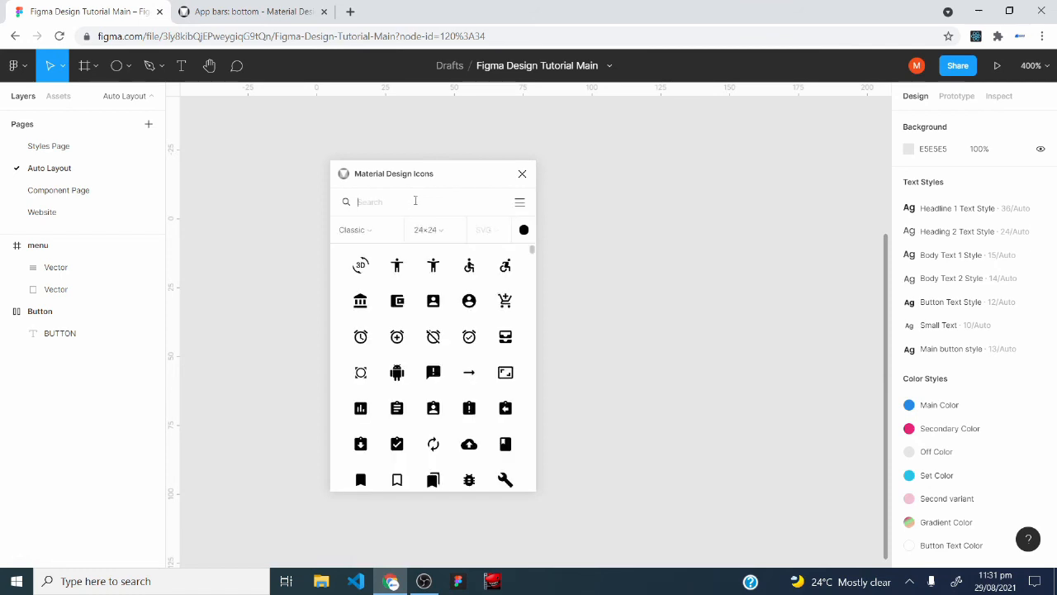
{"action": "type", "text": "s"}
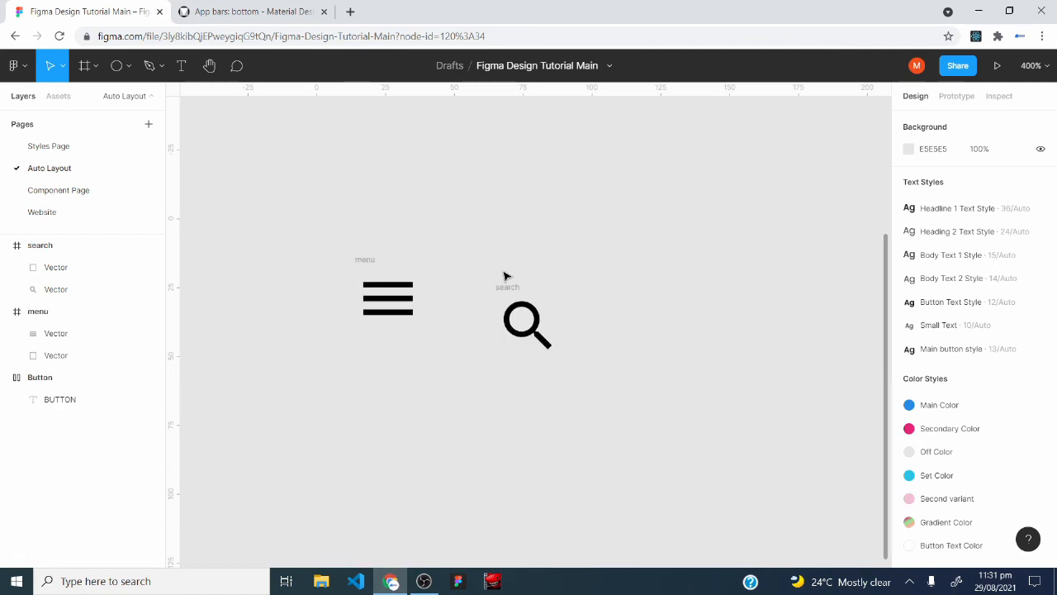
{"action": "left_click_drag", "start_coordinate": [521, 317], "coordinate": [508, 293]}
{"action": "left_click", "coordinate": [500, 434]}
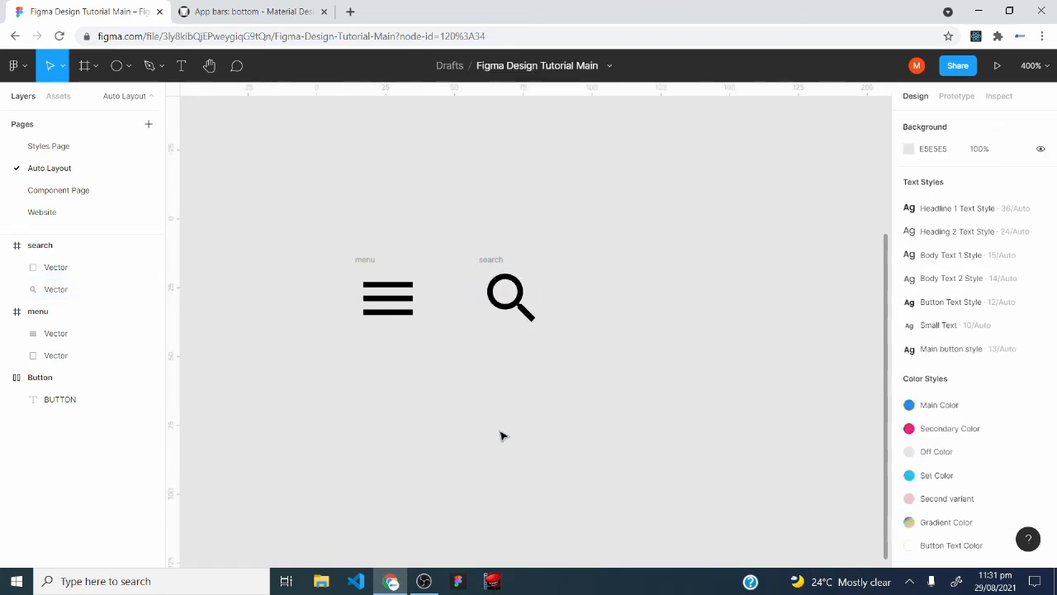
Compare with the app bar spec and insert the more_vert icon from the Material Design Icons plugin, placed beside the search icon.
{"action": "left_click", "coordinate": [177, 8]}
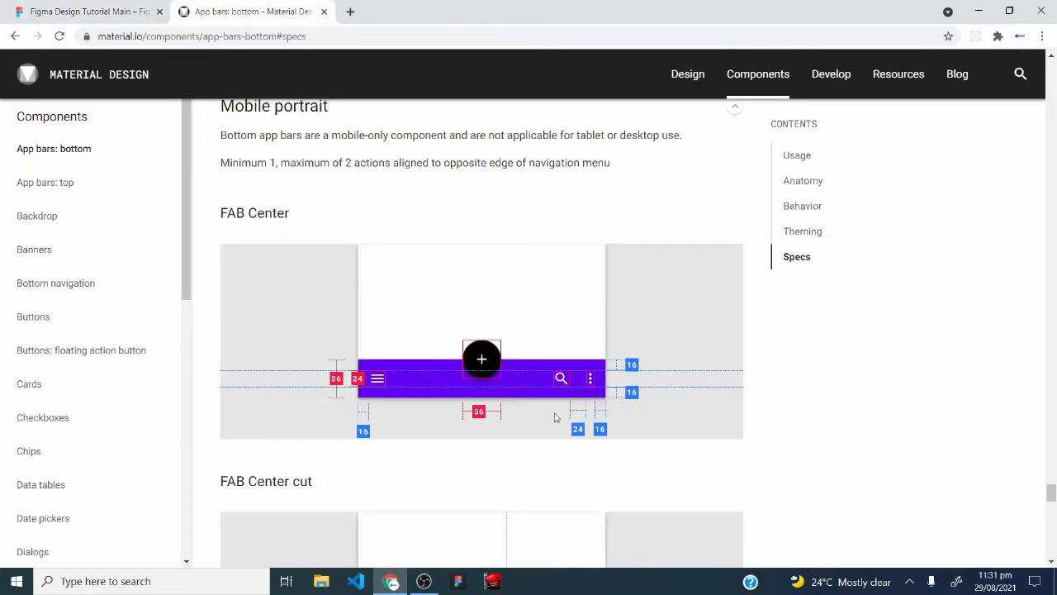
{"action": "left_click", "coordinate": [133, 15]}
{"action": "right_click", "coordinate": [682, 175]}
{"action": "mouse_move", "coordinate": [734, 219]}
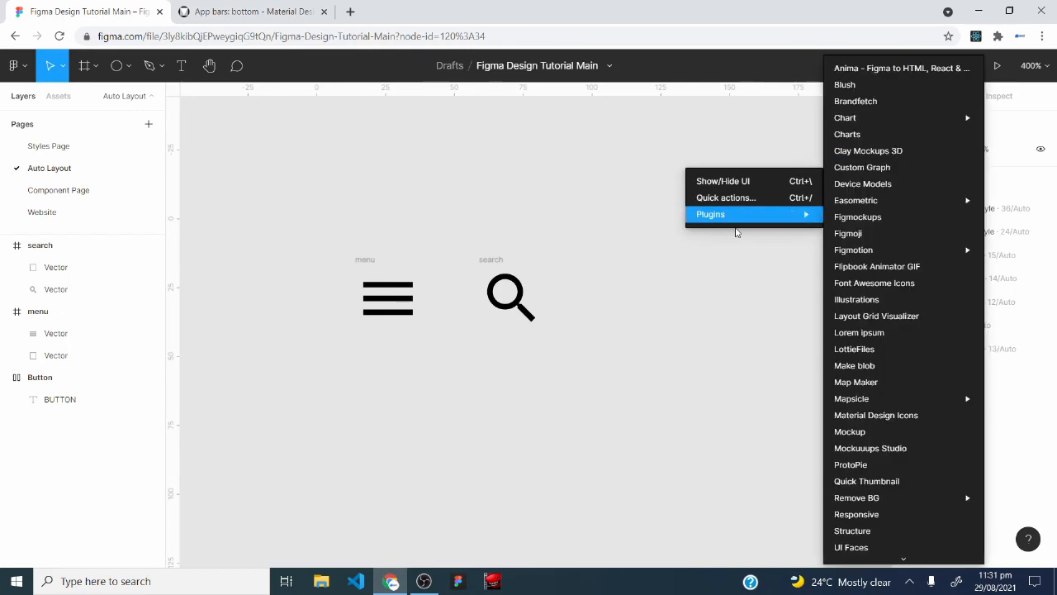
{"action": "left_click", "coordinate": [888, 415]}
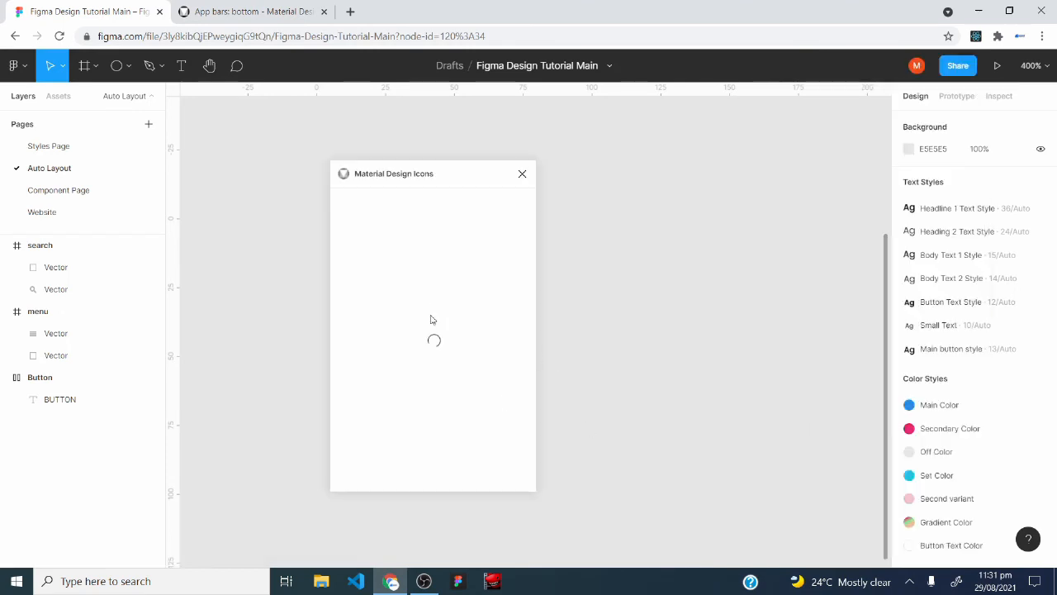
{"action": "scroll", "coordinate": [462, 330], "scroll_direction": "down", "scroll_amount": 10}
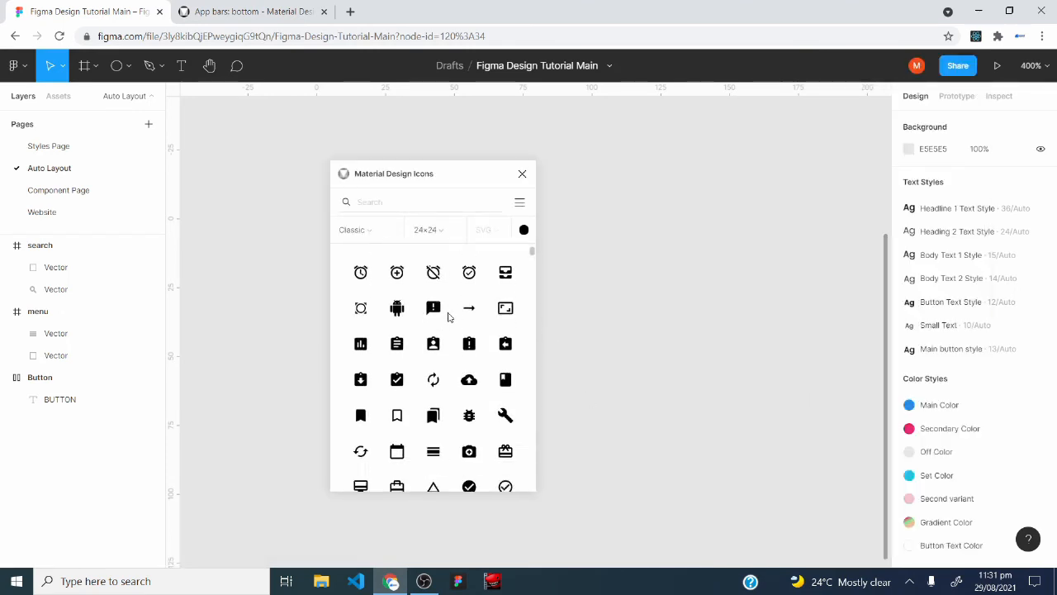
{"action": "left_click", "coordinate": [505, 318]}
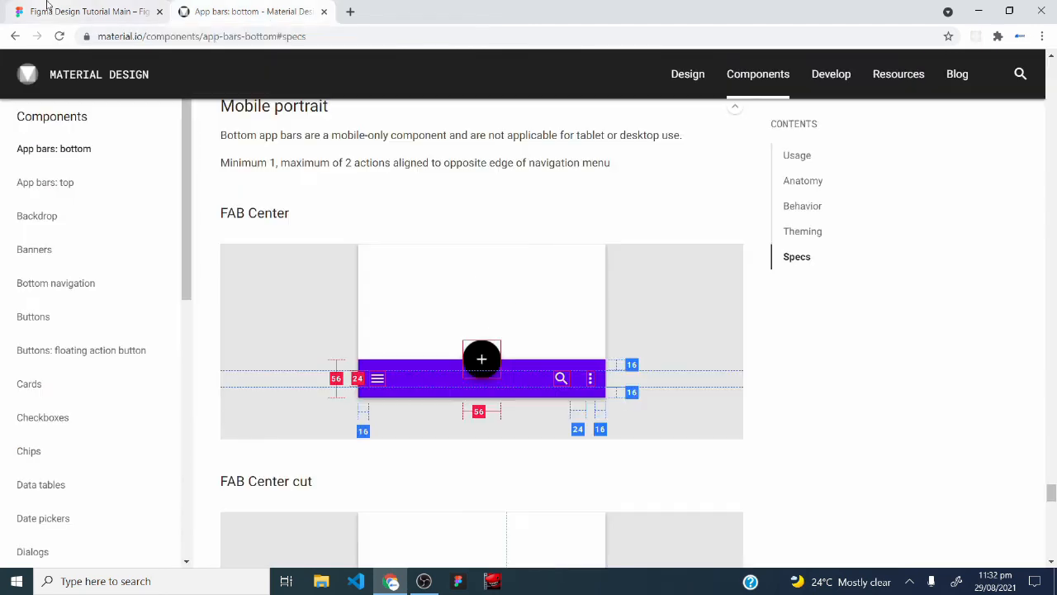
{"action": "left_click", "coordinate": [45, 7]}
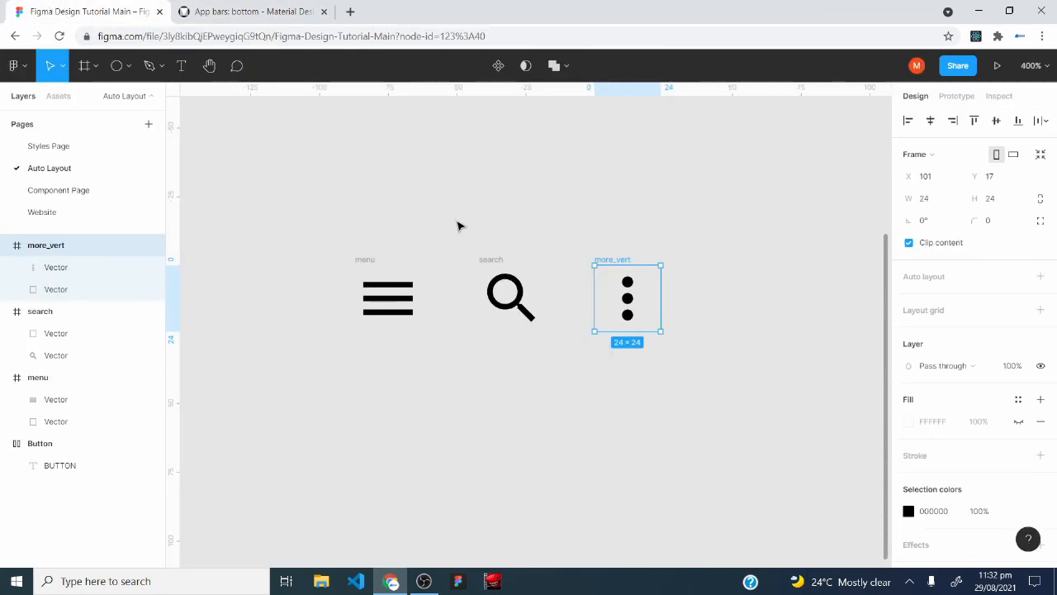
Wrap the search and more_vert icons in an auto layout frame and rename the frame "right icons".
{"action": "left_click_drag", "start_coordinate": [456, 221], "coordinate": [753, 381]}
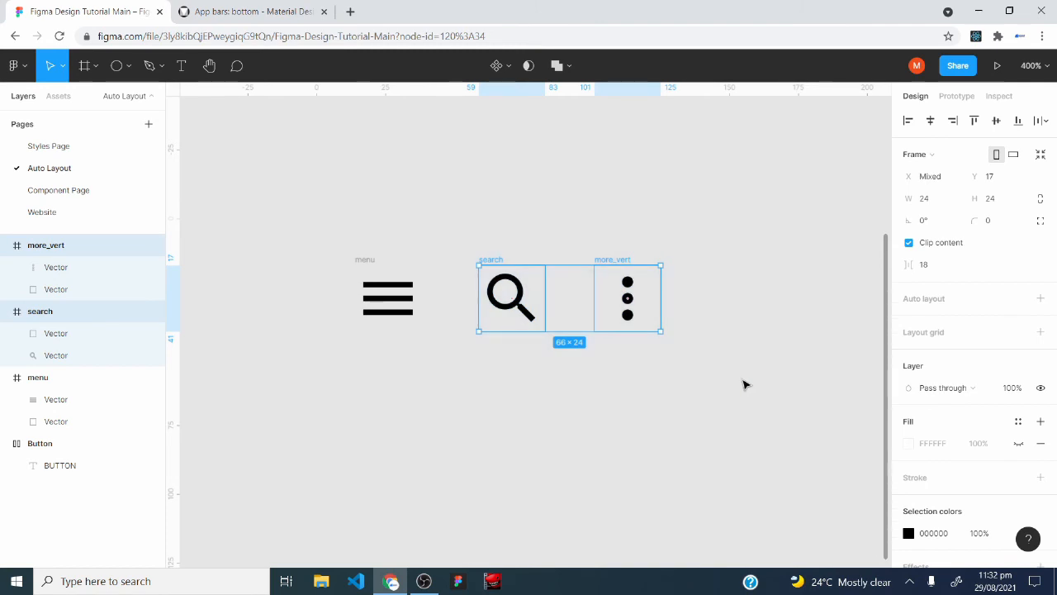
{"action": "key", "text": "shift+a"}
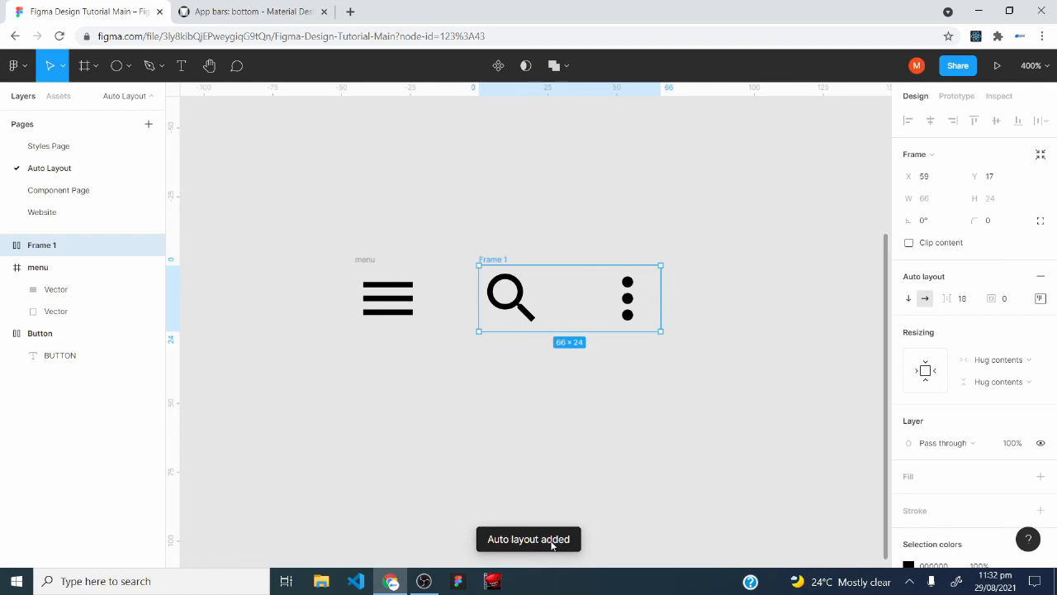
{"action": "right_click", "coordinate": [43, 247]}
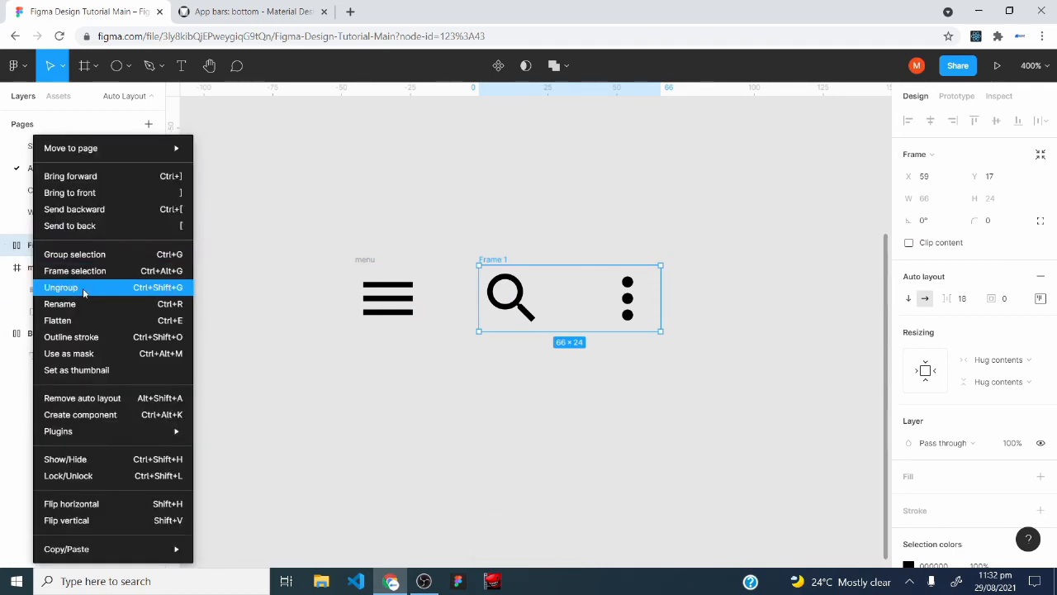
{"action": "left_click", "coordinate": [84, 303]}
{"action": "type", "text": "r"}
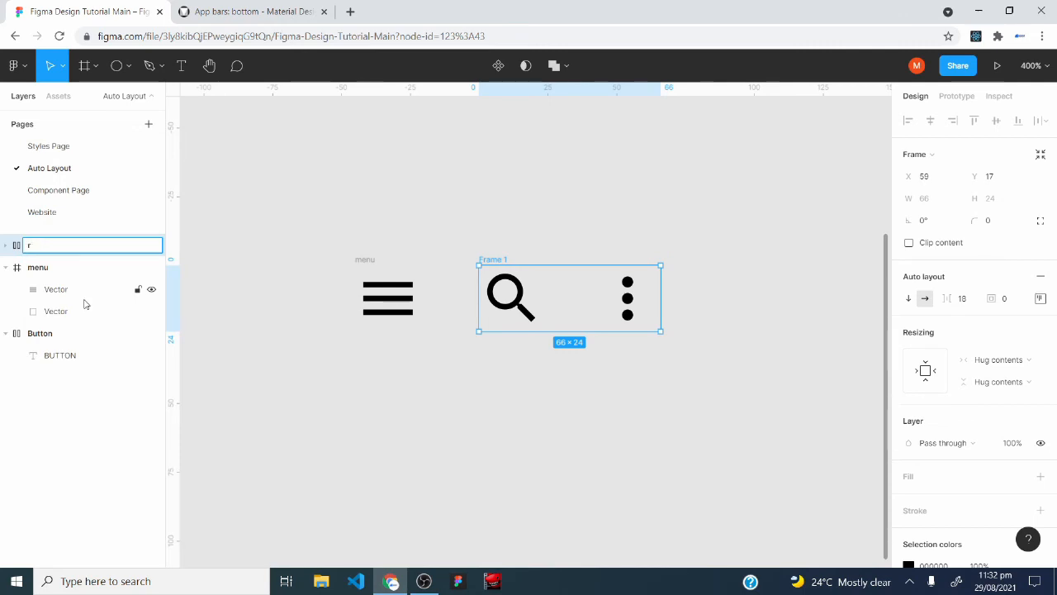
{"action": "type", "text": "oight icons"}
{"action": "key", "text": "Return"}
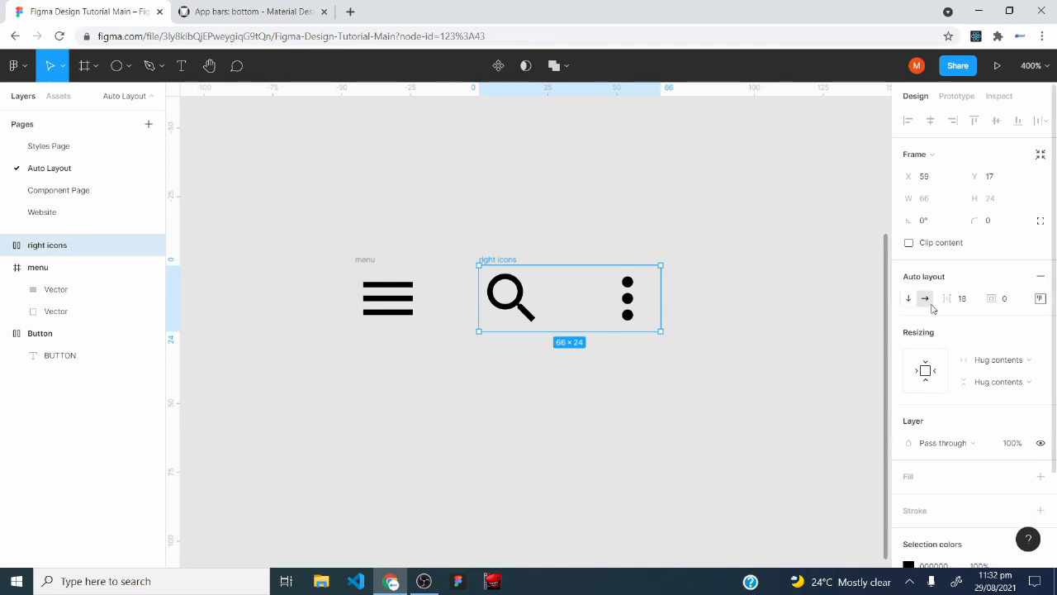
Set the content alignment of the right icons frame to centre in both directions.
{"action": "left_click", "coordinate": [1016, 301]}
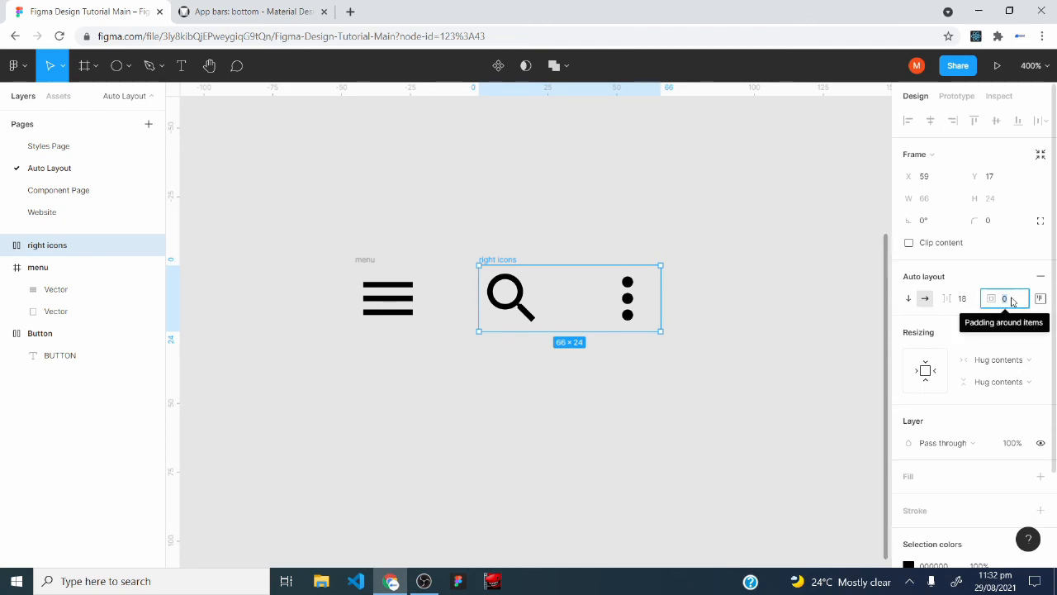
{"action": "left_click", "coordinate": [1040, 299]}
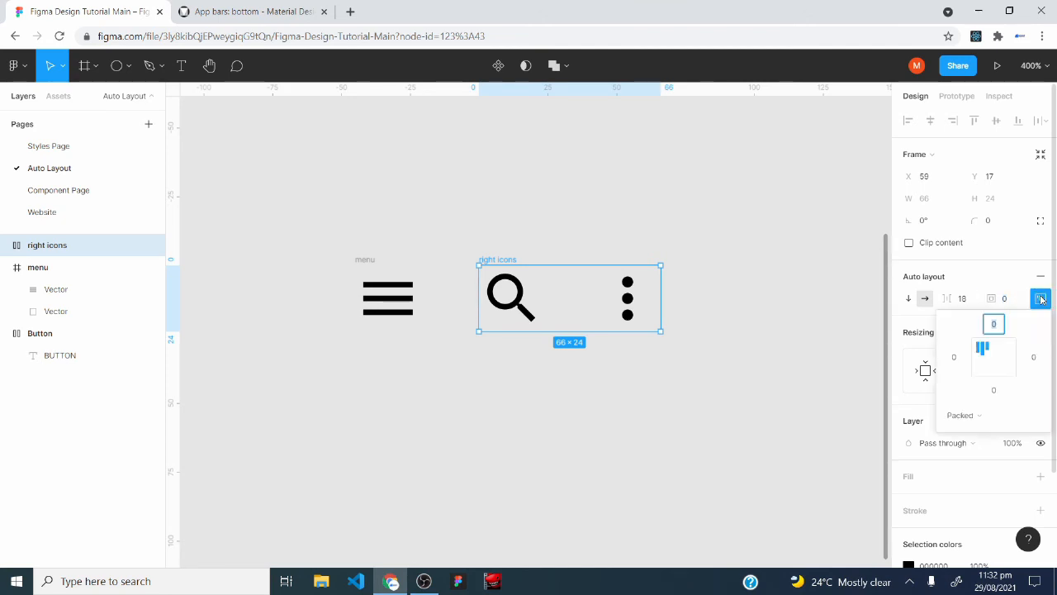
{"action": "left_click", "coordinate": [995, 362]}
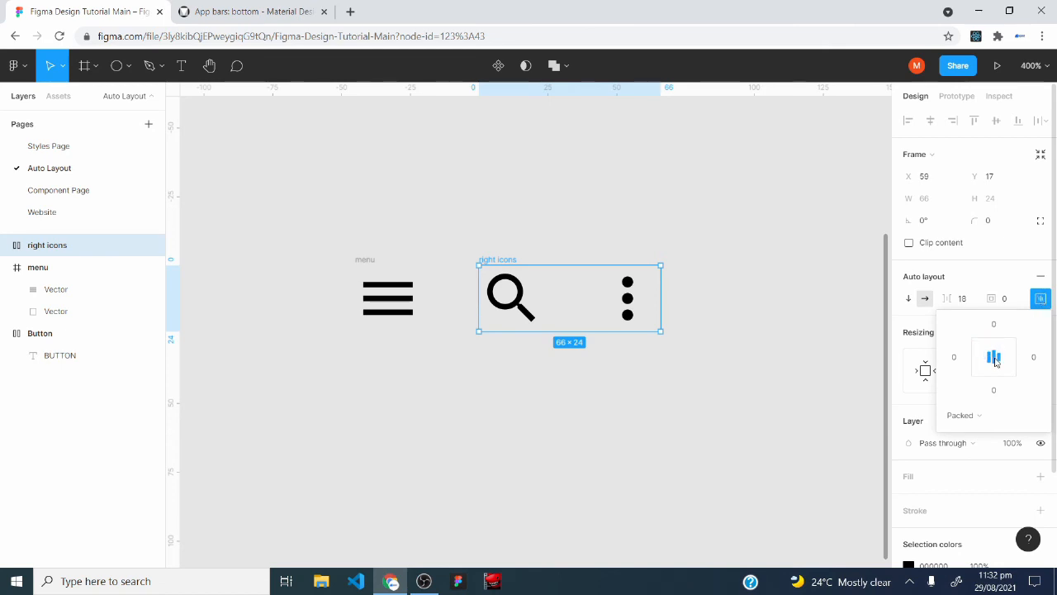
{"action": "left_click", "coordinate": [1039, 302]}
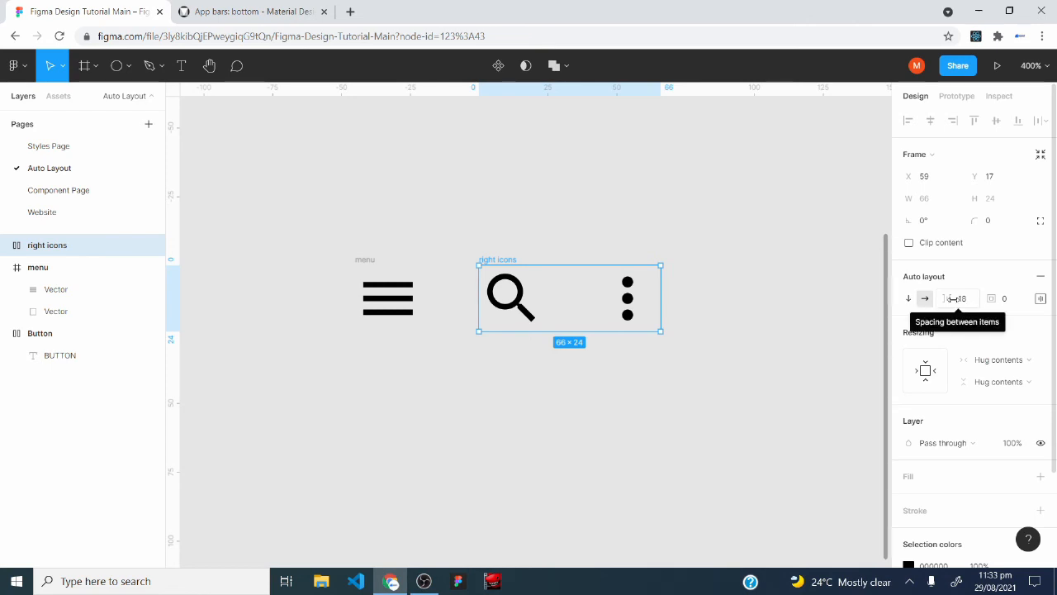
Check the icon gap in the app bar spec and set the right icons frame's spacing between items to 24.
{"action": "left_click", "coordinate": [247, 12]}
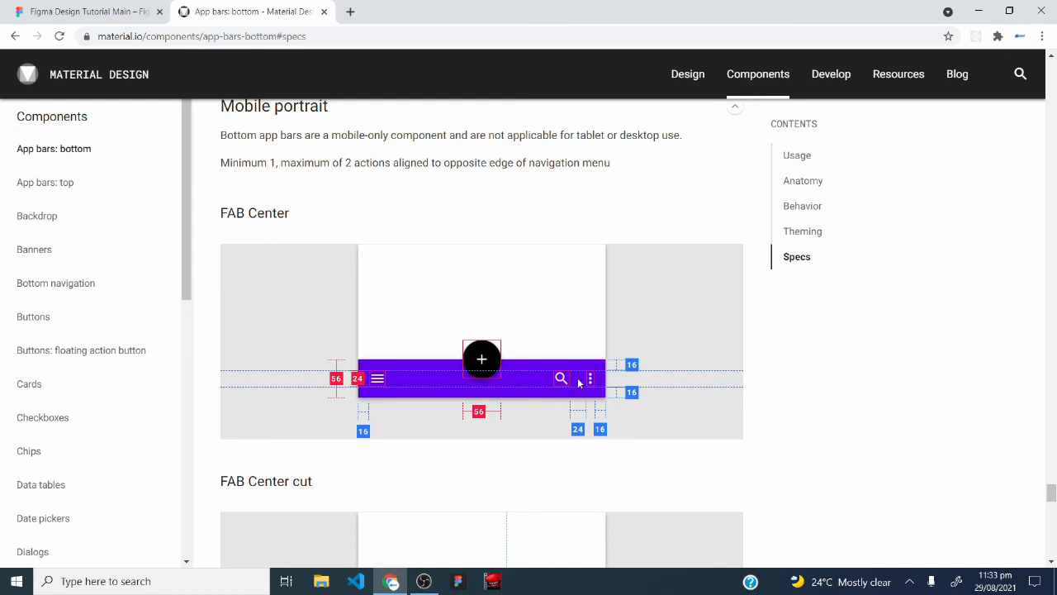
{"action": "key", "text": "ctrl+shift+Tab"}
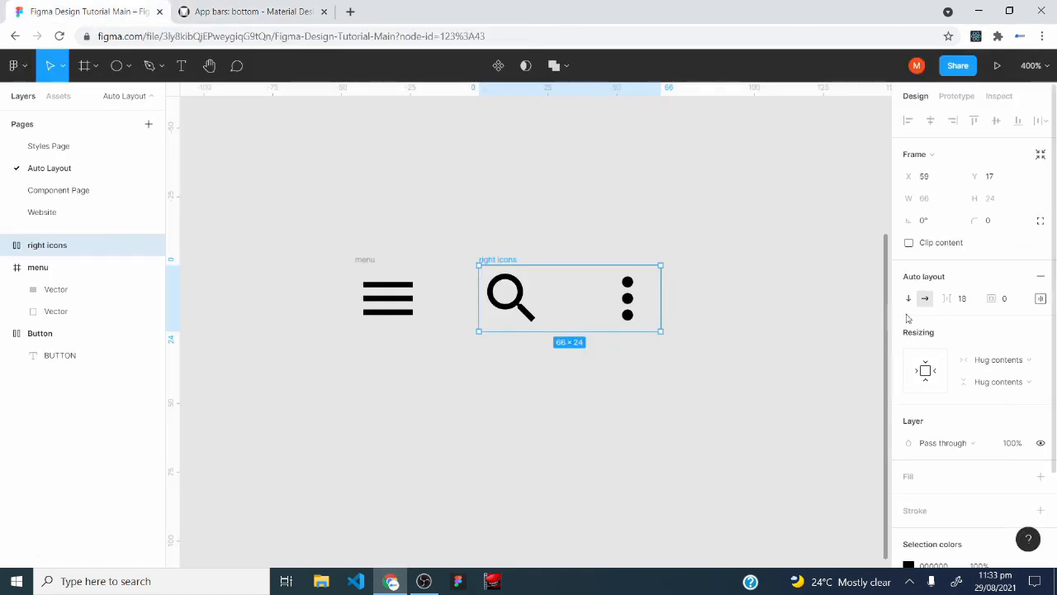
{"action": "left_click", "coordinate": [964, 299]}
{"action": "type", "text": "2"}
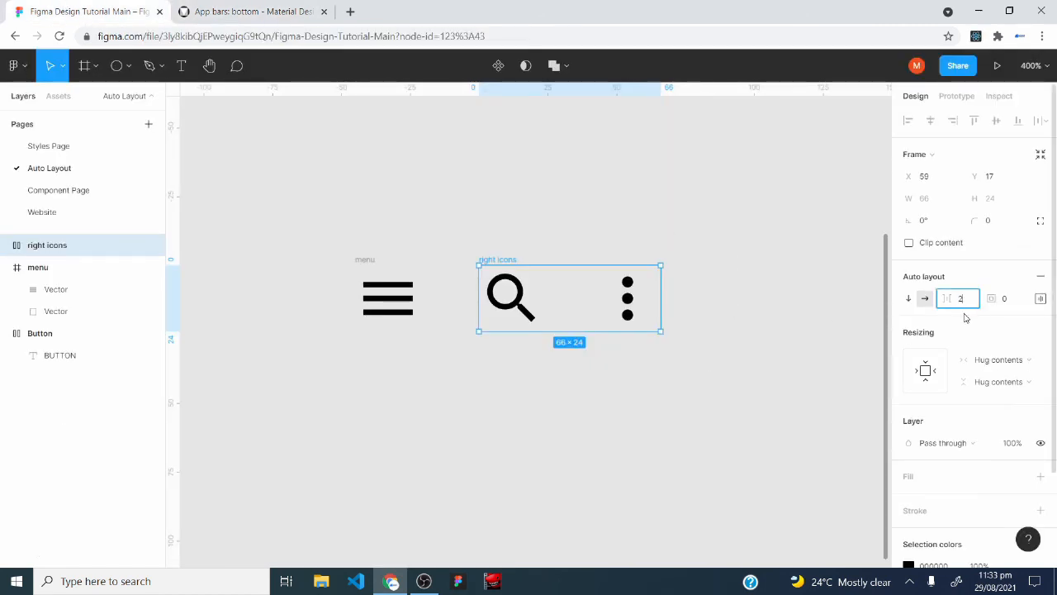
{"action": "type", "text": "4"}
{"action": "key", "text": "Return"}
{"action": "left_click", "coordinate": [369, 440]}
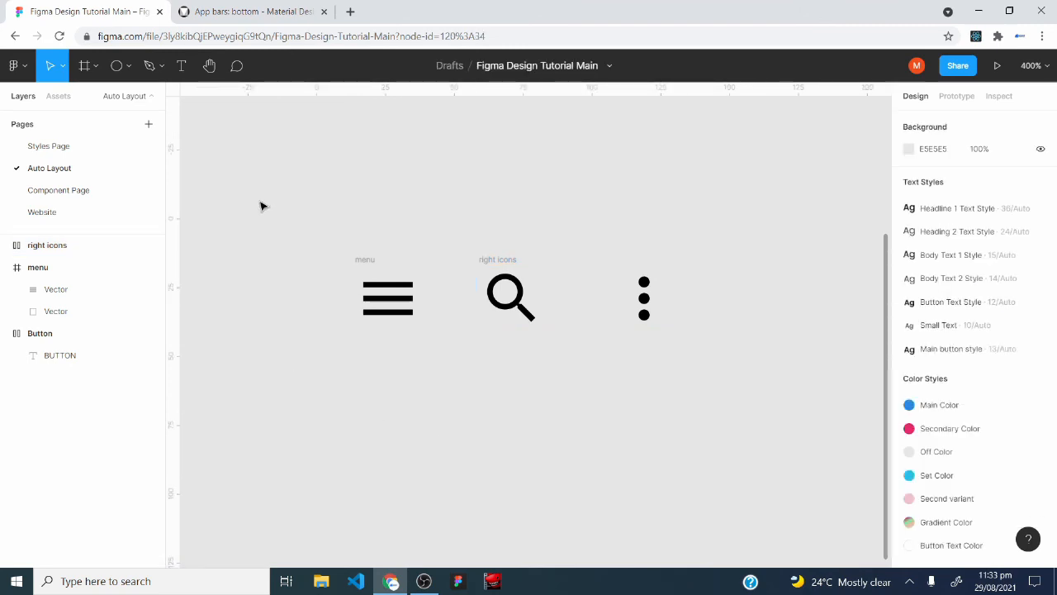
Wrap the menu icon and the right icons frame together in an auto layout frame and add an FFFFFF fill to it.
{"action": "left_click_drag", "start_coordinate": [275, 186], "coordinate": [731, 433]}
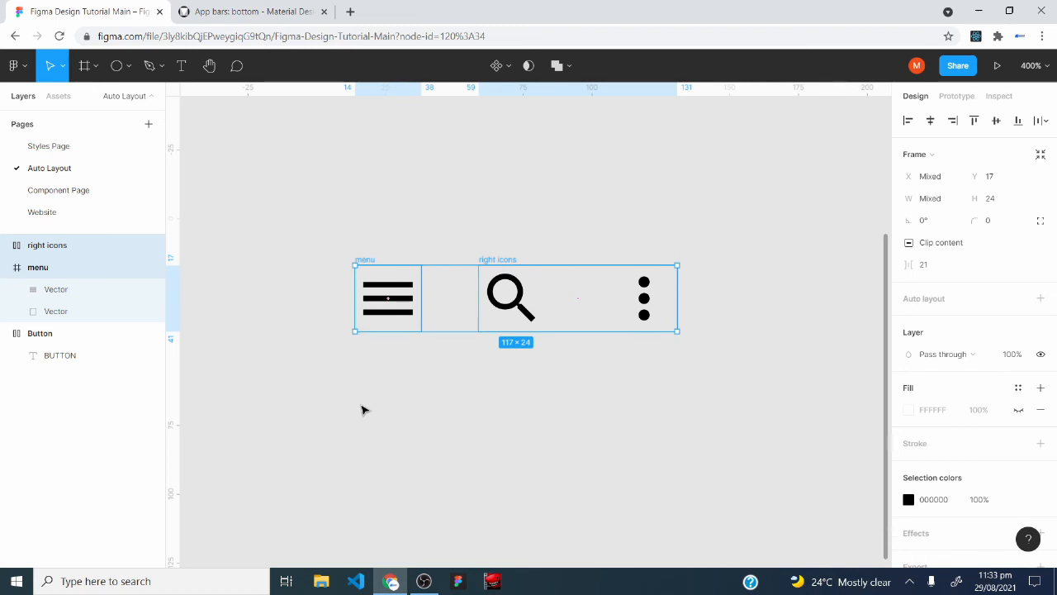
{"action": "key", "text": "shift+a"}
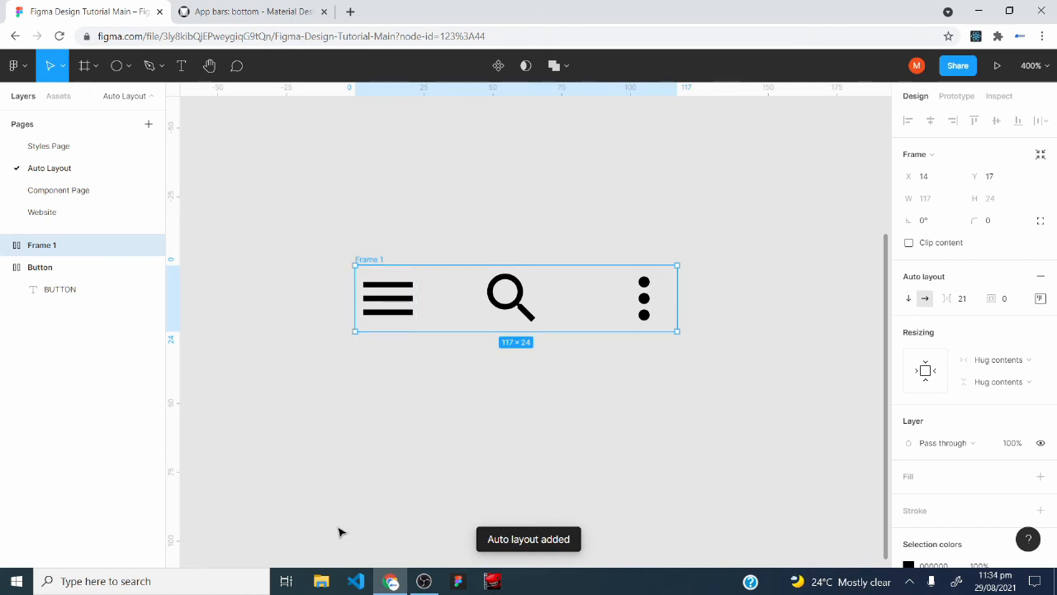
{"action": "left_click", "coordinate": [237, 10]}
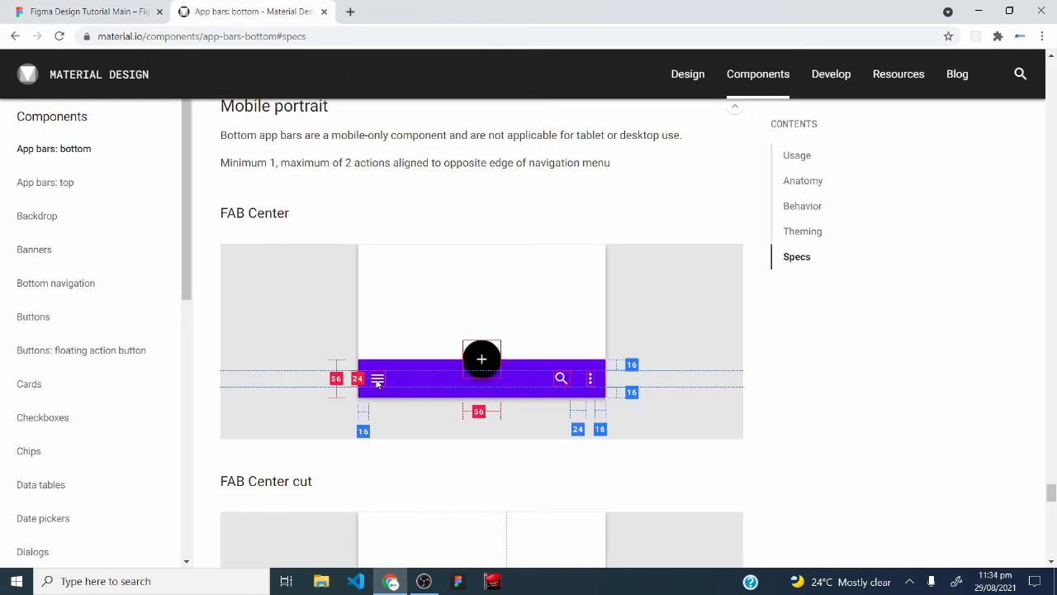
{"action": "left_click", "coordinate": [87, 10]}
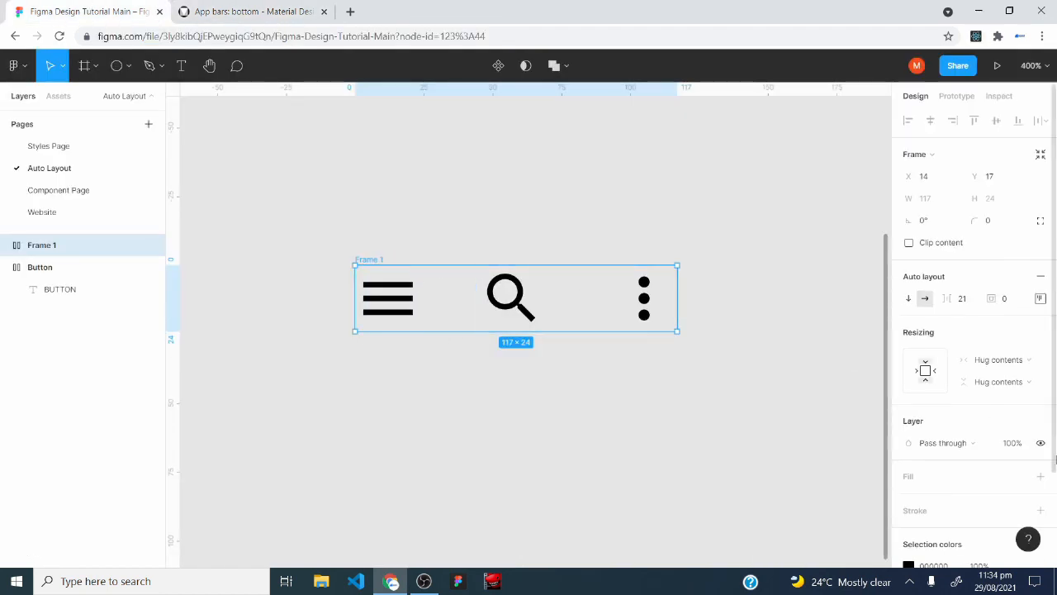
{"action": "left_click", "coordinate": [1040, 476]}
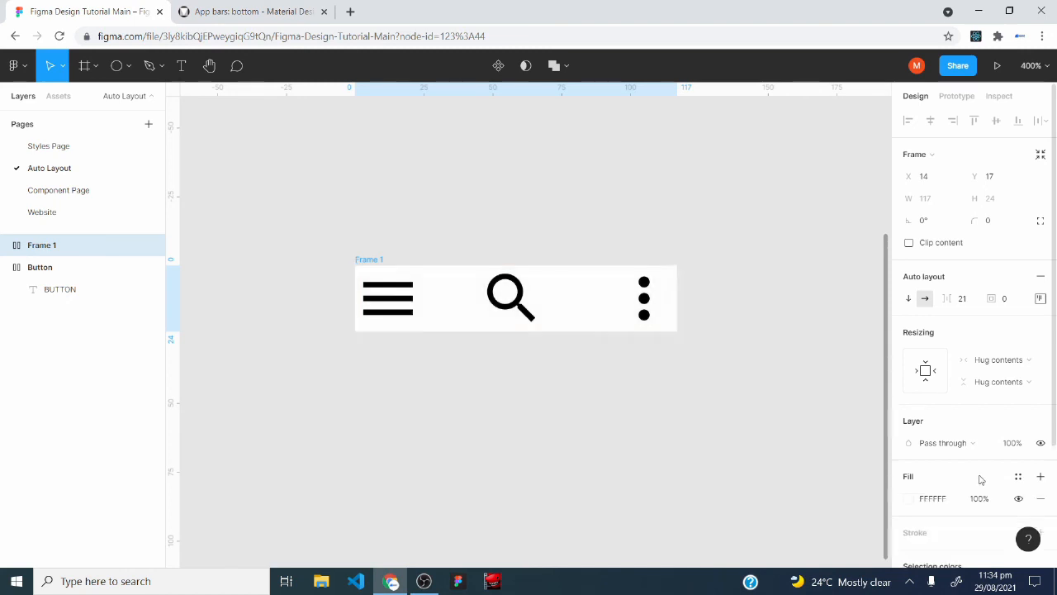
Widen the outer frame to about 170 px and set the right icons frame's horizontal resizing to Fill container.
{"action": "left_click_drag", "start_coordinate": [677, 289], "coordinate": [824, 281]}
{"action": "left_click", "coordinate": [528, 313]}
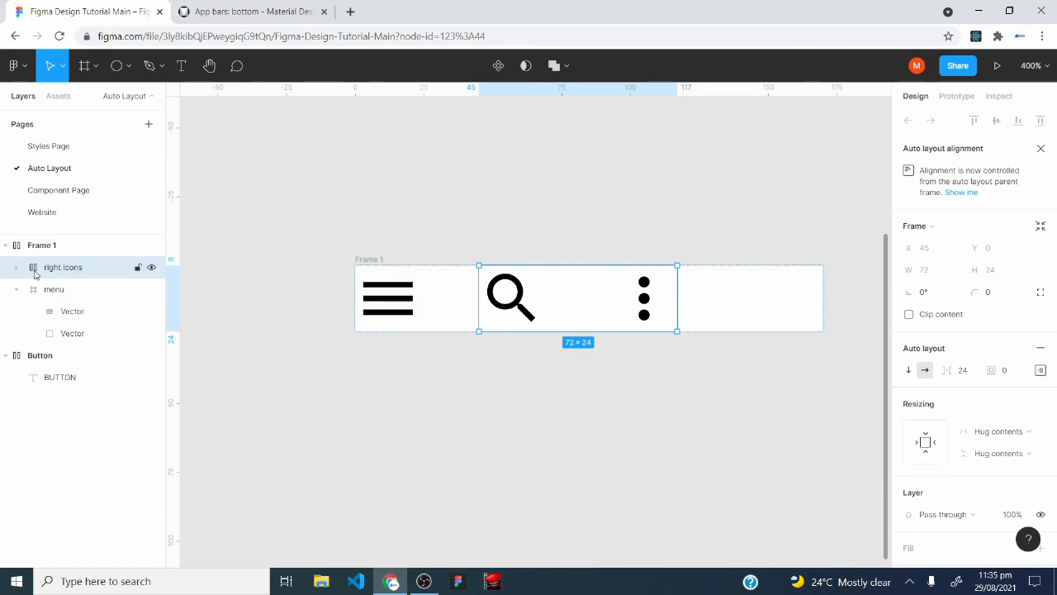
{"action": "left_click", "coordinate": [1009, 436]}
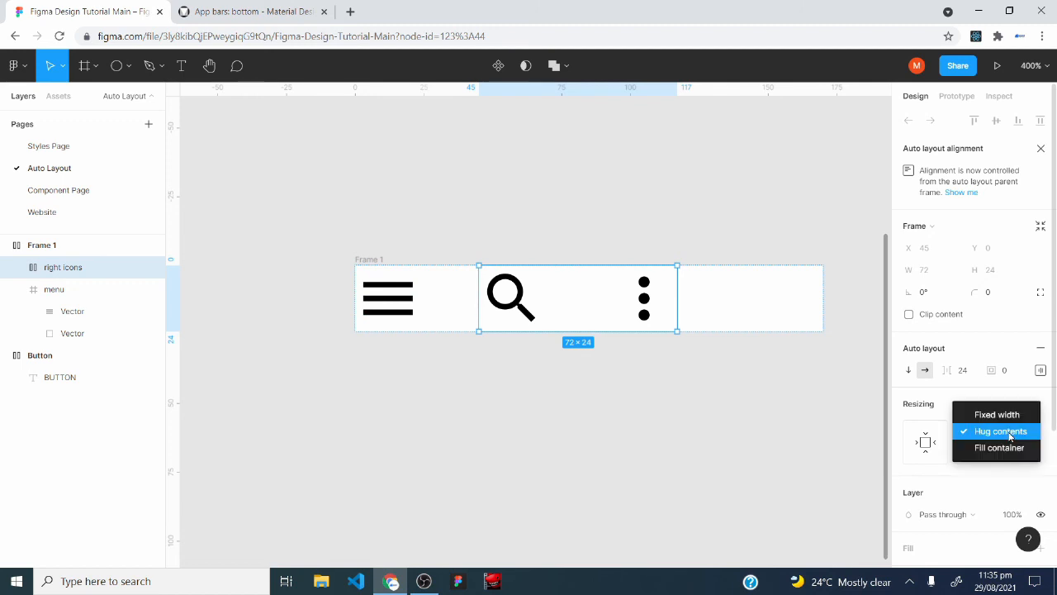
{"action": "left_click", "coordinate": [1007, 446]}
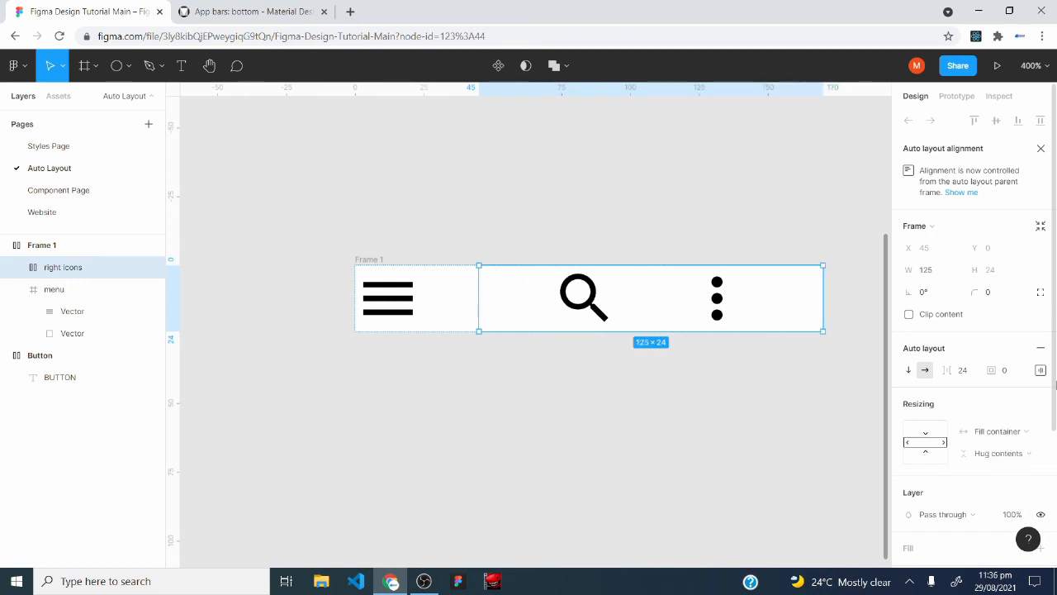
Align the contents of the right icons frame to the right, vertically centred.
{"action": "left_click", "coordinate": [1040, 371]}
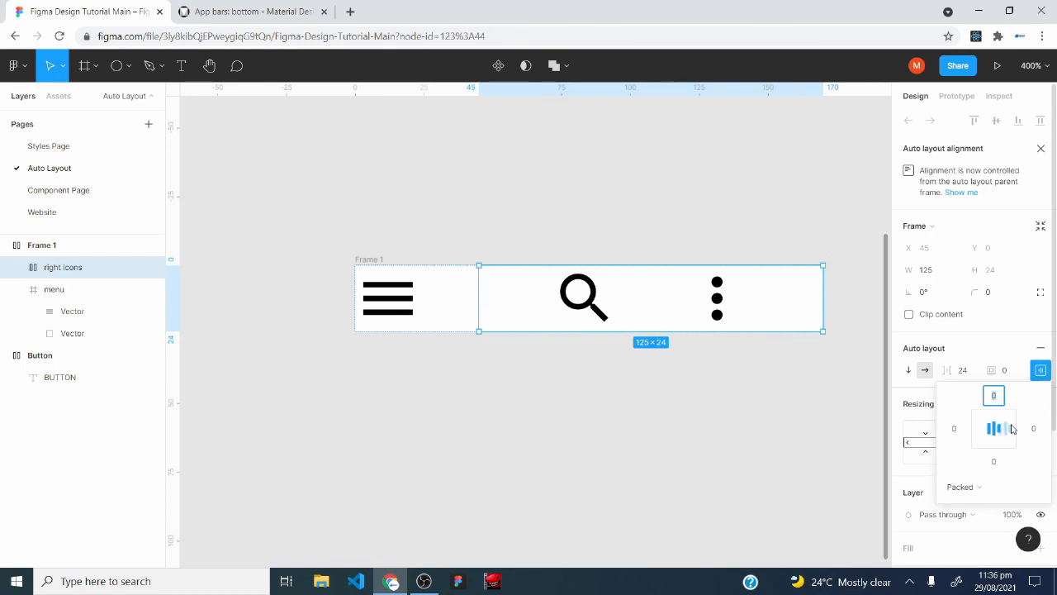
{"action": "left_click", "coordinate": [1013, 428]}
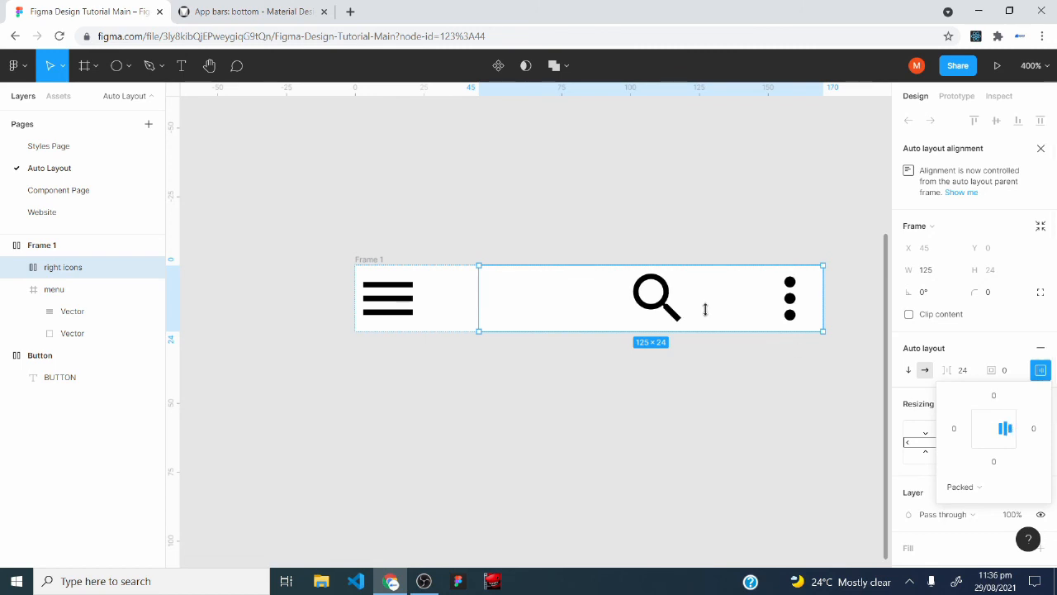
{"action": "left_click", "coordinate": [577, 381]}
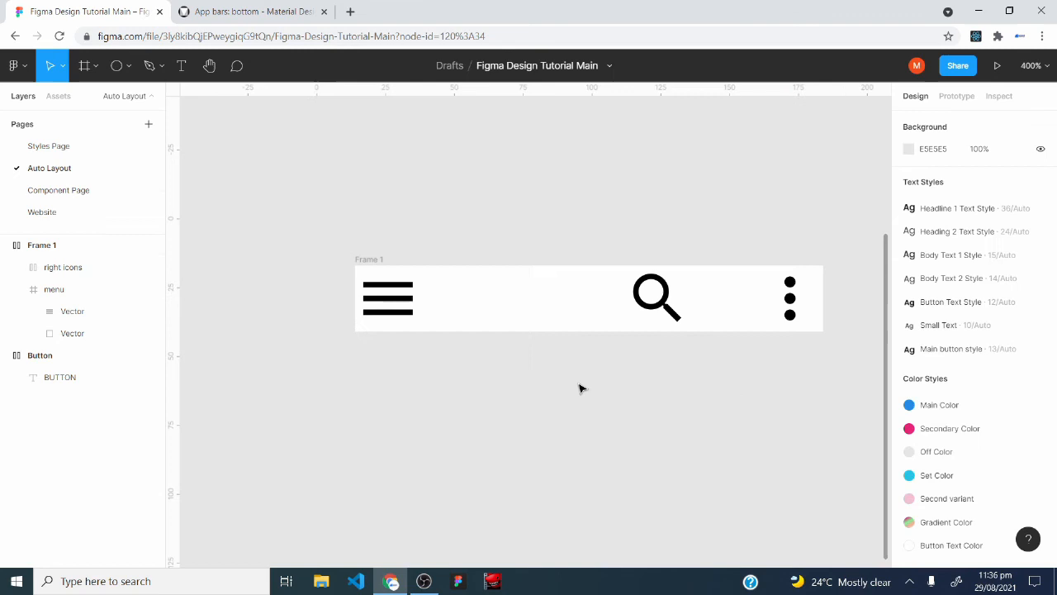
Move the outer frame slightly up and left, and set its padding to 16 as given in the app bar spec.
{"action": "left_click", "coordinate": [372, 261]}
{"action": "left_click_drag", "start_coordinate": [472, 291], "coordinate": [376, 247]}
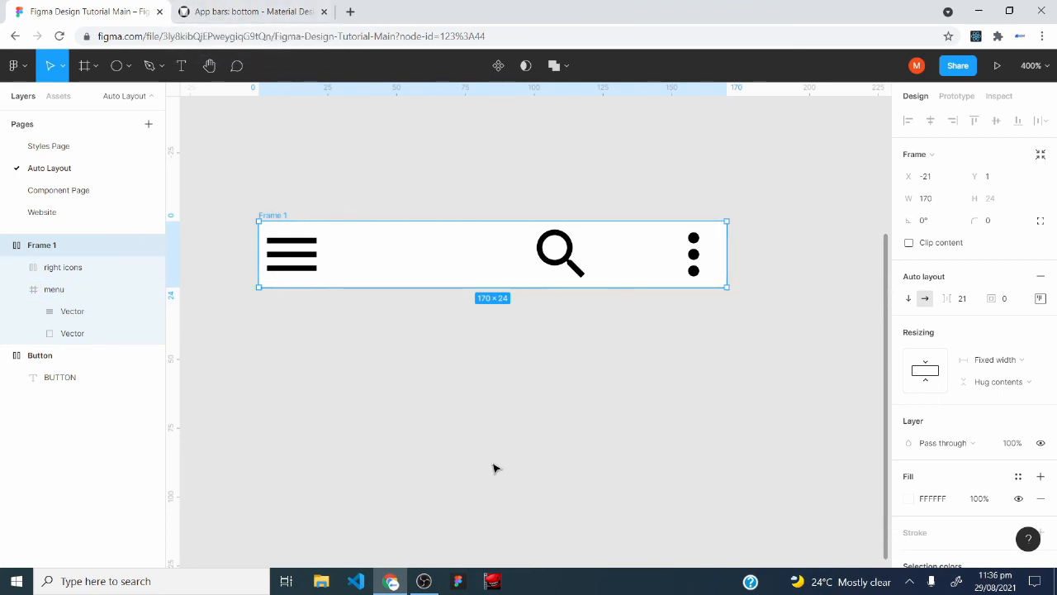
{"action": "left_click", "coordinate": [251, 10]}
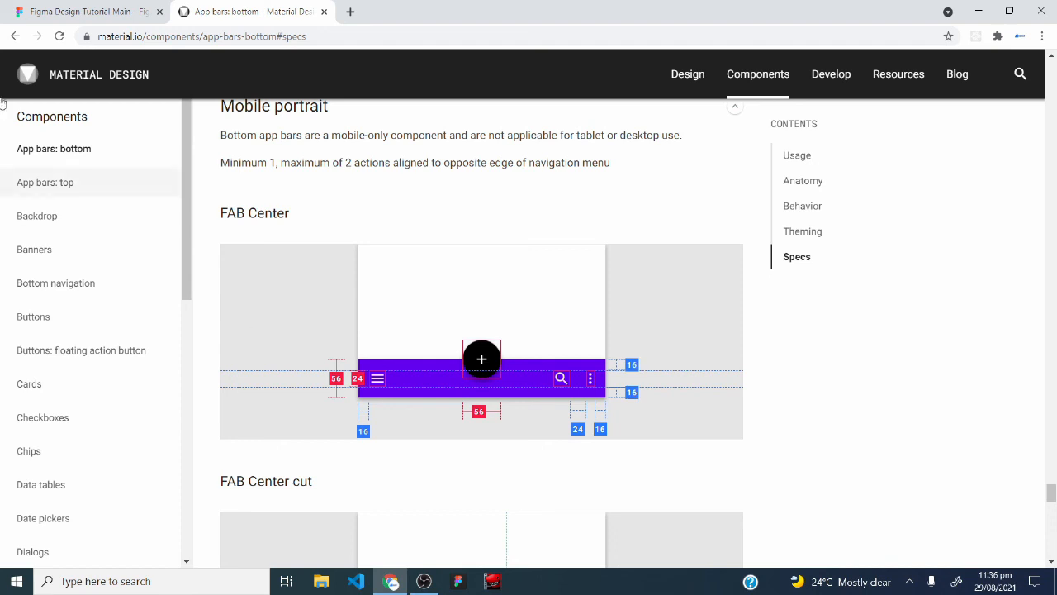
{"action": "left_click", "coordinate": [89, 11]}
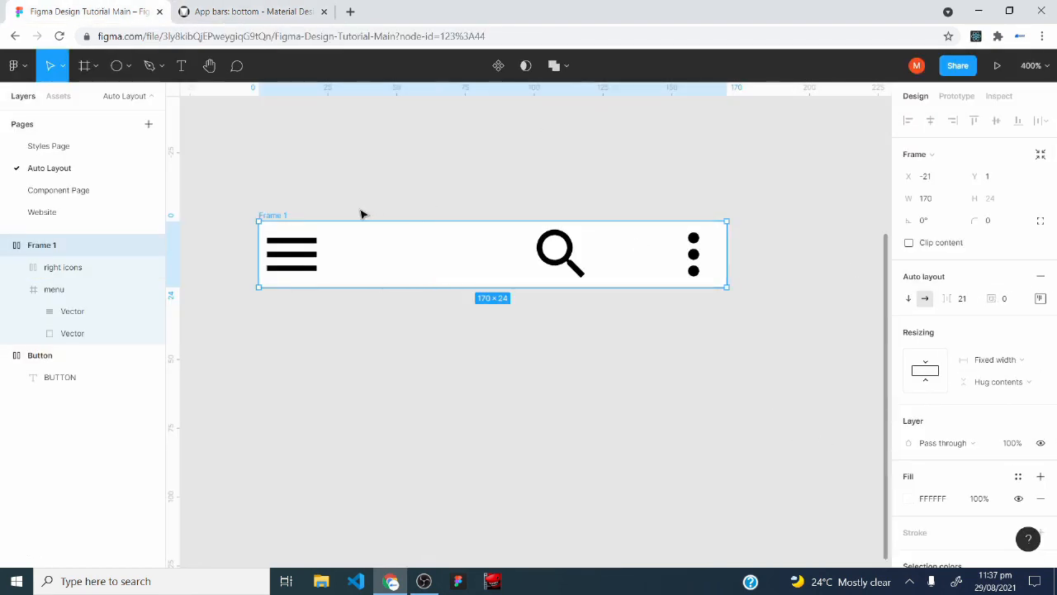
{"action": "left_click", "coordinate": [1014, 306]}
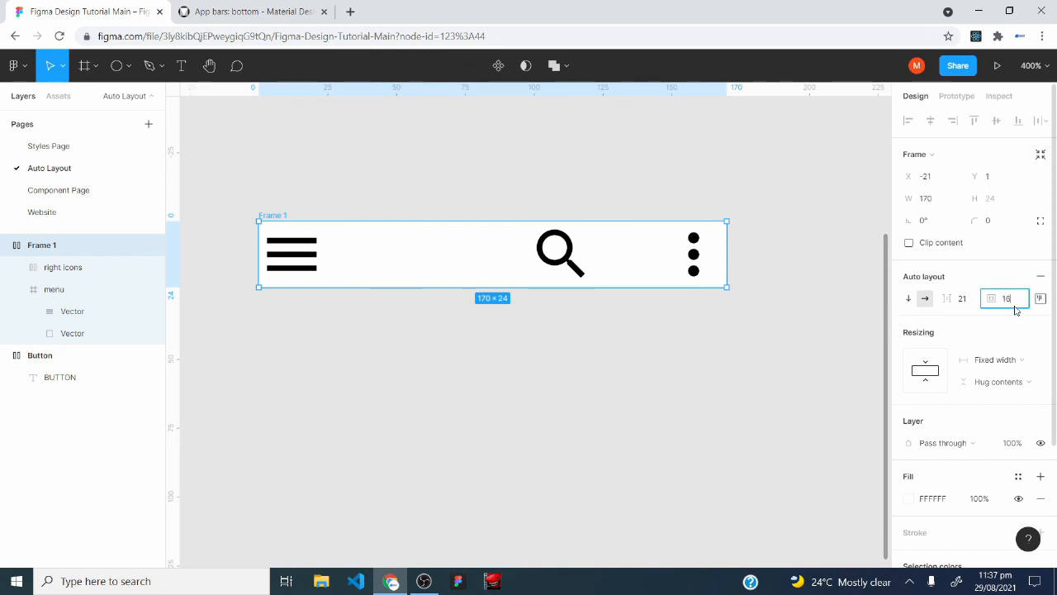
{"action": "type", "text": "16"}
{"action": "key", "text": "Return"}
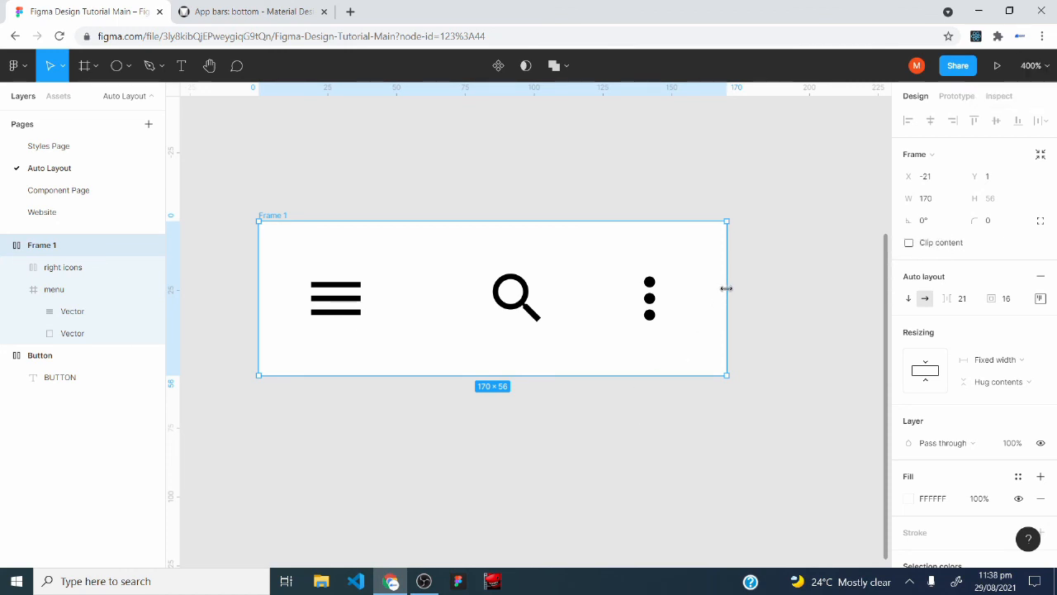
Widen the app bar frame to about 217 px and change its fill to the document's deep blue, 3F1AF8.
{"action": "left_click_drag", "start_coordinate": [726, 288], "coordinate": [847, 273]}
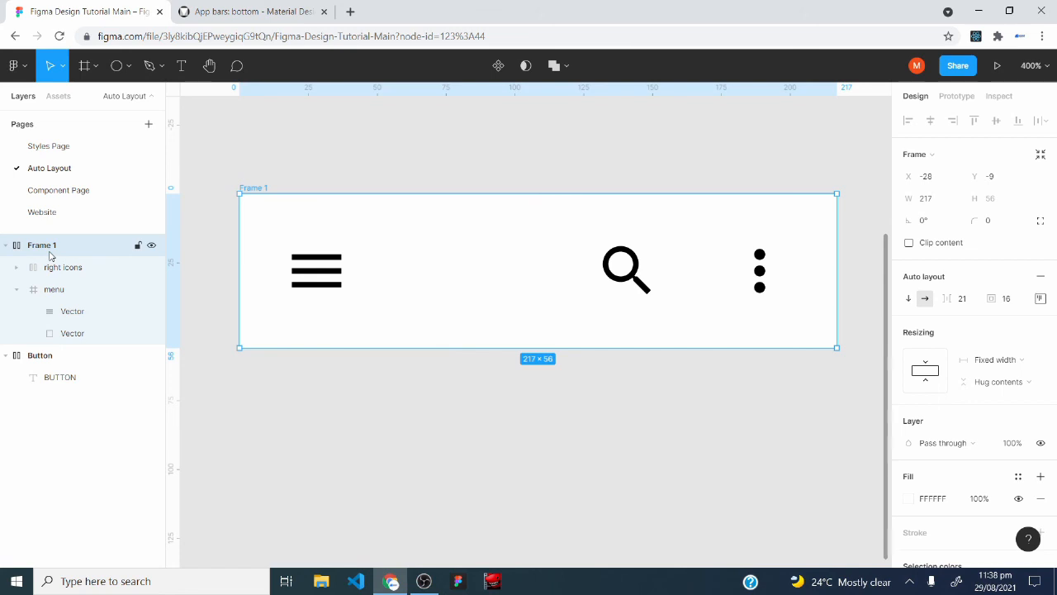
{"action": "left_click", "coordinate": [908, 498]}
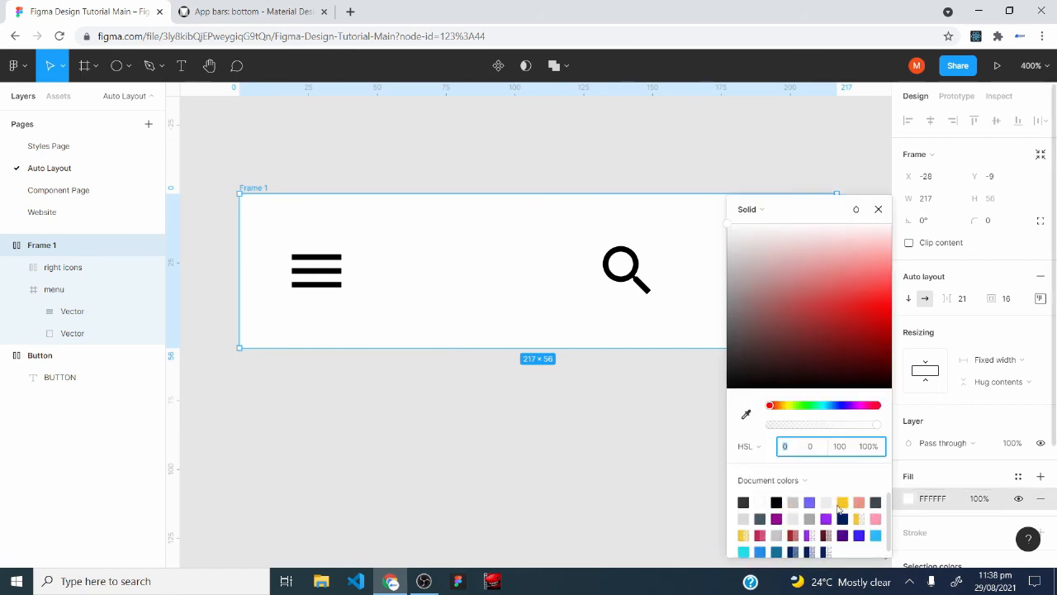
{"action": "left_click", "coordinate": [809, 502]}
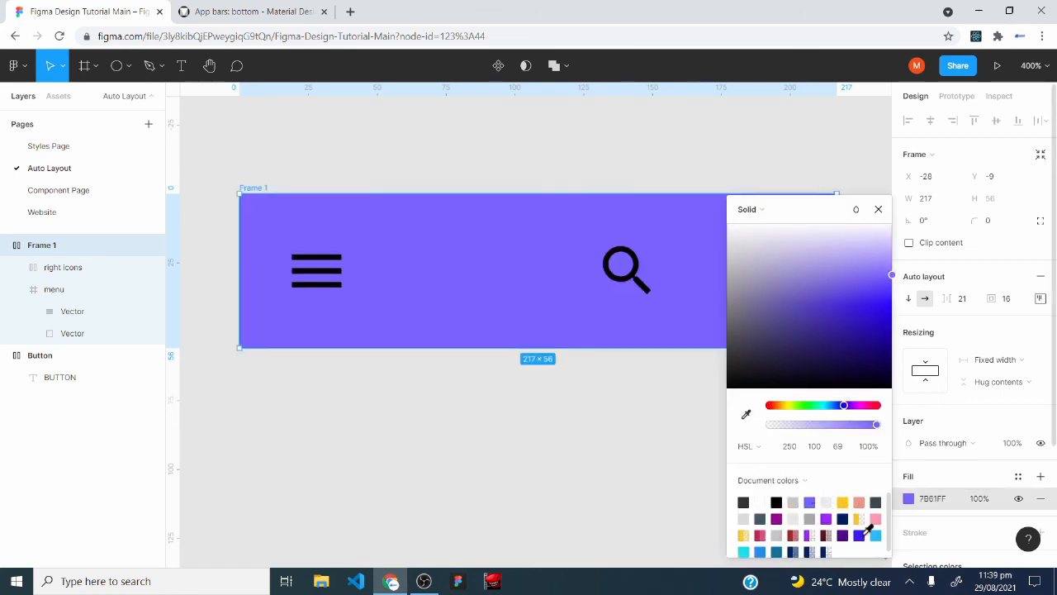
{"action": "left_click", "coordinate": [860, 534]}
{"action": "left_click", "coordinate": [877, 209]}
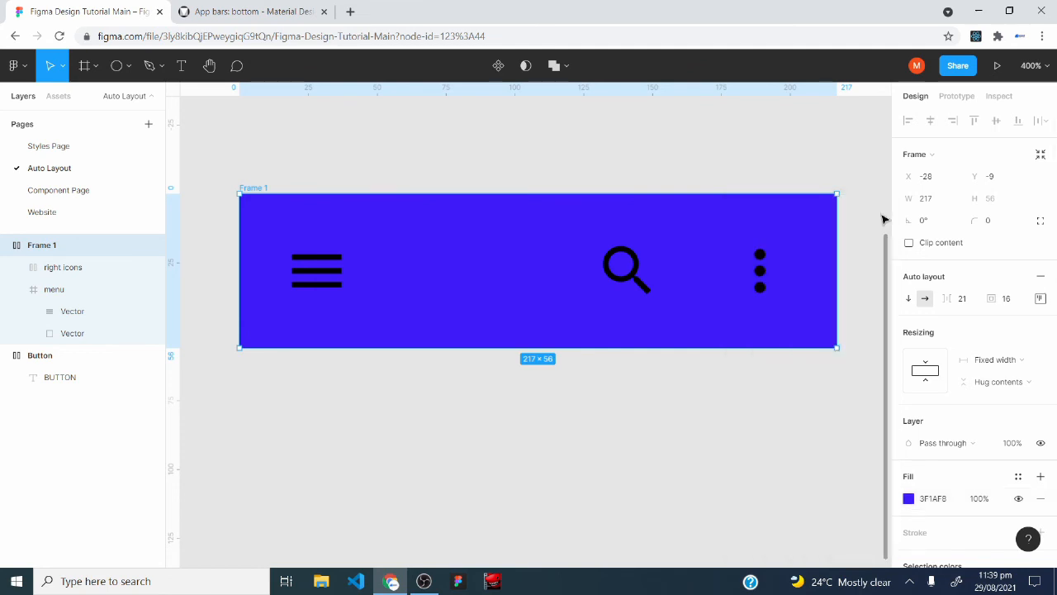
Recolour the menu, search and more_vert icons in the app bar to white FFFFFF.
{"action": "left_click", "coordinate": [312, 269]}
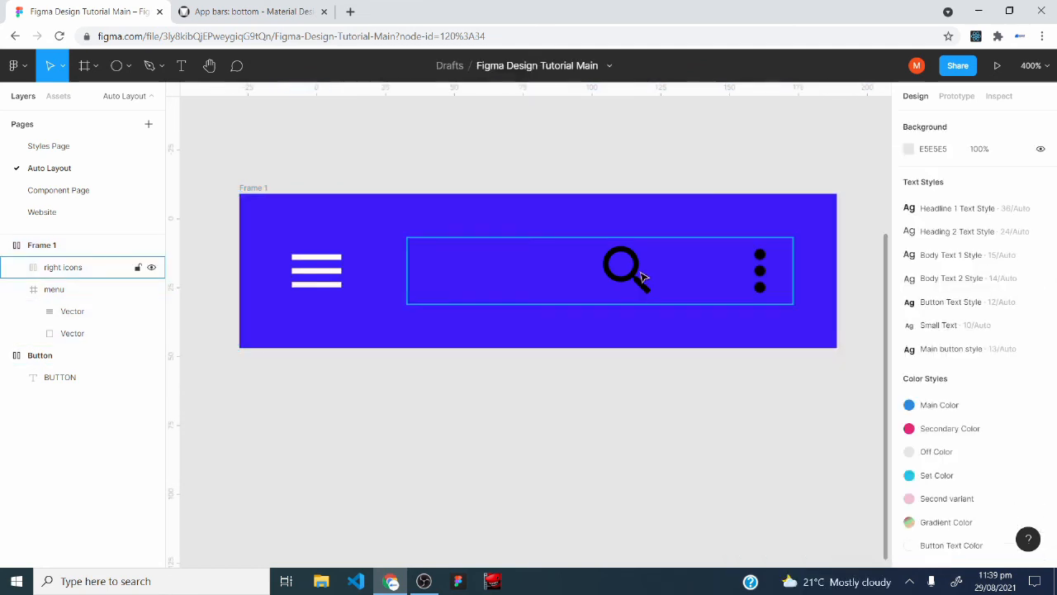
{"action": "left_click", "coordinate": [626, 285]}
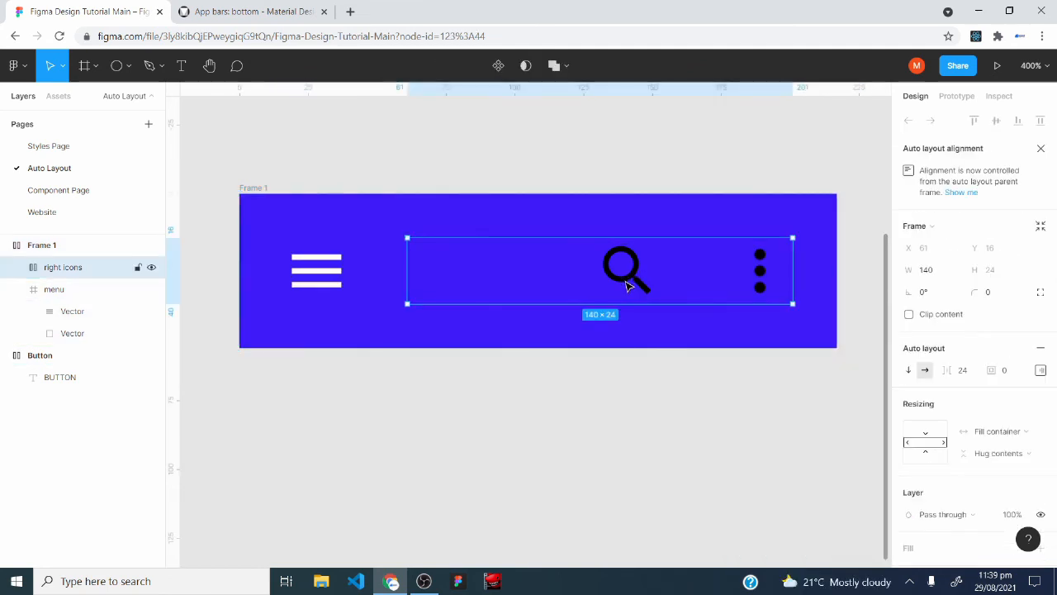
{"action": "double_click", "coordinate": [628, 286]}
{"action": "double_click", "coordinate": [629, 286]}
{"action": "left_click", "coordinate": [908, 422]}
{"action": "left_click", "coordinate": [742, 518]}
{"action": "left_click", "coordinate": [878, 209]}
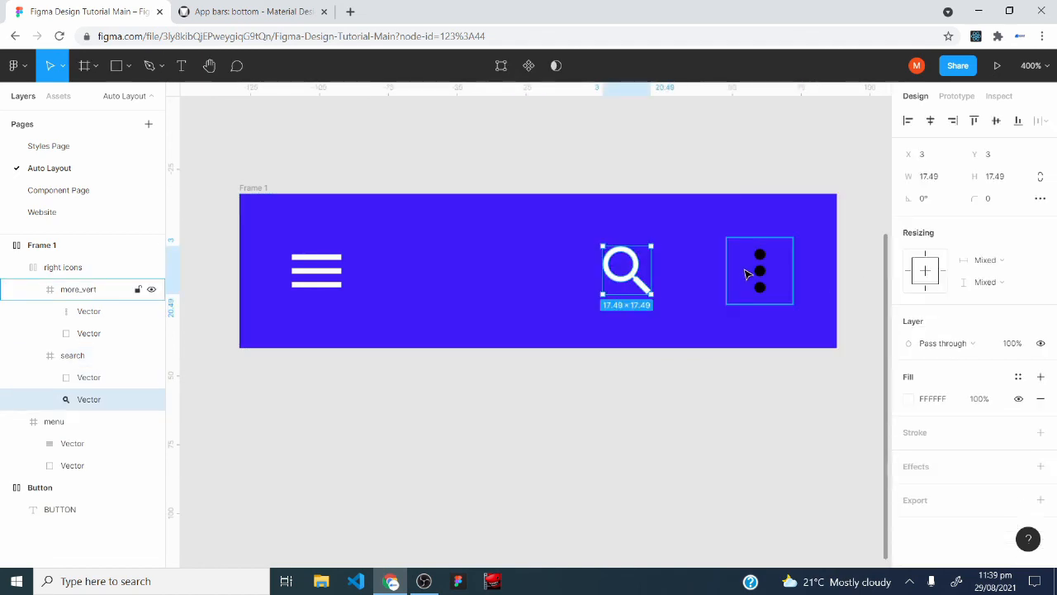
{"action": "double_click", "coordinate": [760, 271]}
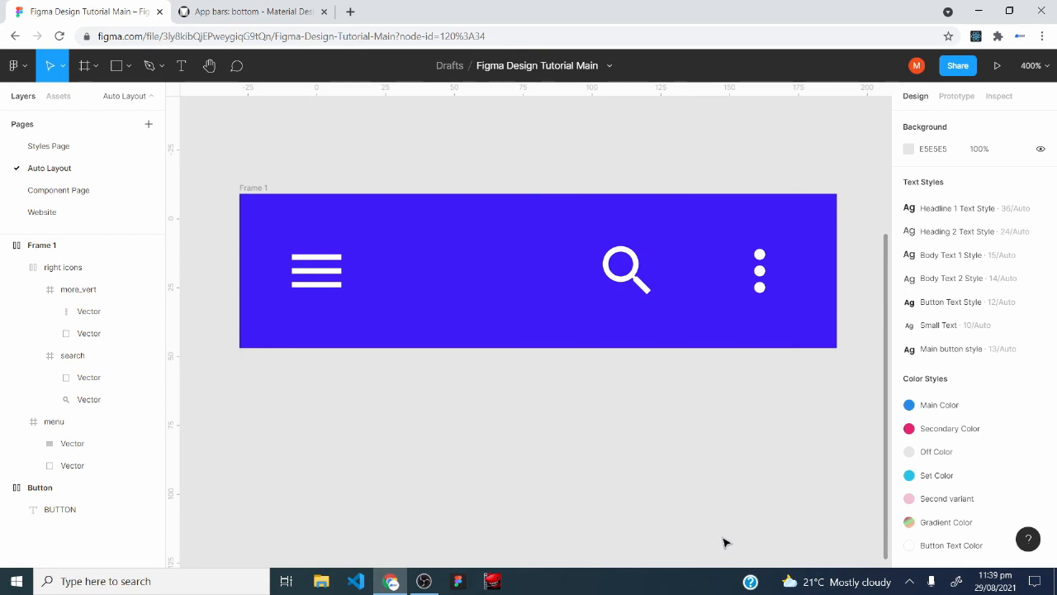
Widen the app bar frame to about 292 px and convert it into a component.
{"action": "key", "text": "minus"}
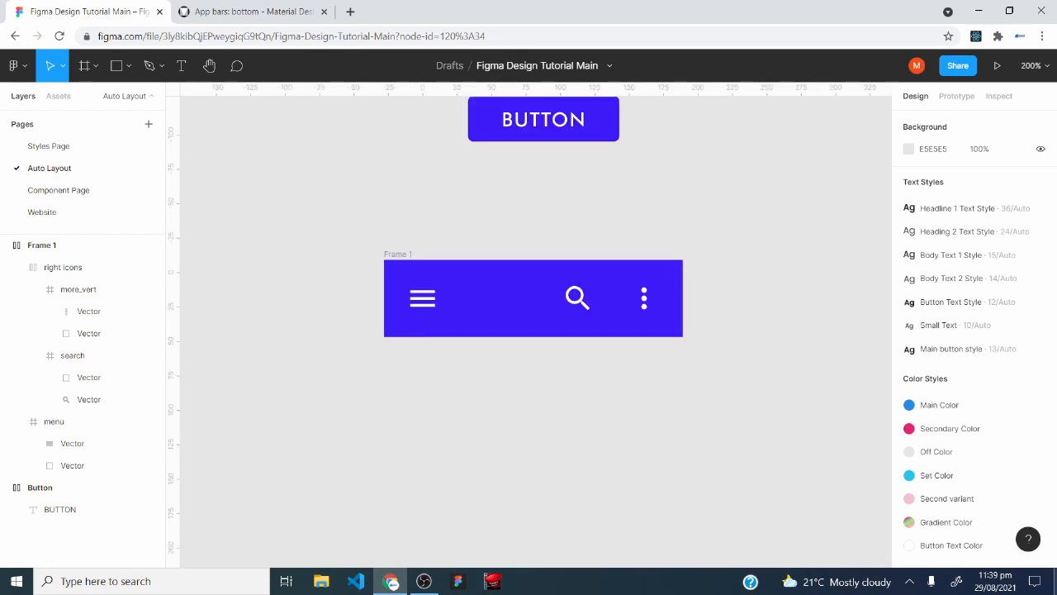
{"action": "left_click", "coordinate": [390, 258]}
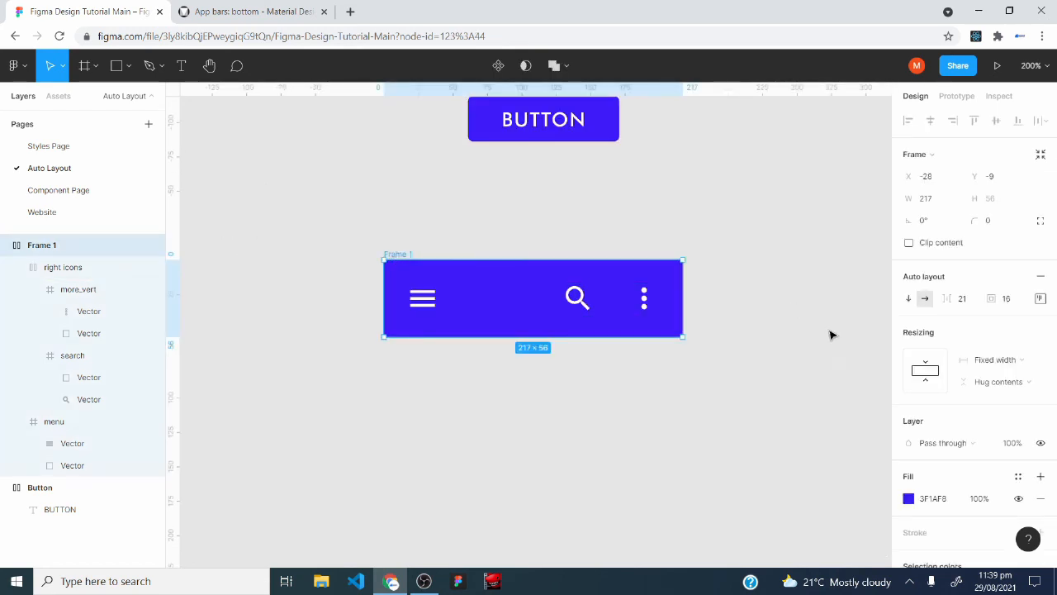
{"action": "left_click_drag", "start_coordinate": [683, 293], "coordinate": [789, 293]}
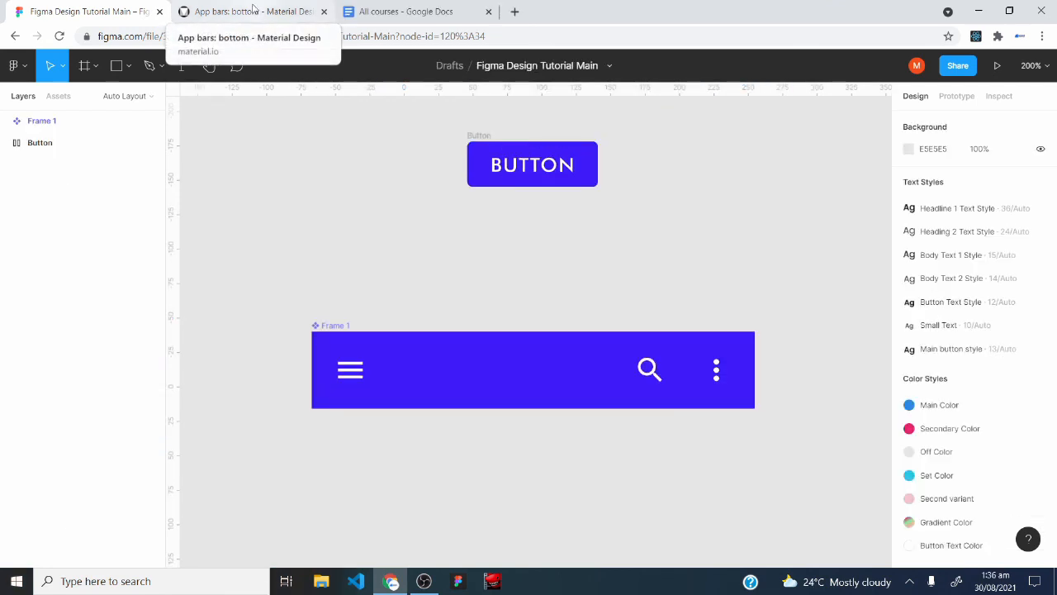
{"action": "left_click", "coordinate": [253, 10]}
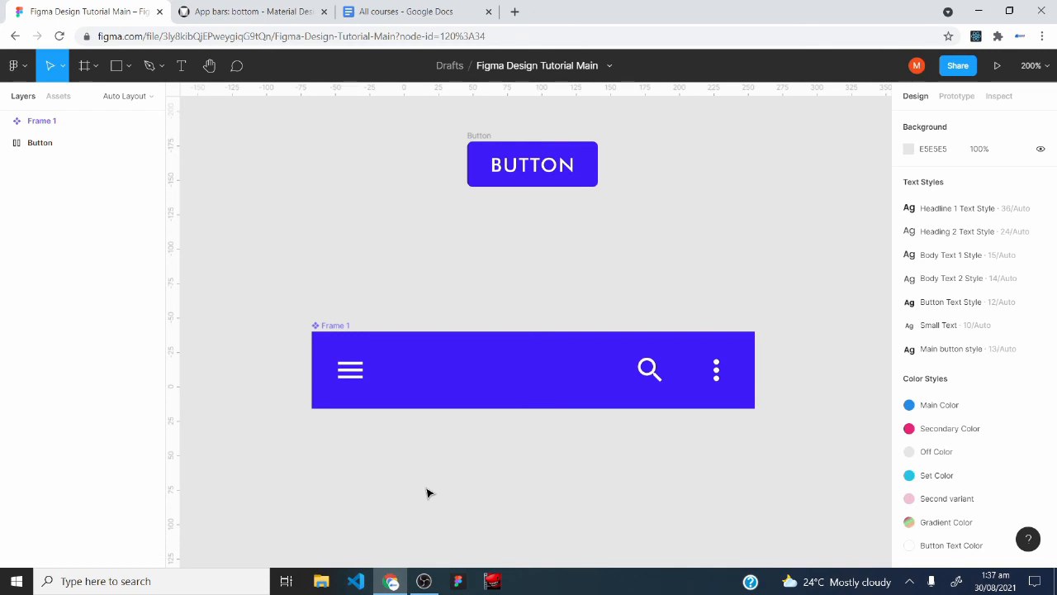
{"action": "left_click", "coordinate": [263, 10]}
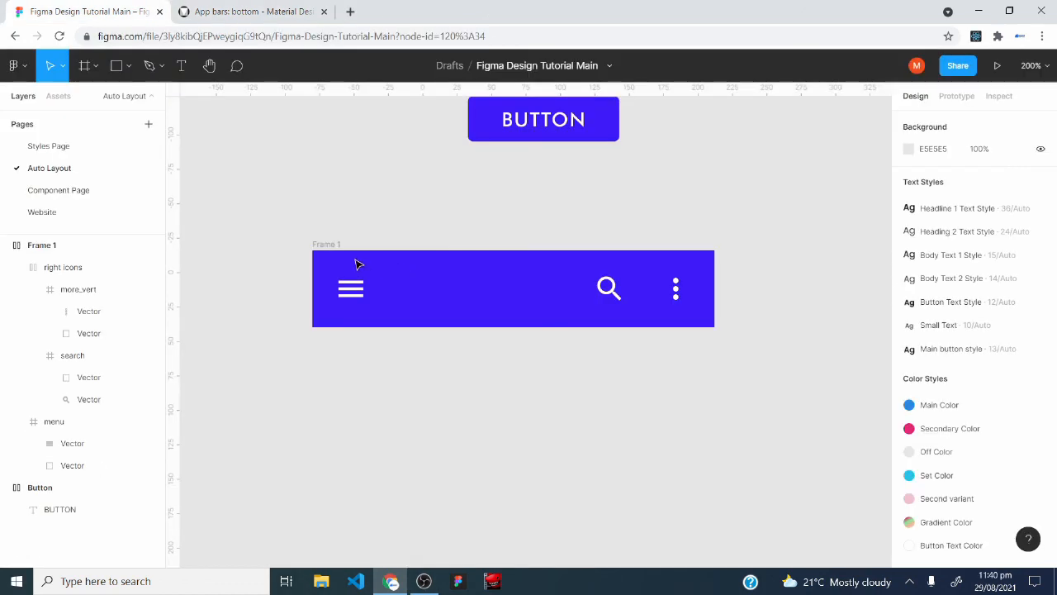
{"action": "left_click", "coordinate": [318, 247]}
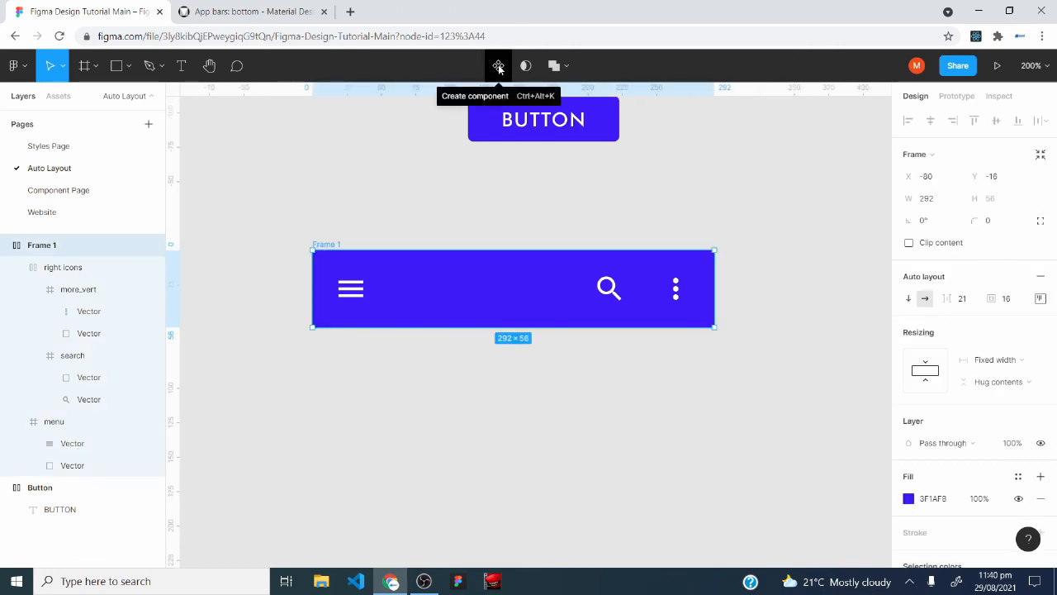
{"action": "left_click", "coordinate": [498, 66]}
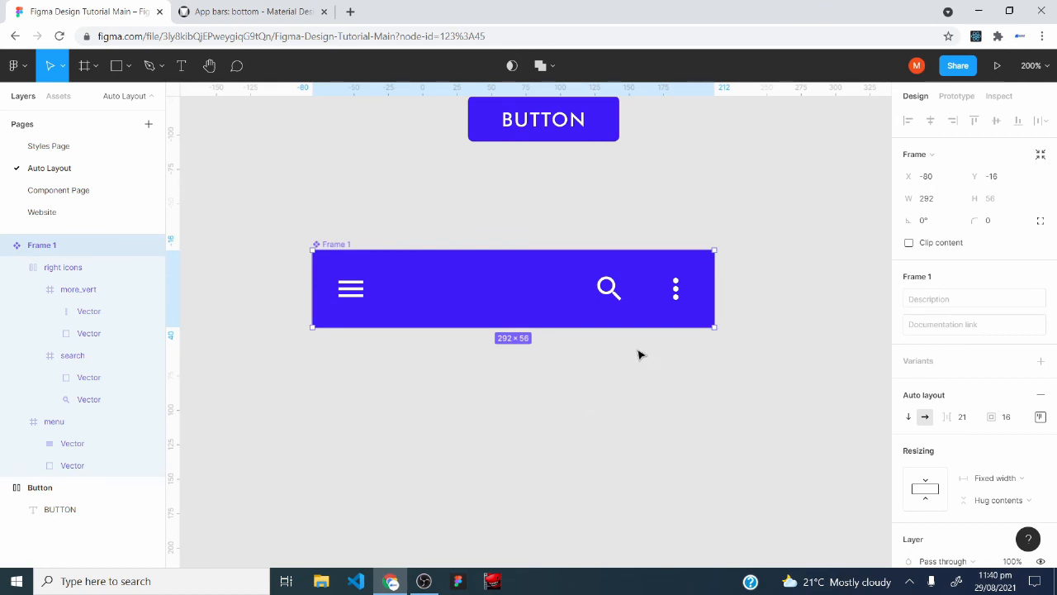
Test the app bar component at several widths, finishing at about 313 px, and move it slightly higher on the canvas.
{"action": "left_click_drag", "start_coordinate": [658, 274], "coordinate": [839, 271]}
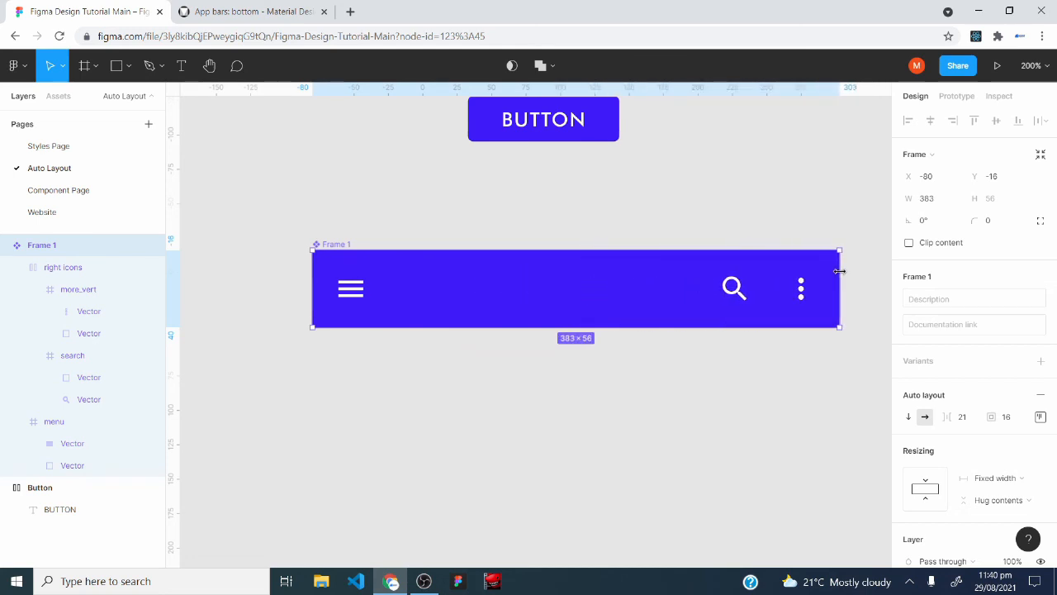
{"action": "left_click_drag", "start_coordinate": [839, 271], "coordinate": [754, 265]}
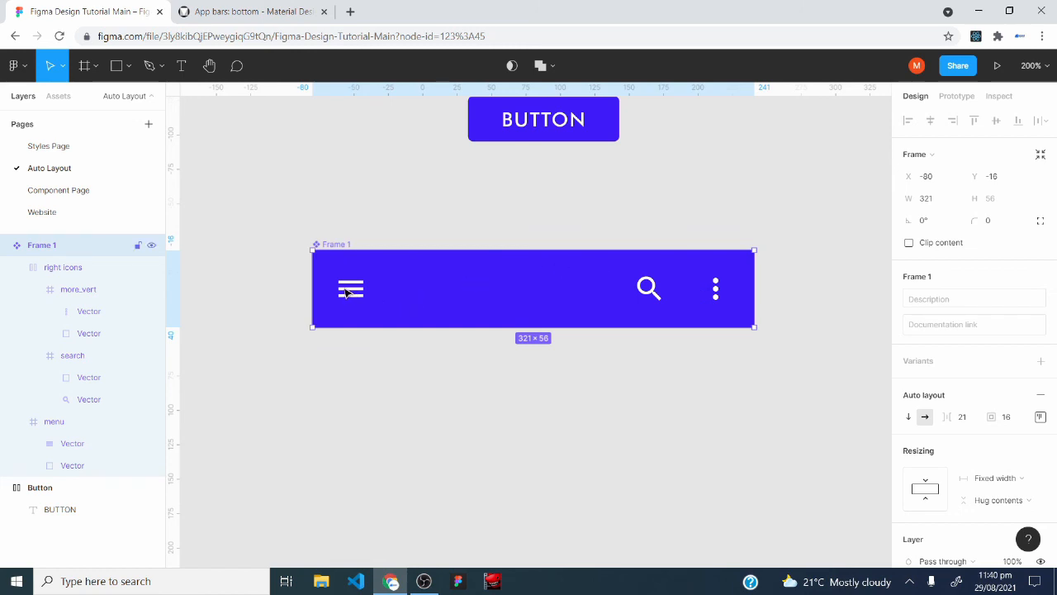
{"action": "mouse_move", "coordinate": [316, 283]}
{"action": "left_mouse_down"}
{"action": "mouse_move", "coordinate": [378, 280]}
{"action": "mouse_move", "coordinate": [257, 274]}
{"action": "mouse_move", "coordinate": [347, 274]}
{"action": "mouse_move", "coordinate": [326, 274]}
{"action": "left_mouse_up"}
{"action": "left_click_drag", "start_coordinate": [421, 273], "coordinate": [424, 236]}
{"action": "scroll", "coordinate": [443, 472], "scroll_direction": "up", "scroll_amount": 3}
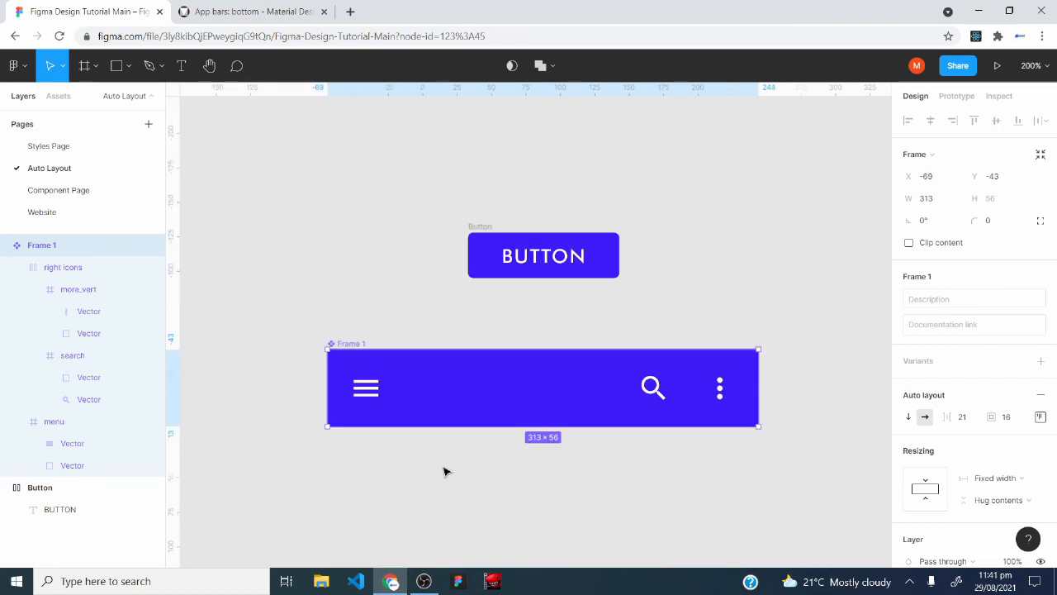